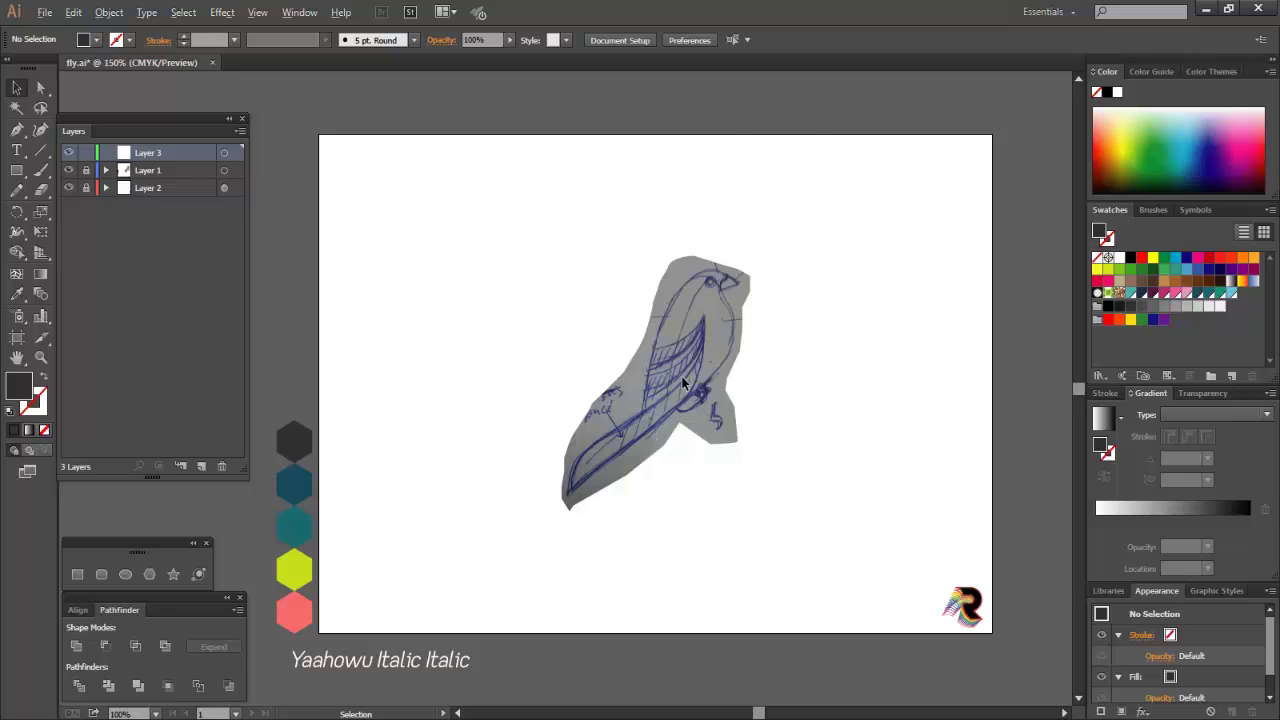
Start tracing the bird with the Pen tool from the beak tip over the head, using a red stroke and no fill
scroll(684, 383, "up", 3)
scroll(684, 383, "down", 1)
scroll(700, 370, "up", 1)
scroll(711, 359, "up", 1)
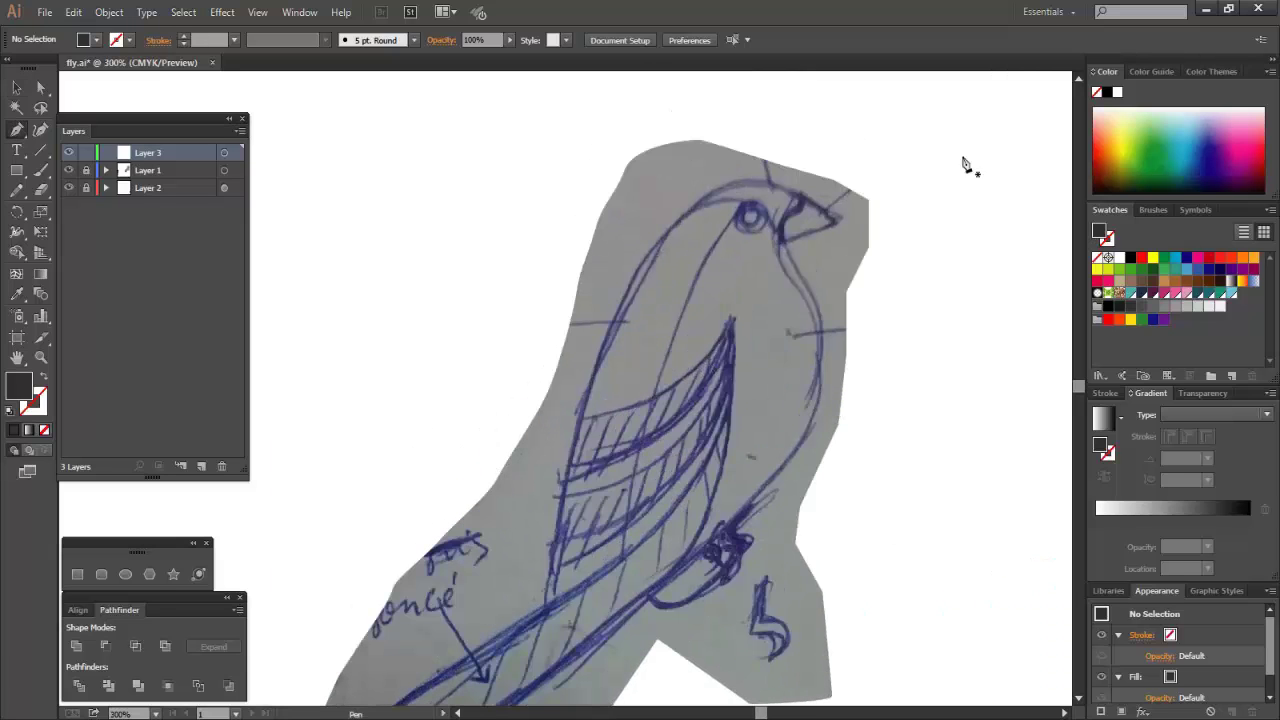
scroll(864, 270, "up", 1)
scroll(799, 244, "down", 1)
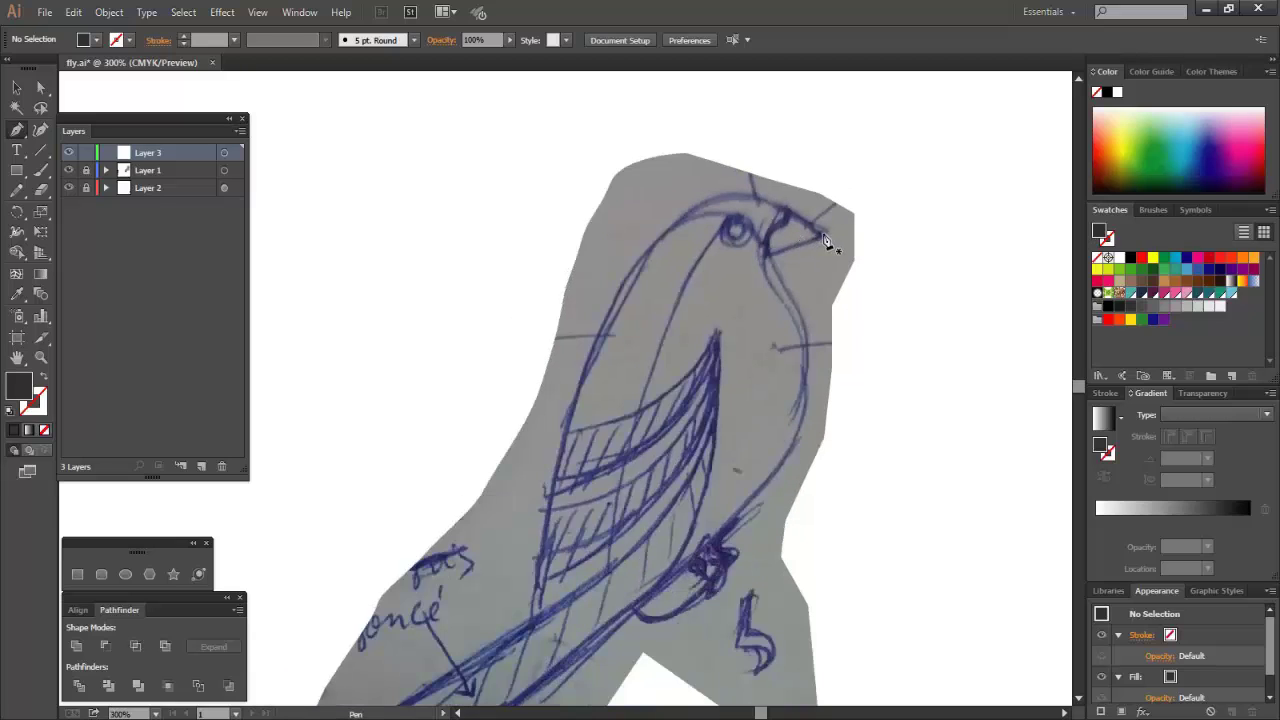
left_click(821, 237)
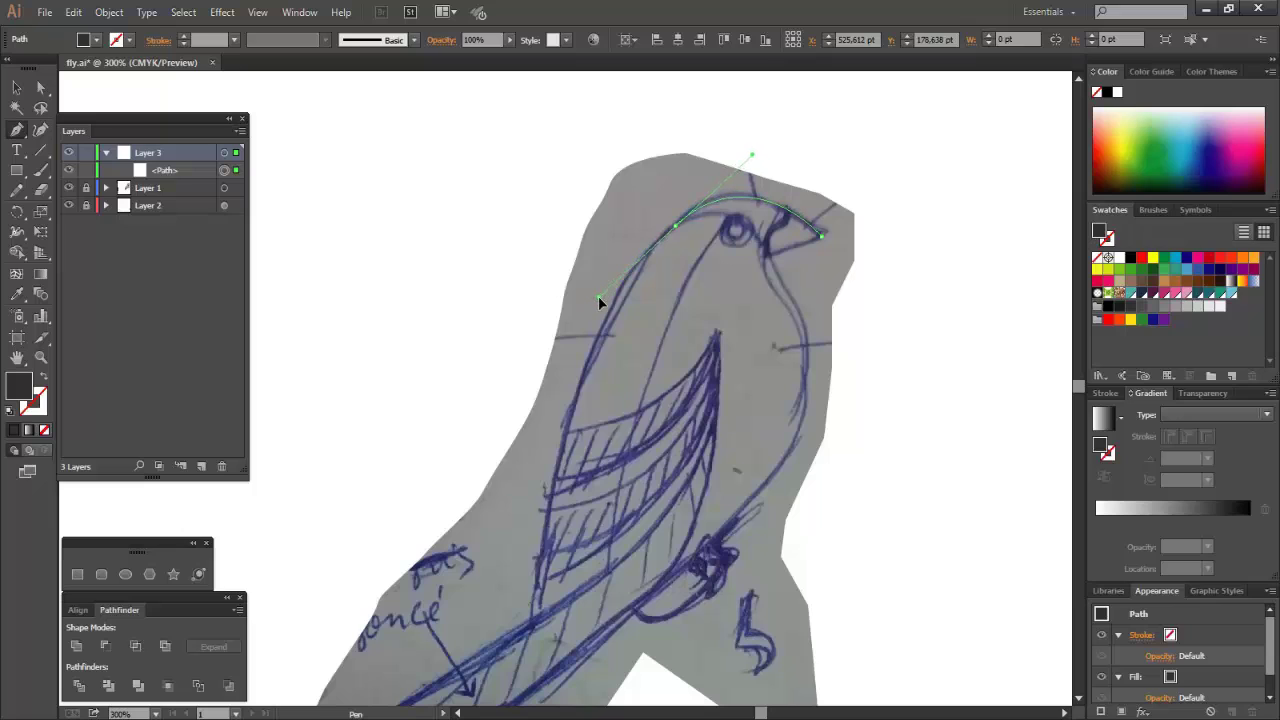
left_click_drag(598, 296, 600, 299)
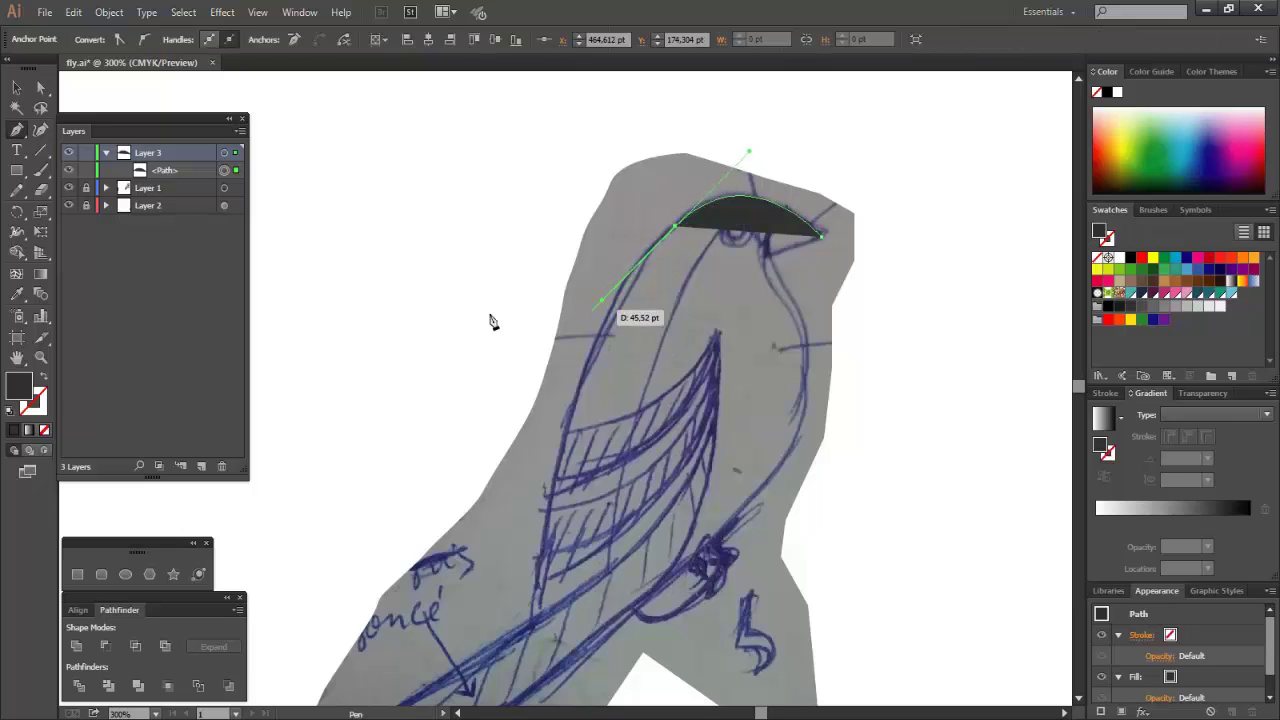
left_click(1147, 259)
key("shift+x")
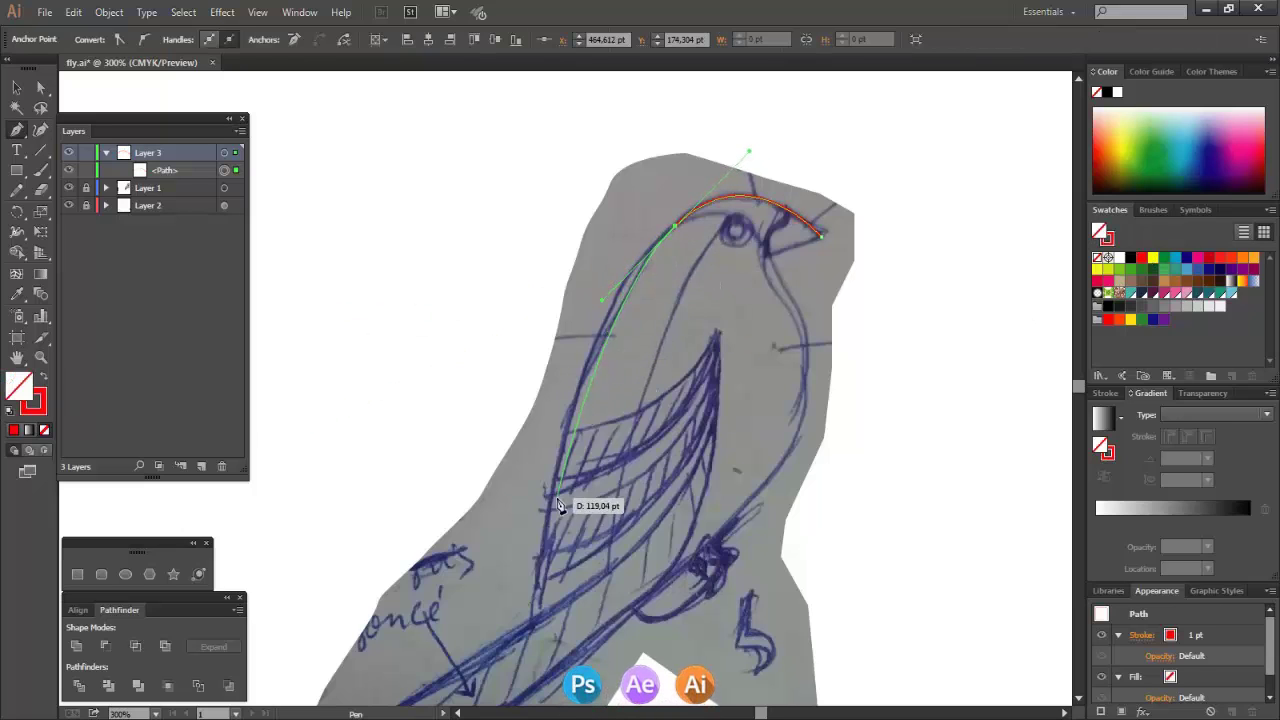
Continue the body outline down the sketched back to the point where the body meets the tail's lower edge
mouse_move(562, 440)
left_mouse_down()
mouse_move(530, 690)
mouse_move(515, 663)
left_mouse_up()
left_click(532, 534)
left_click_drag(579, 610, 616, 598)
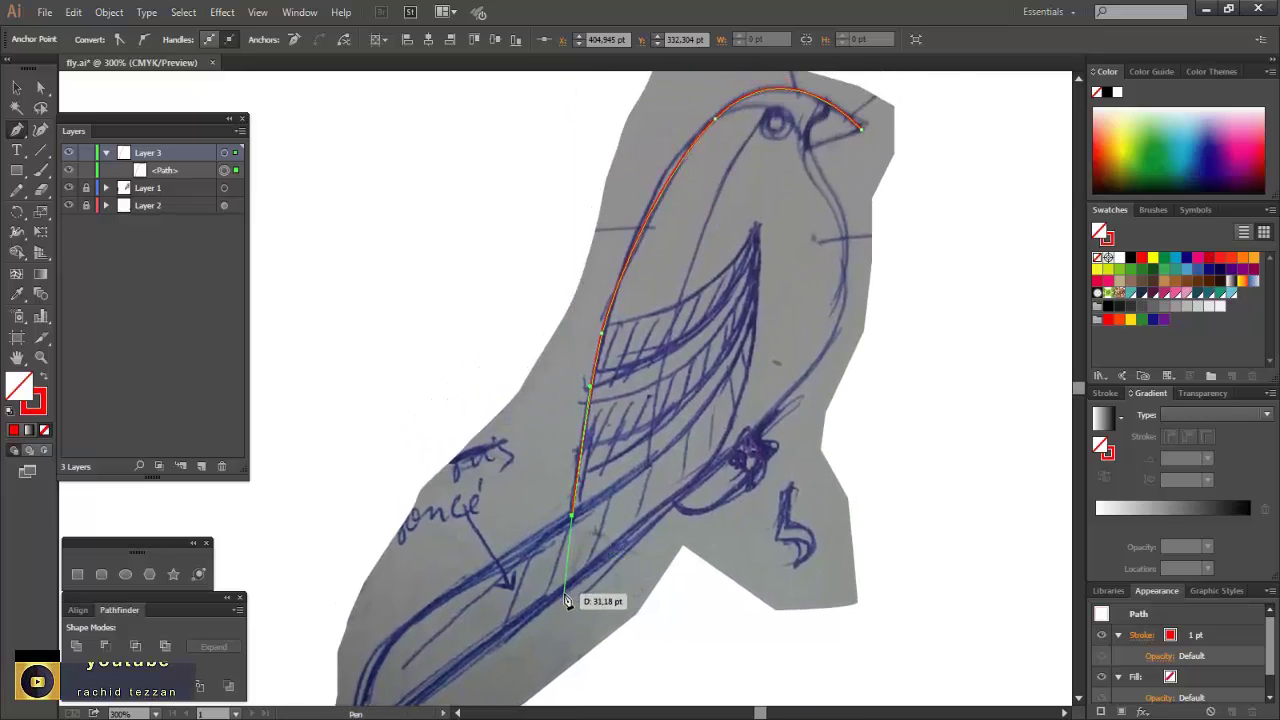
left_click(564, 593)
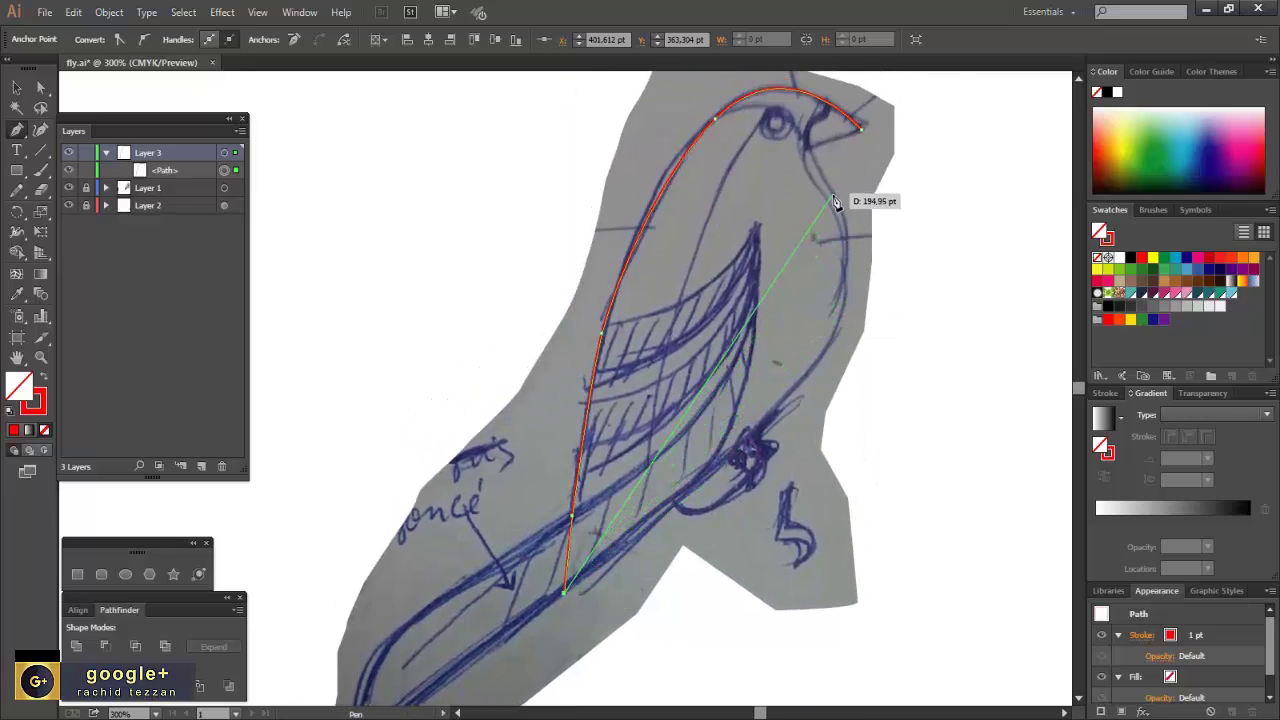
Trace the belly and breast up to the throat, and close the body outline at the beak tip
left_click_drag(833, 196, 743, 112)
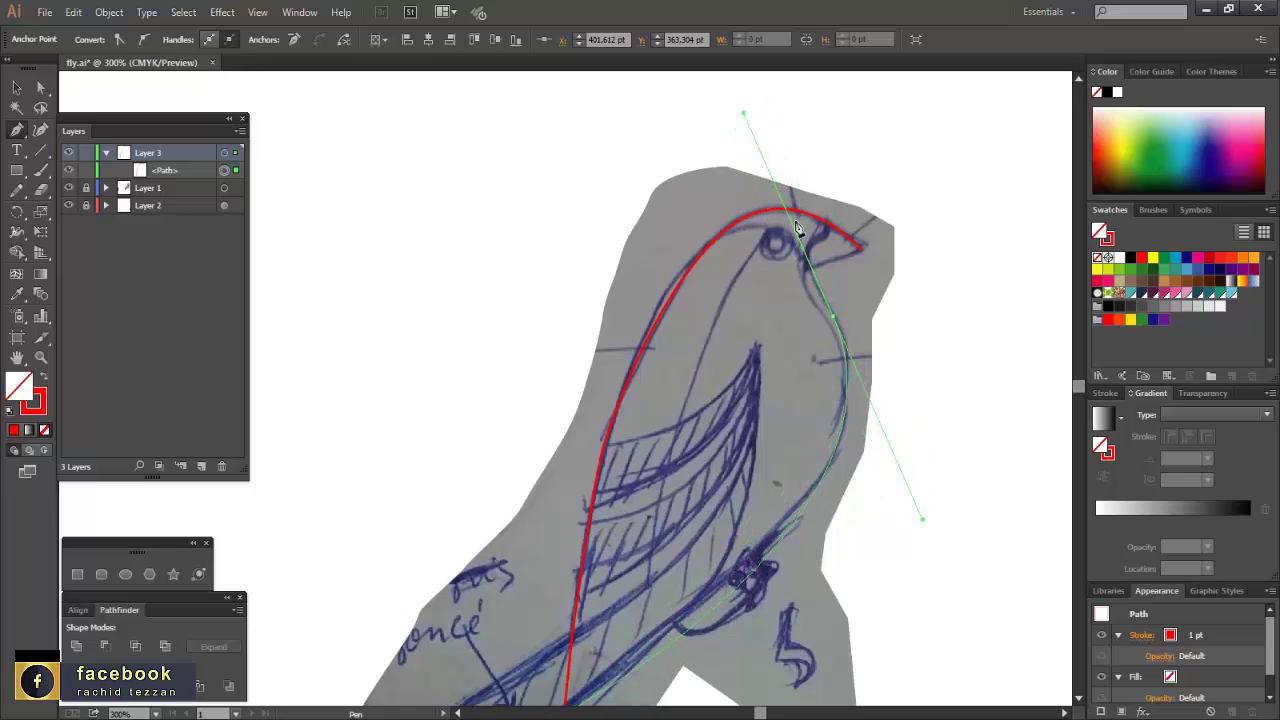
mouse_move(843, 325)
left_mouse_down()
mouse_move(804, 249)
mouse_move(868, 230)
left_mouse_up()
left_click(810, 271)
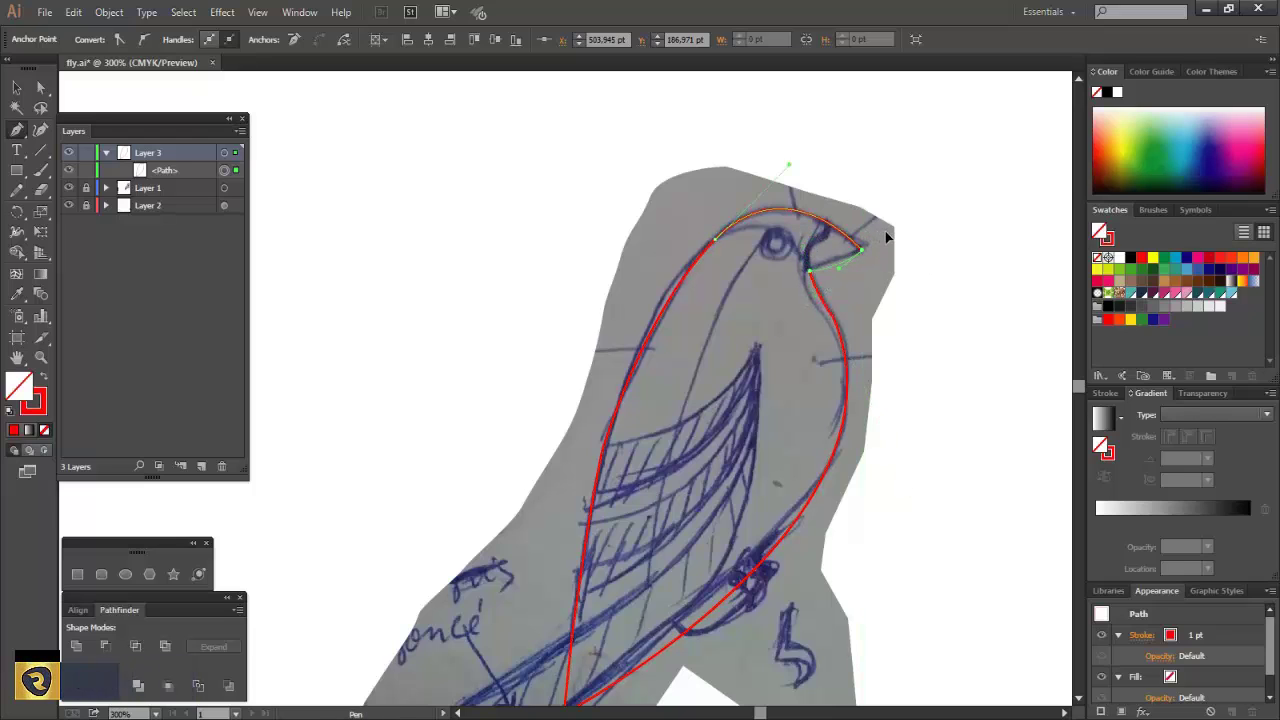
left_click(963, 189, "ctrl")
Draw the S-shaped line separating the beak from the head and adjust its handles to match the sketch
left_click(828, 214)
left_click_drag(820, 288, 845, 305)
left_click(41, 88)
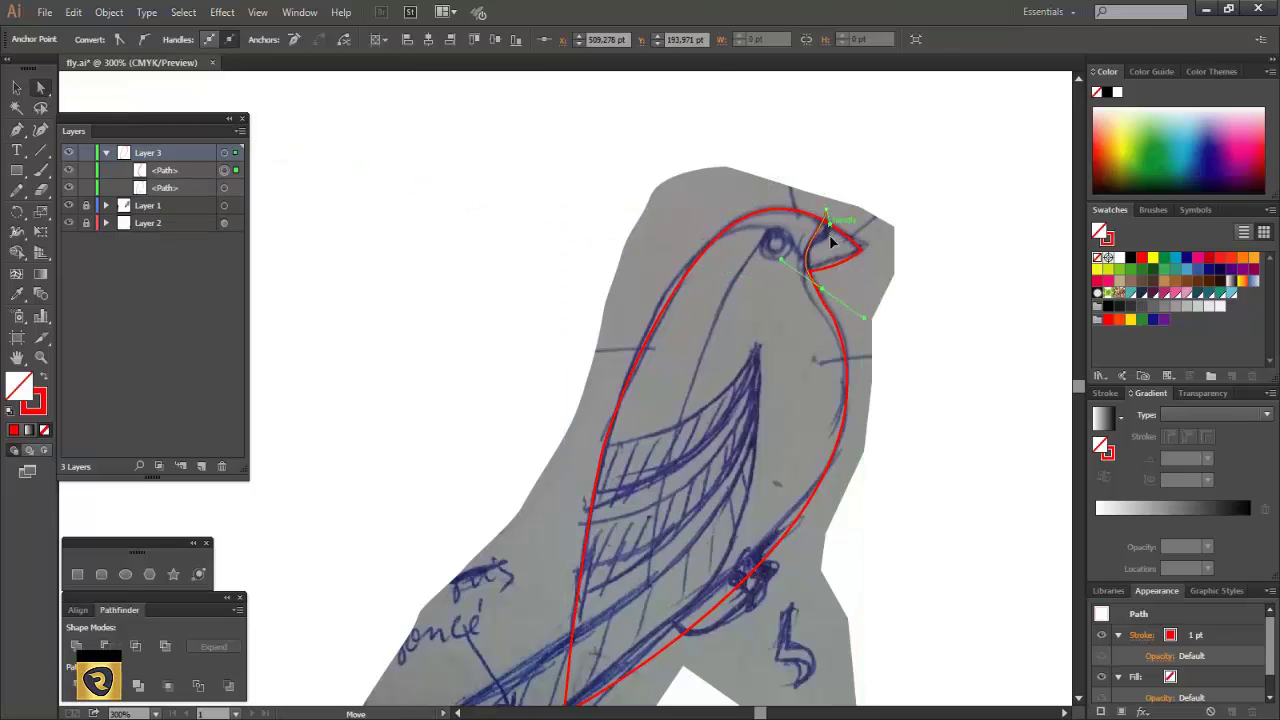
left_click_drag(830, 238, 776, 240)
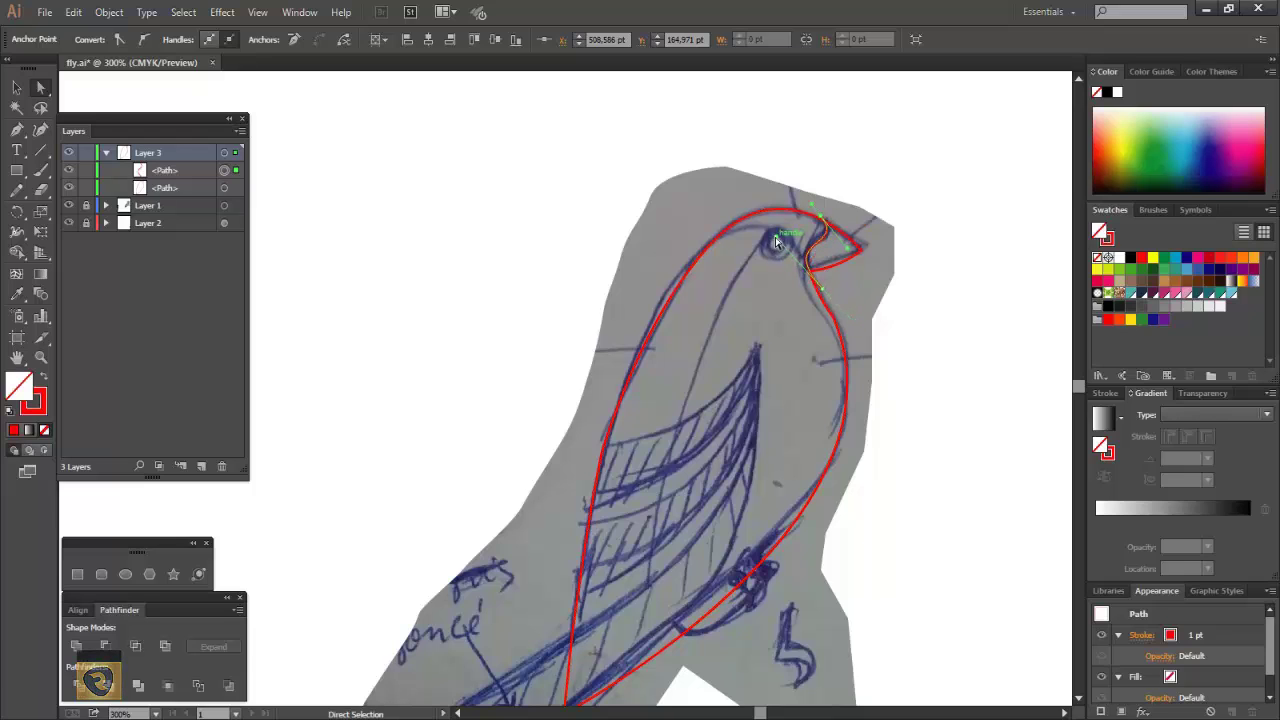
left_click(1063, 278, "ctrl")
Draw a curved line from the back of the head over the eye to the throat
scroll(791, 239, "down", 1)
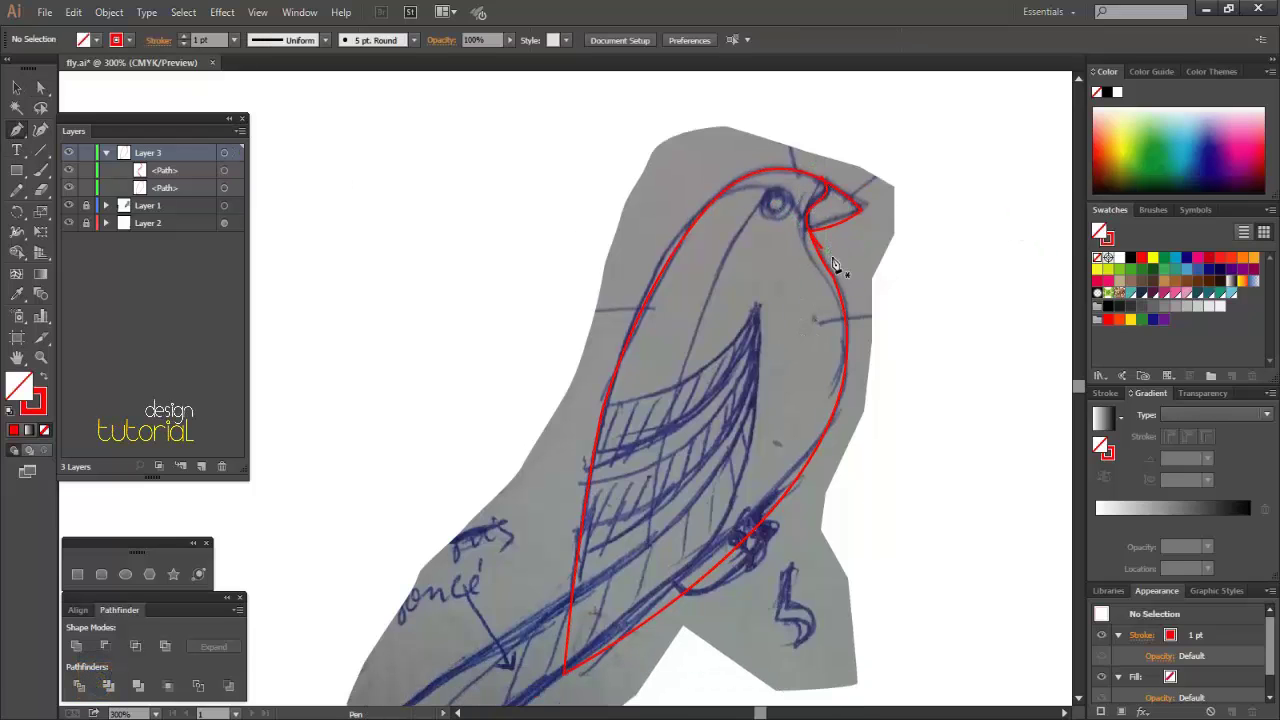
left_click(688, 221)
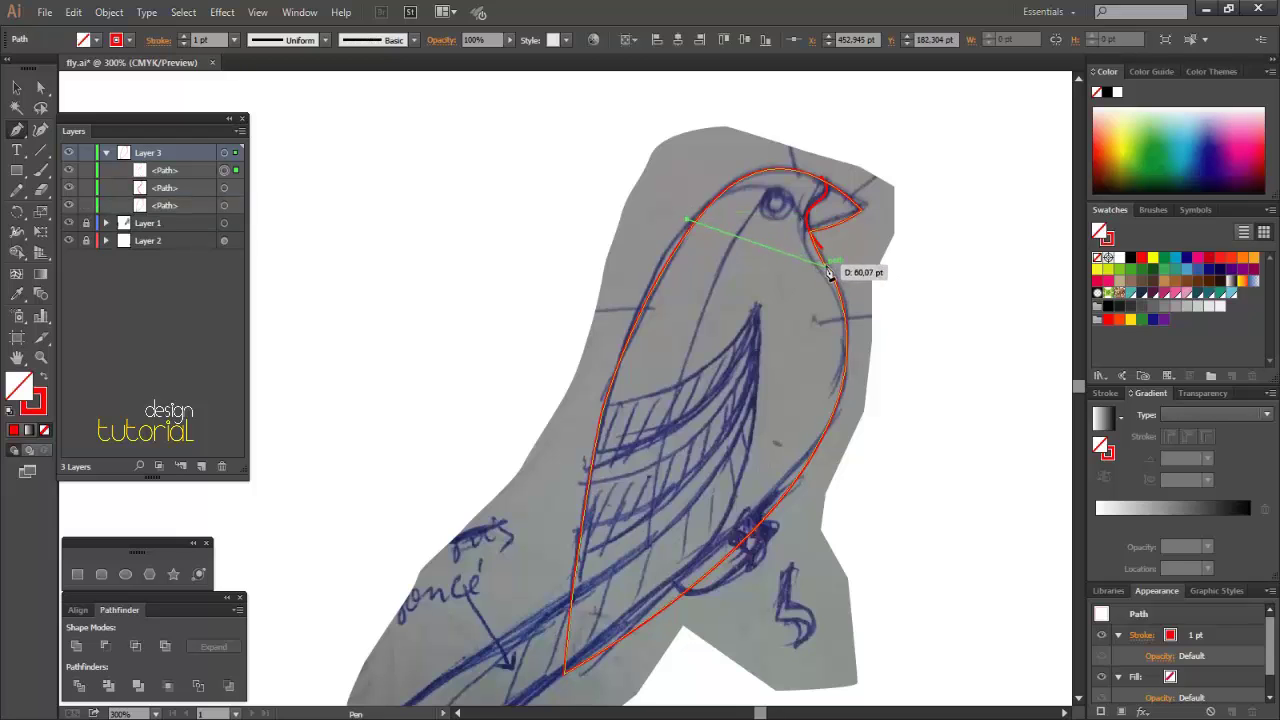
left_click_drag(835, 270, 897, 406)
left_click(906, 304, "ctrl")
scroll(906, 304, "down", 1)
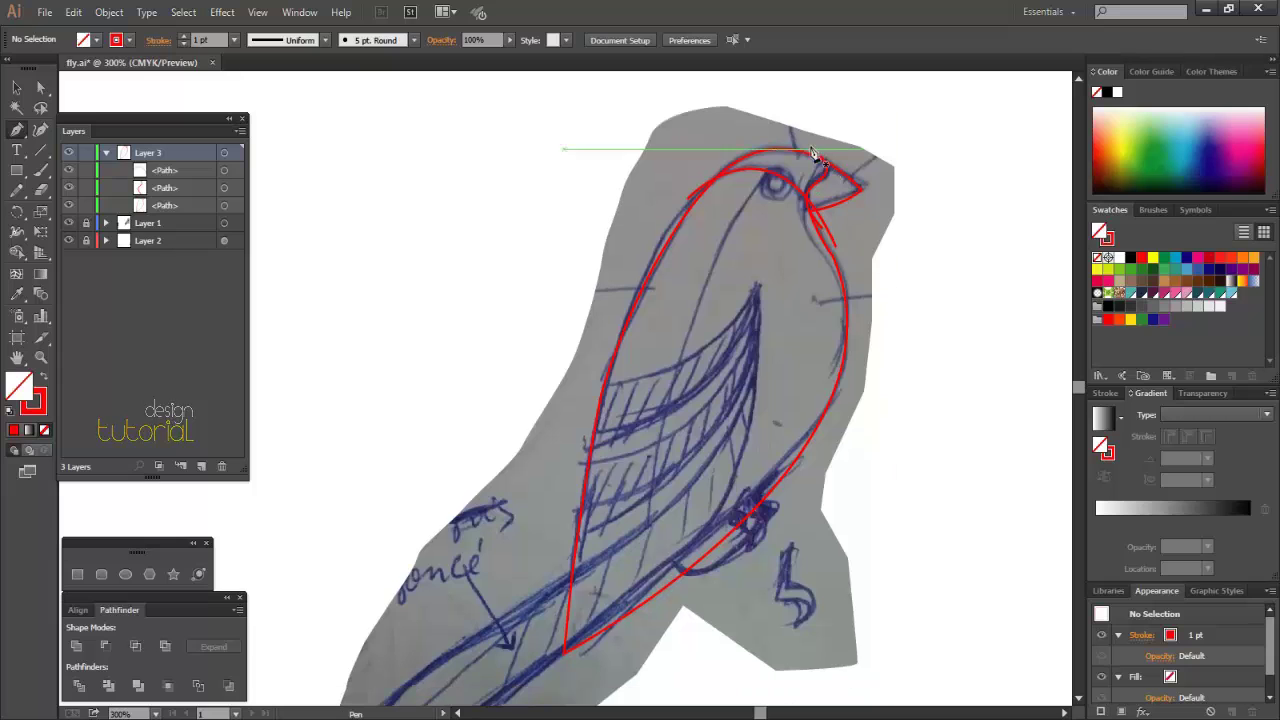
Draw a long curve from the top of the head down through the body past its lower edge, and refine its bend
left_click(806, 146)
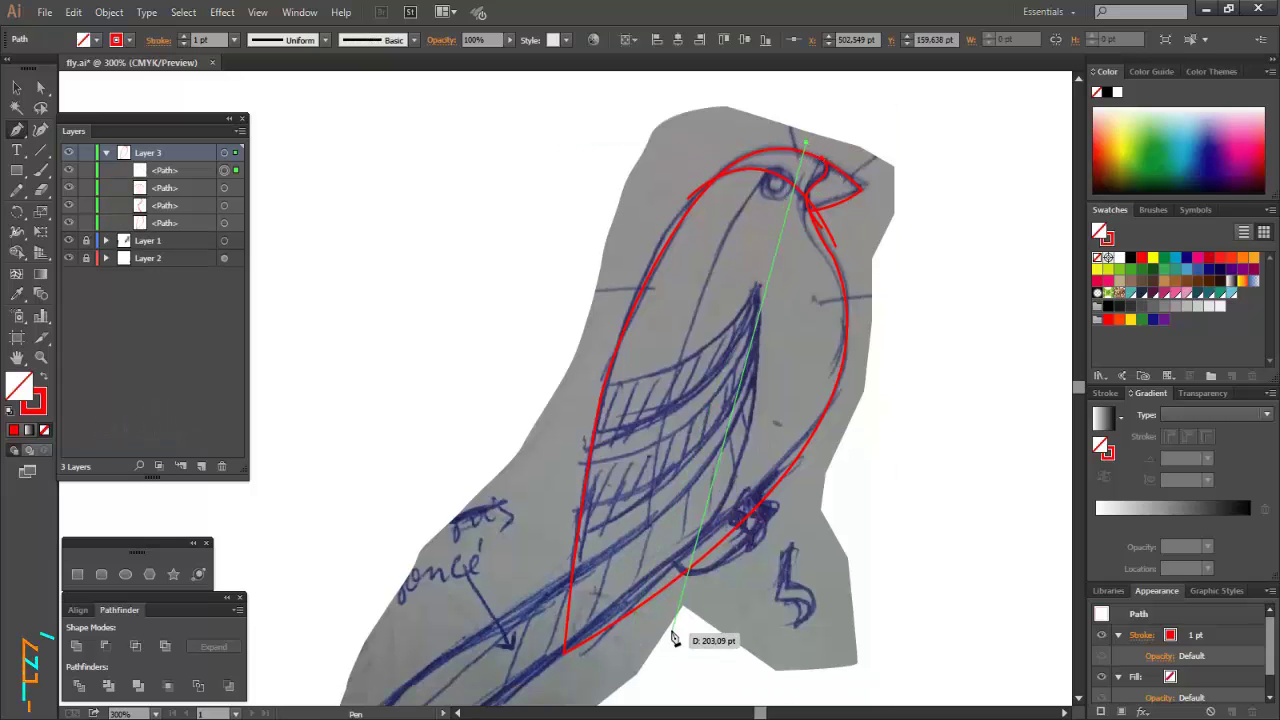
scroll(664, 610, "down", 2)
left_click_drag(637, 564, 624, 703)
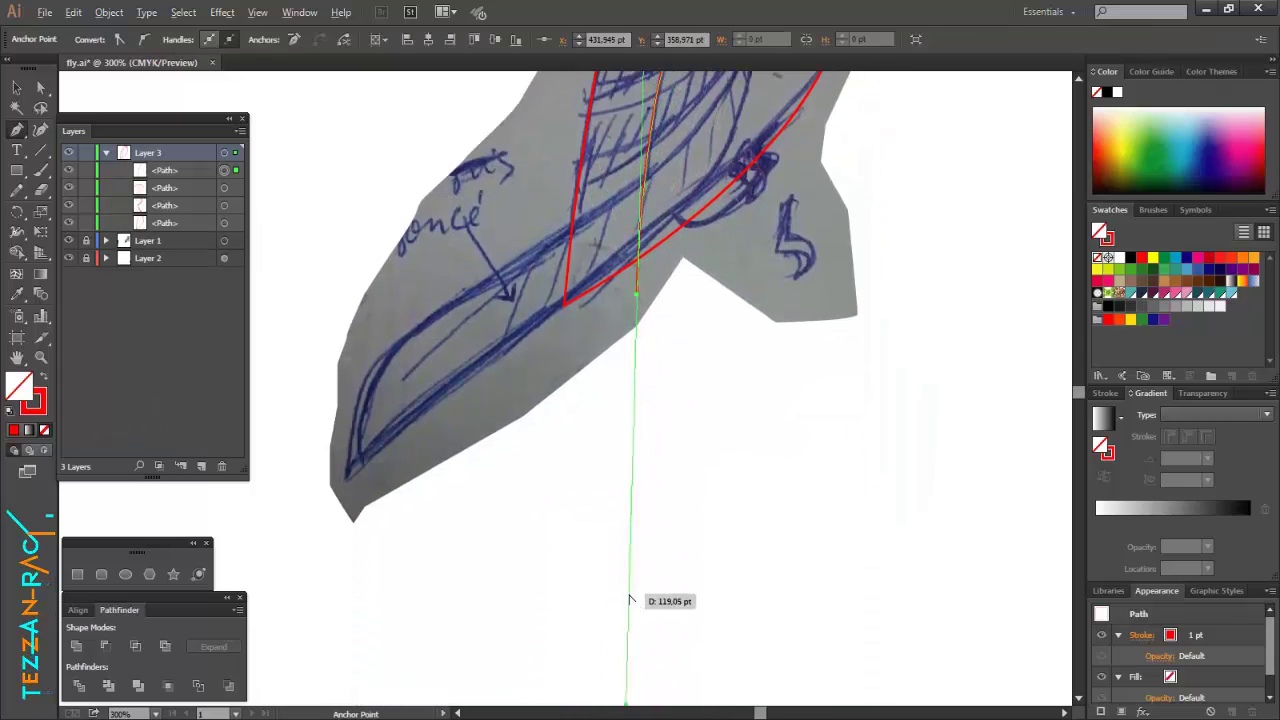
scroll(632, 618, "down", 1)
scroll(633, 619, "up", 2)
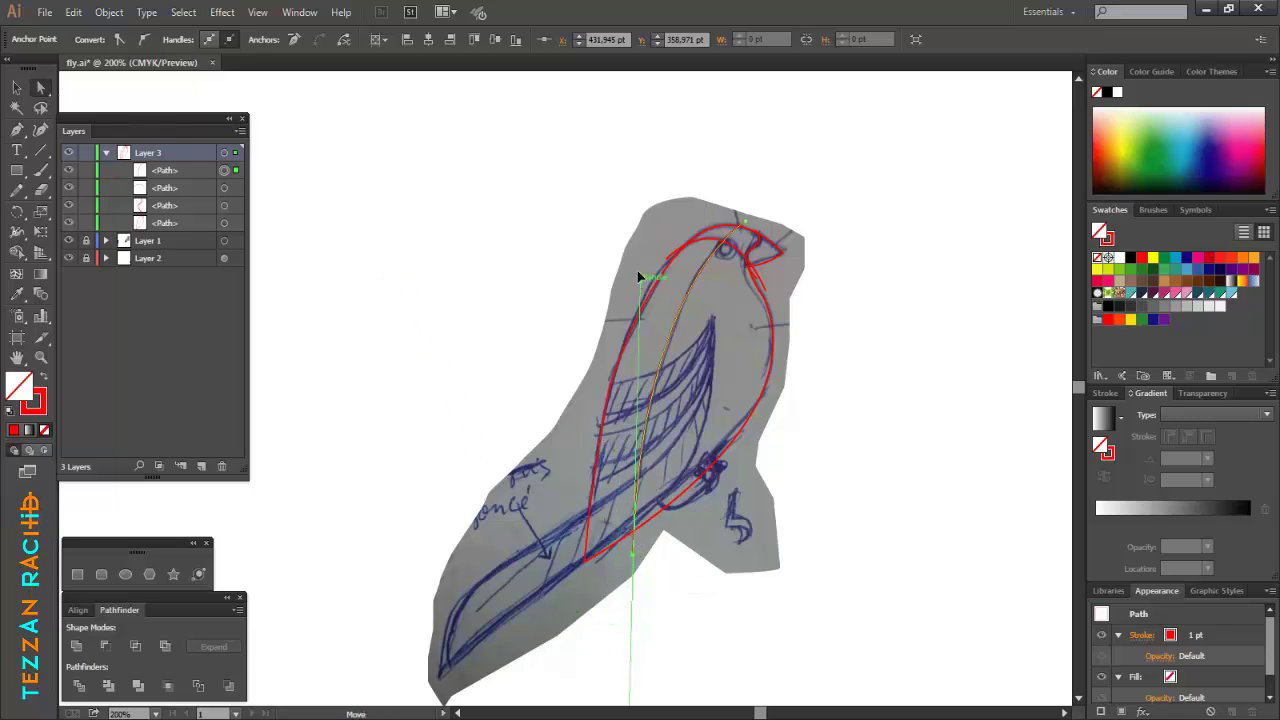
left_click_drag(640, 274, 640, 273)
left_click(393, 270)
Trace the upper wing band as a closed shape from the wing's pointed tip to just beyond the back outline
left_click(17, 132)
scroll(552, 548, "down", 1)
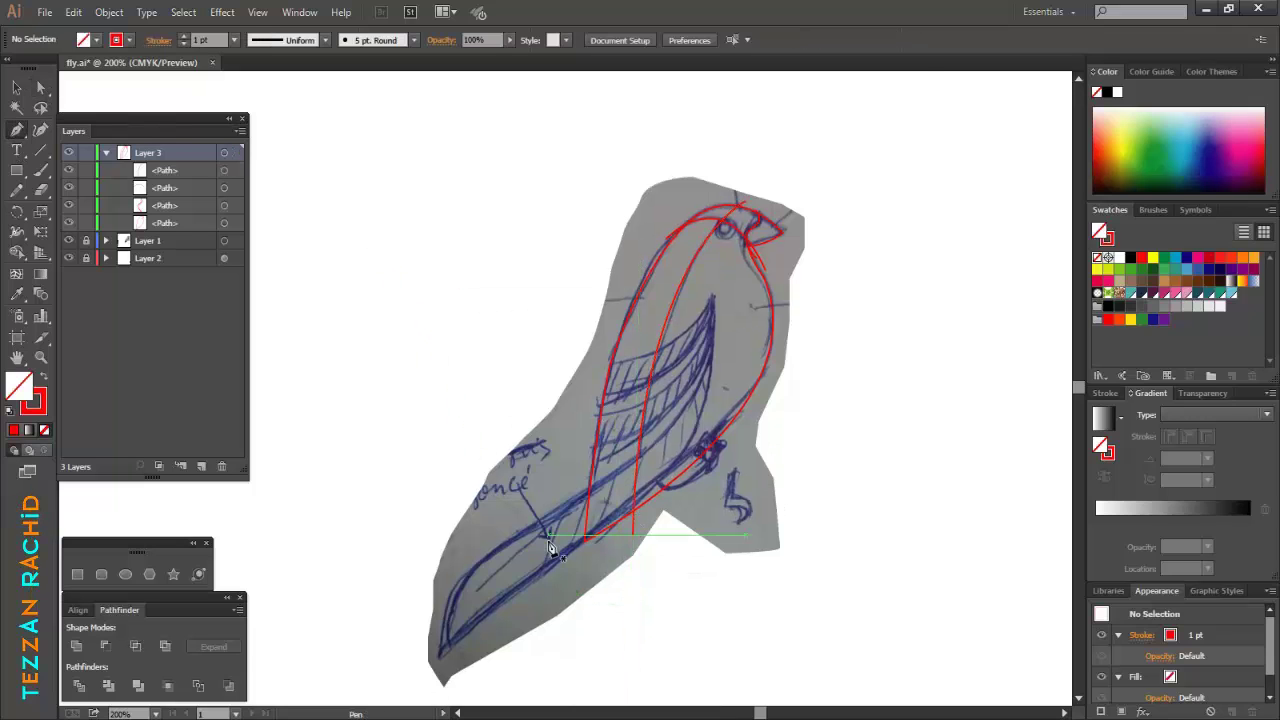
scroll(552, 548, "up", 1)
scroll(600, 535, "down", 3)
scroll(676, 526, "down", 1)
scroll(756, 490, "down", 1)
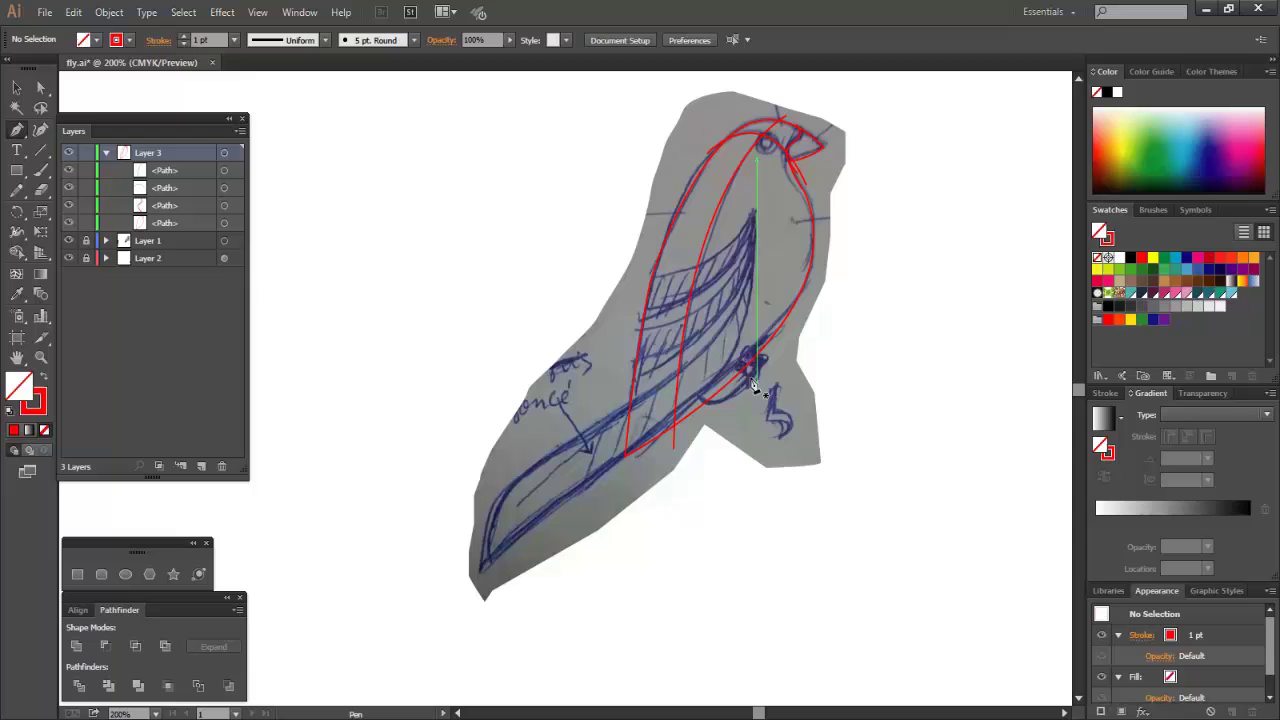
left_click(755, 211)
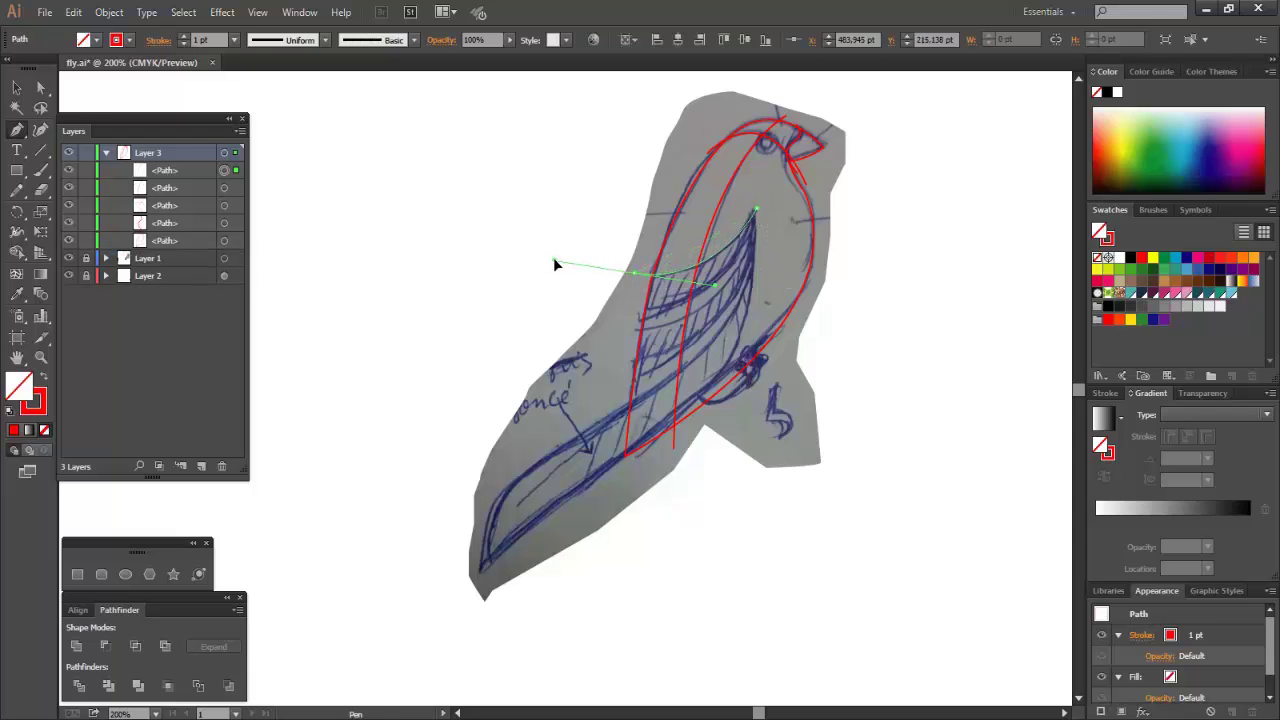
left_click_drag(556, 264, 555, 263)
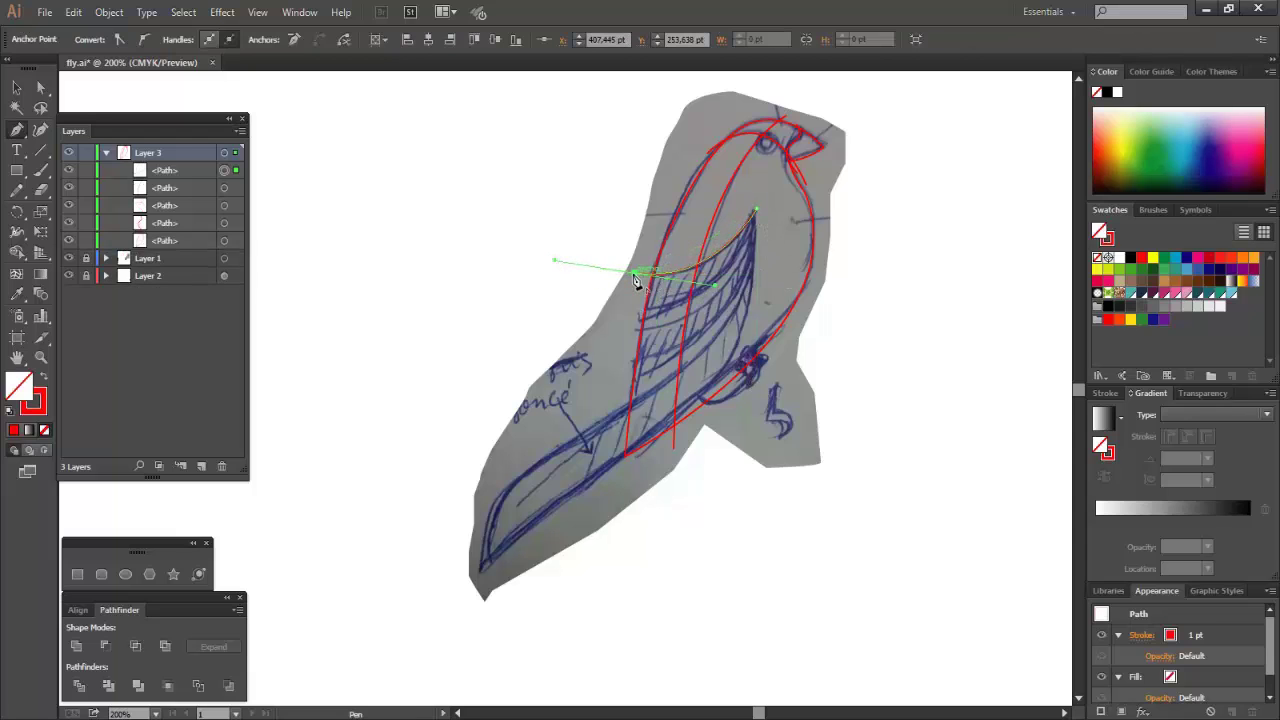
left_click(631, 324)
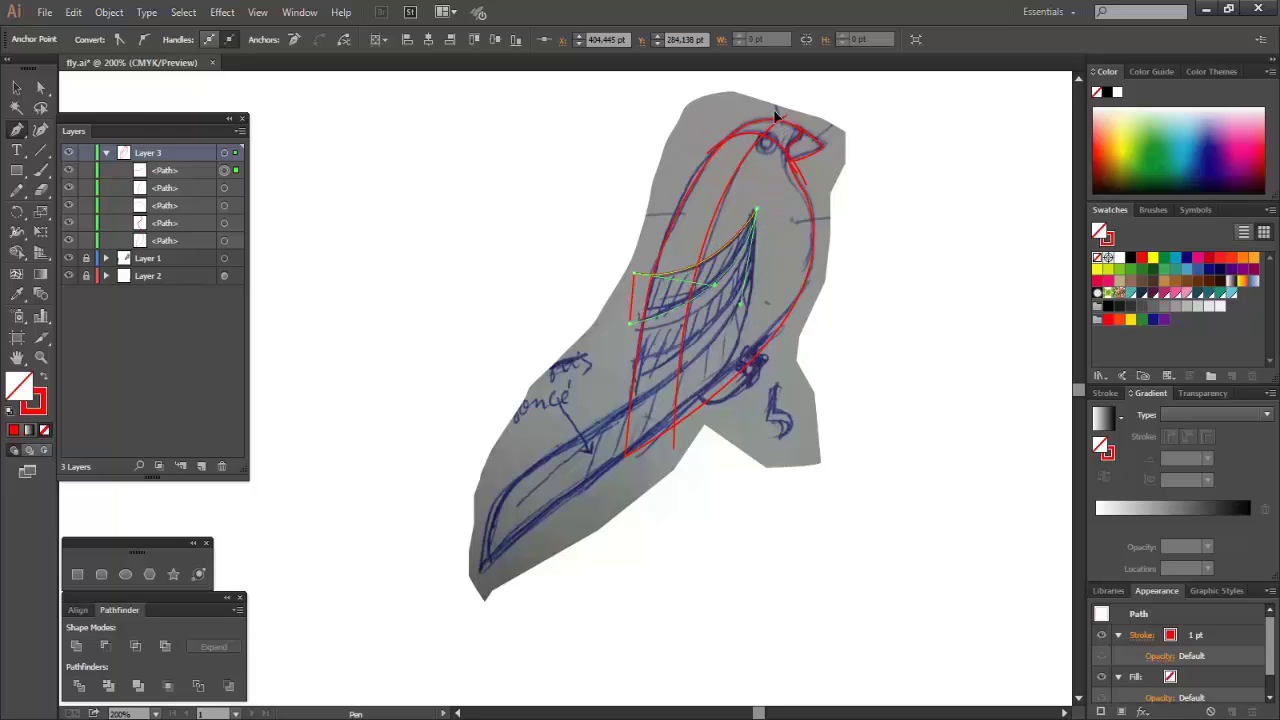
left_click(587, 240, "ctrl")
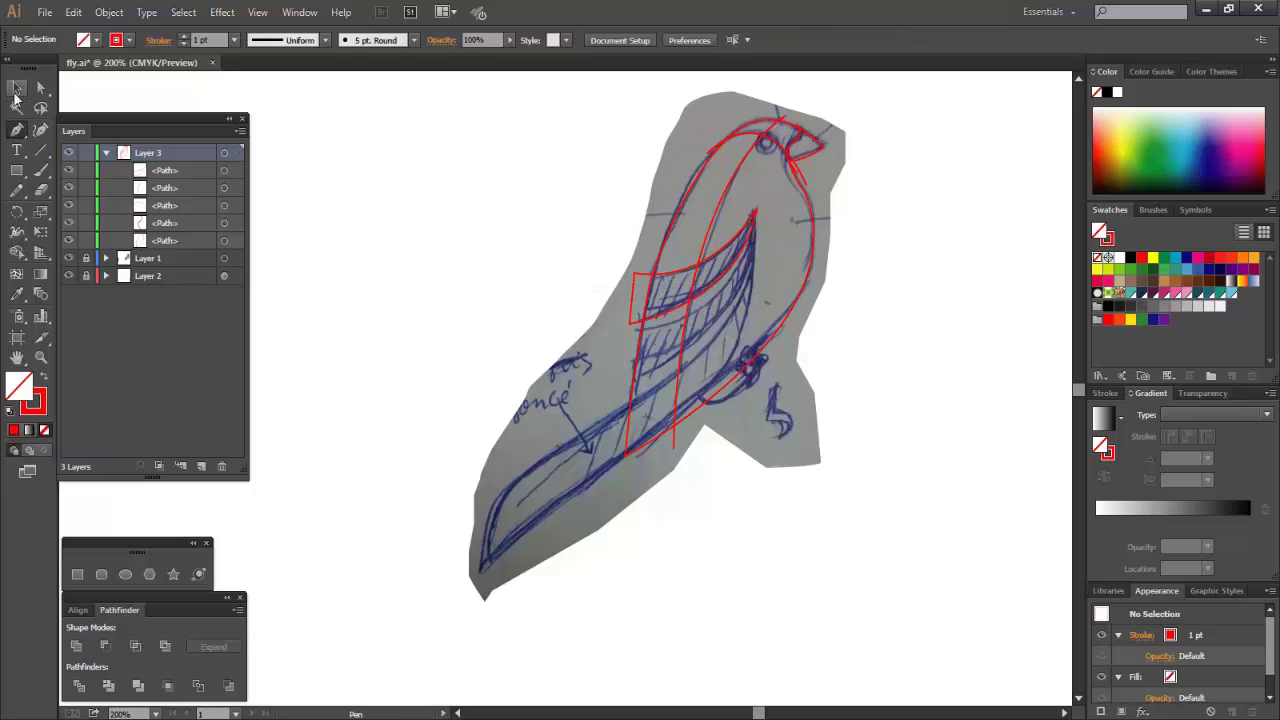
Duplicate the upper wing band straight down, then rotate and resize the copy to fit the second sketched band
left_click_drag(707, 263, 708, 320)
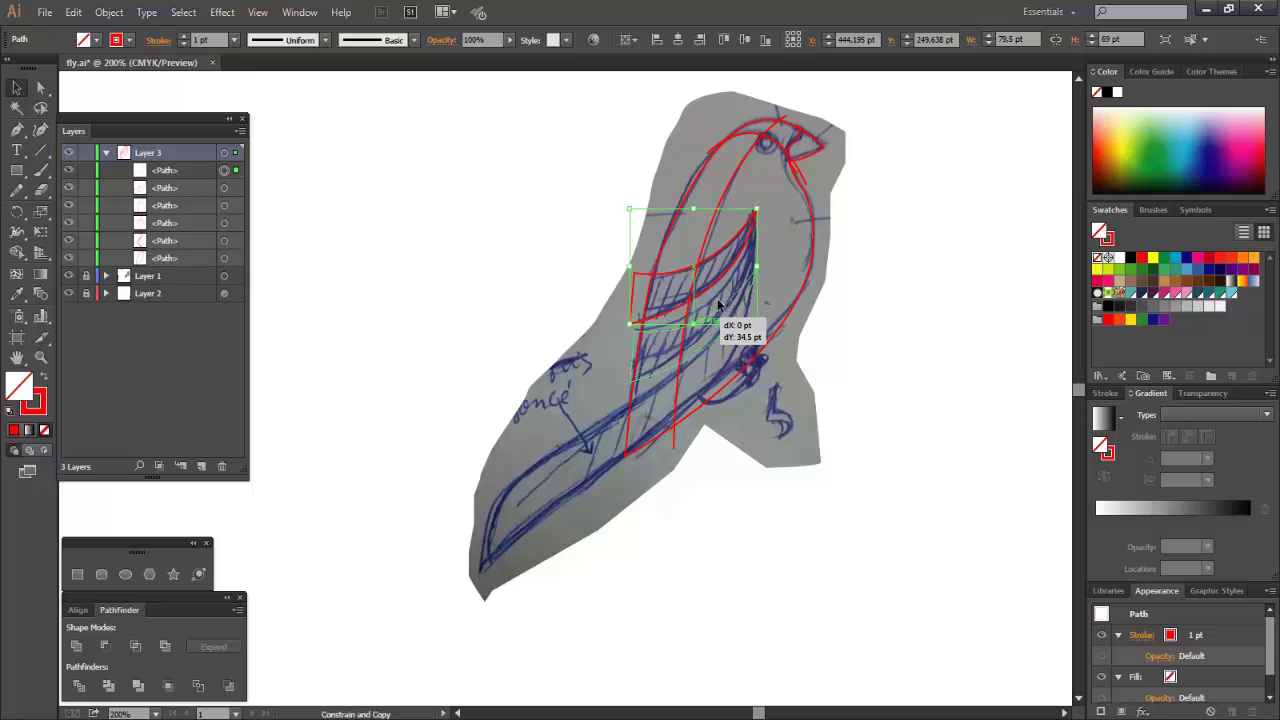
left_click_drag(762, 265, 770, 252)
scroll(736, 290, "up", 1)
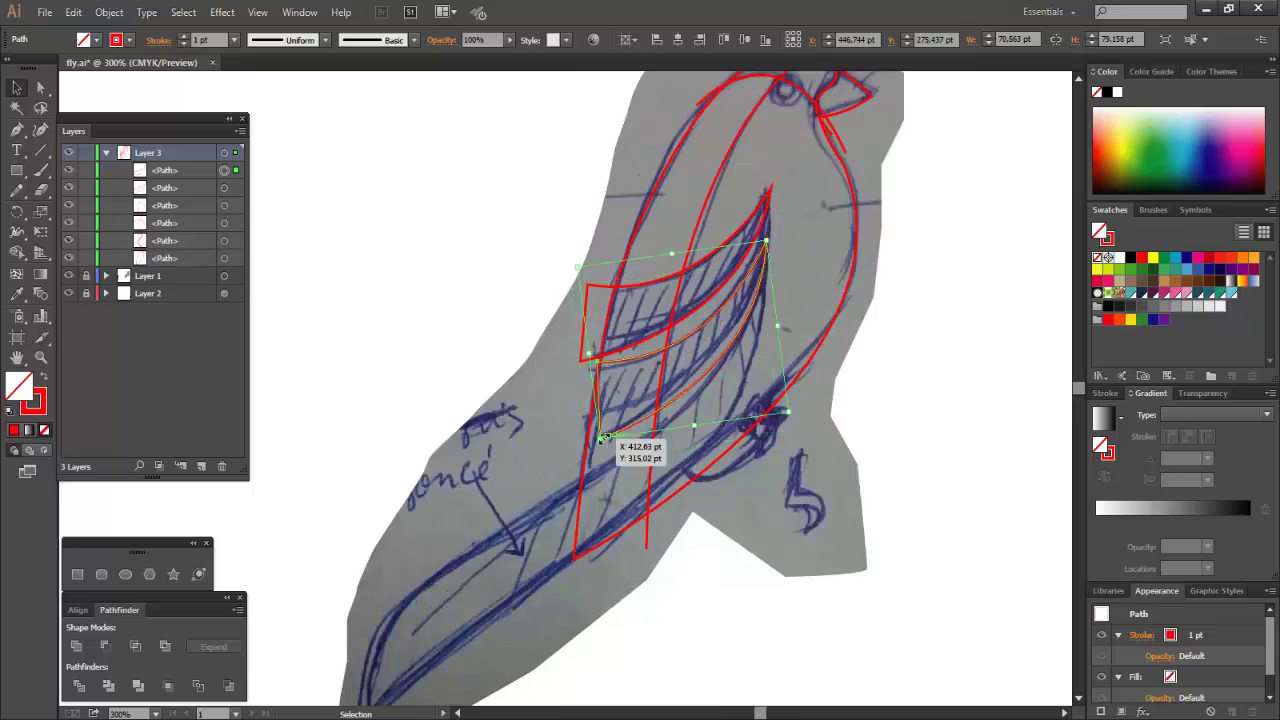
left_click_drag(602, 440, 574, 455)
Reshape the second wing band by adjusting its lower curve handle and moving its upper outer corner down
key("a")
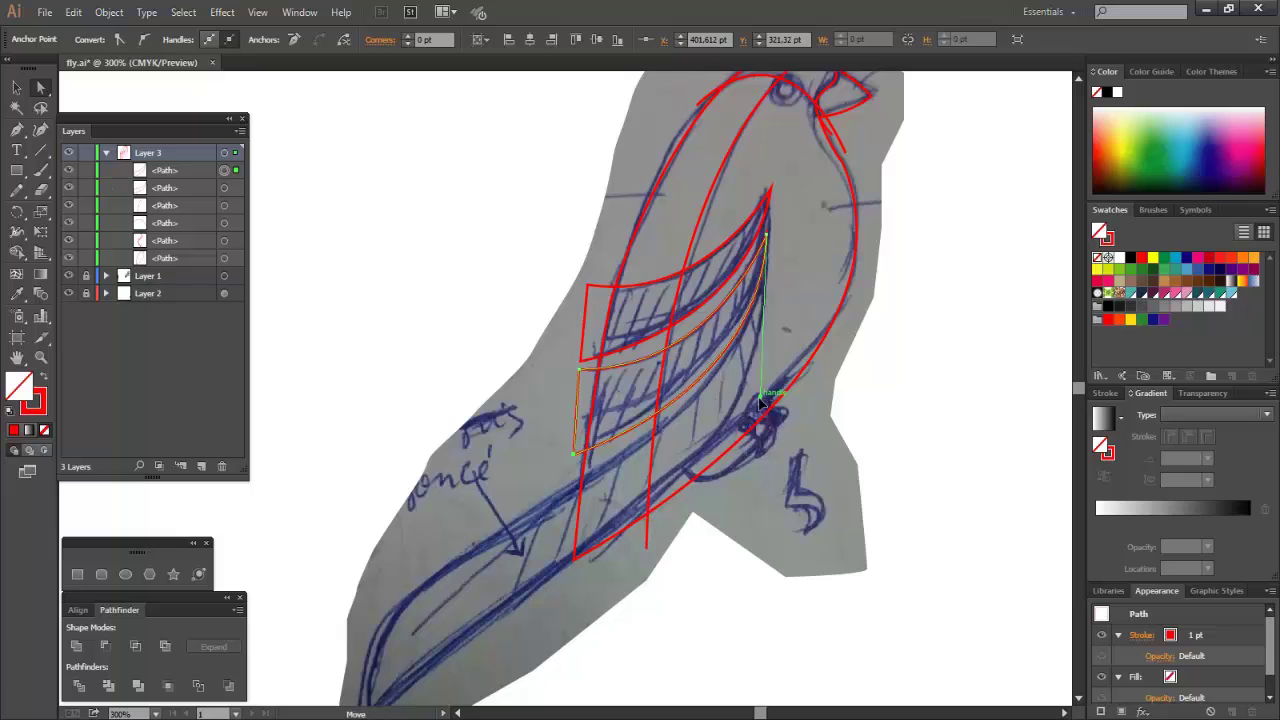
left_click_drag(762, 399, 700, 375)
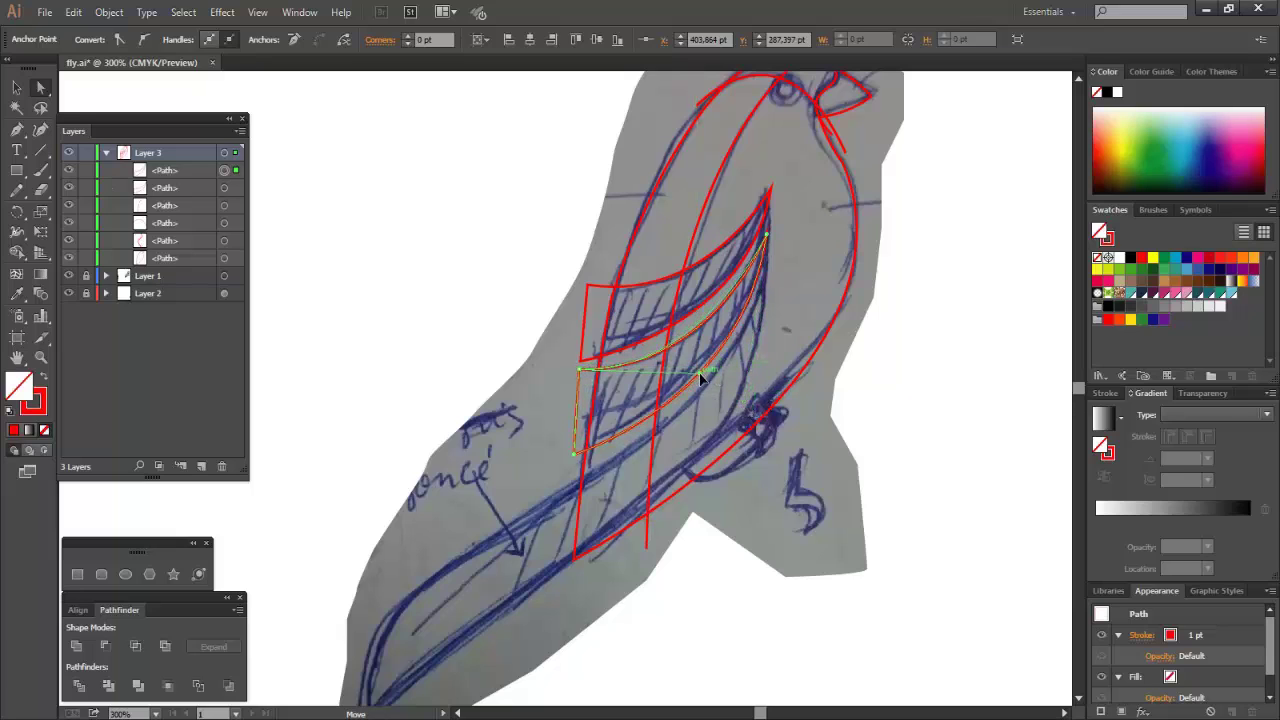
left_click(584, 397)
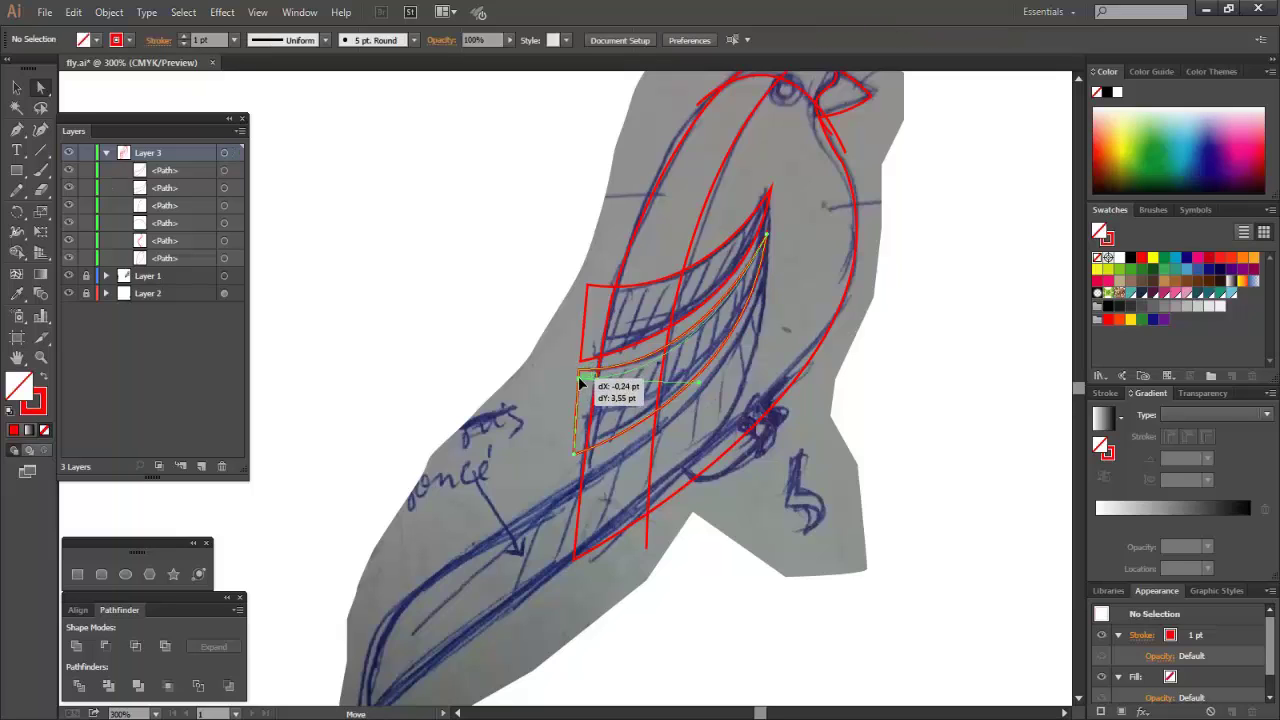
left_click_drag(580, 383, 581, 387)
Trace the upper edge of the long tail feather from below the wing's pointed tip to the tail tip
left_click(18, 130)
left_click(948, 402, "ctrl")
scroll(872, 325, "down", 2)
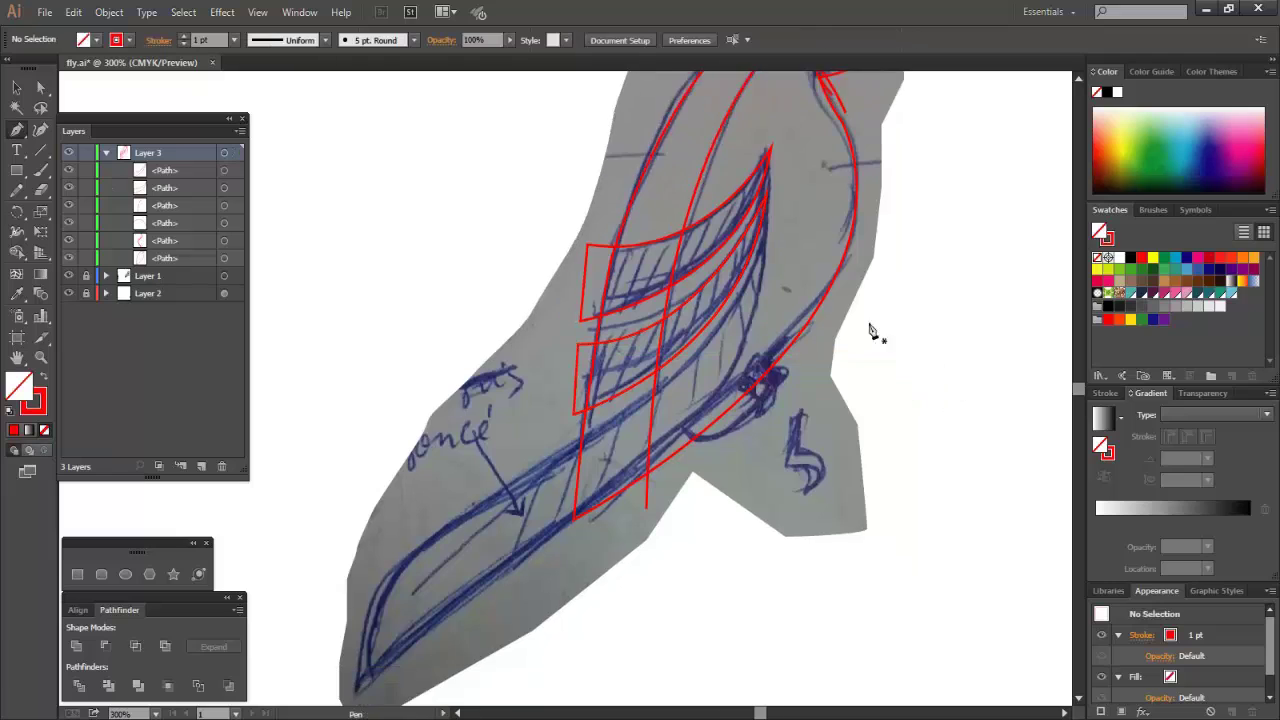
left_click(768, 196)
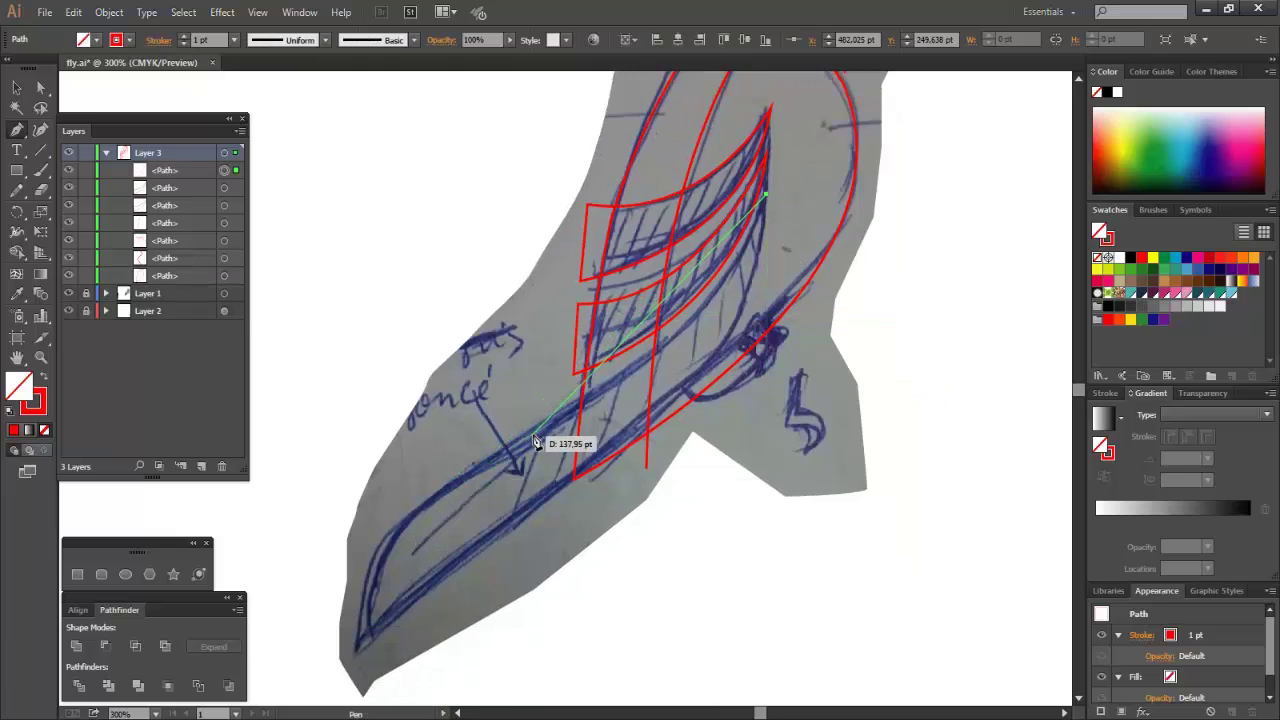
left_click_drag(297, 541, 313, 545)
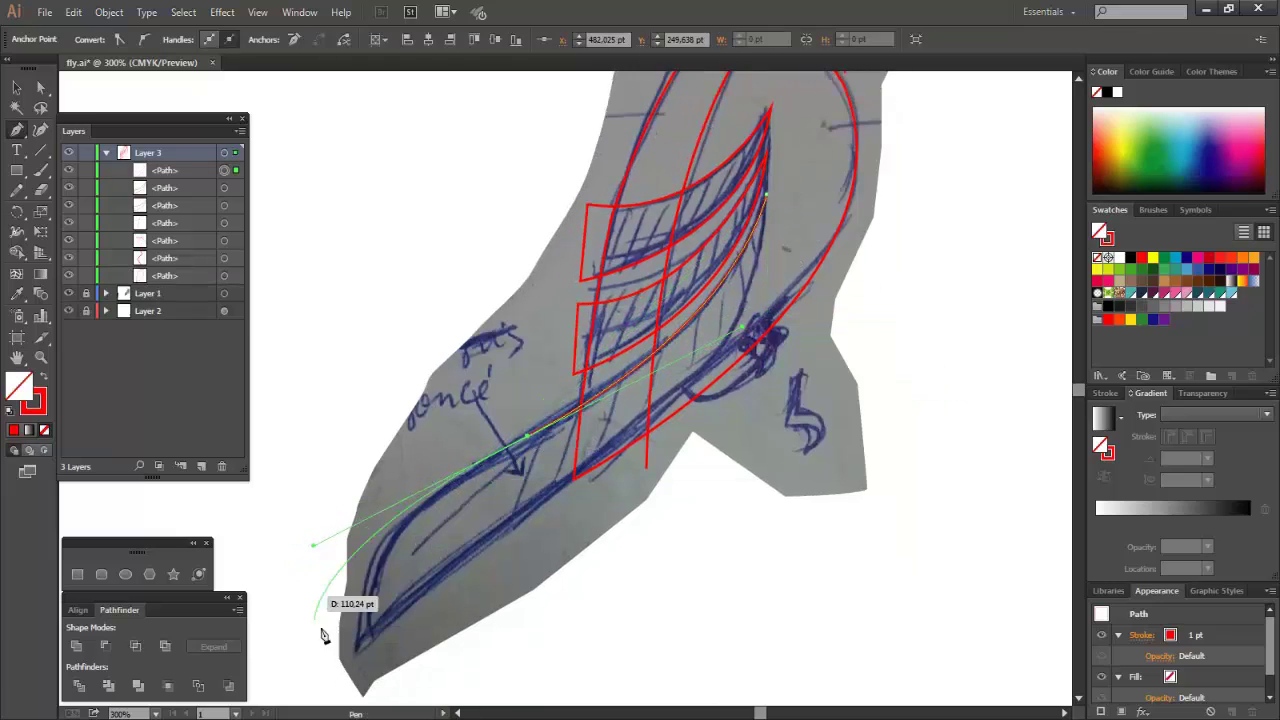
scroll(360, 638, "down", 1)
left_click(358, 636)
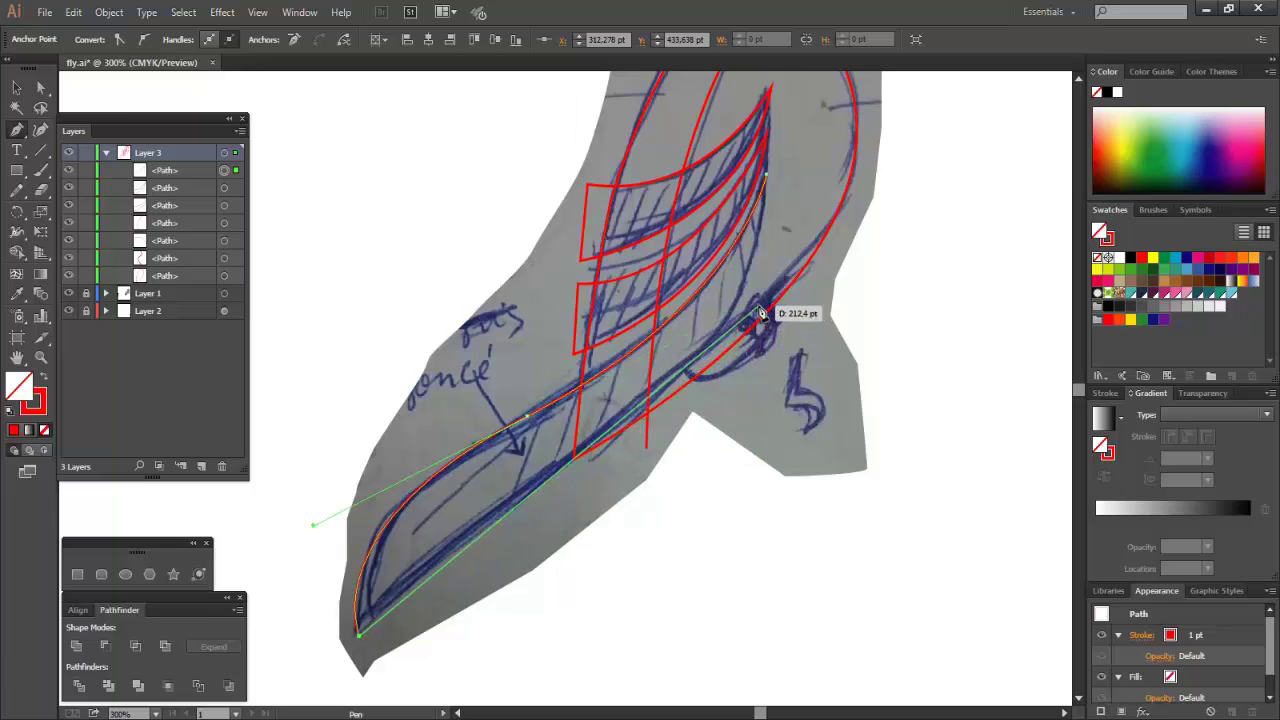
Try to close the tail feather shape with a single curve back to its starting point, then undo it
left_click_drag(766, 177, 735, 100)
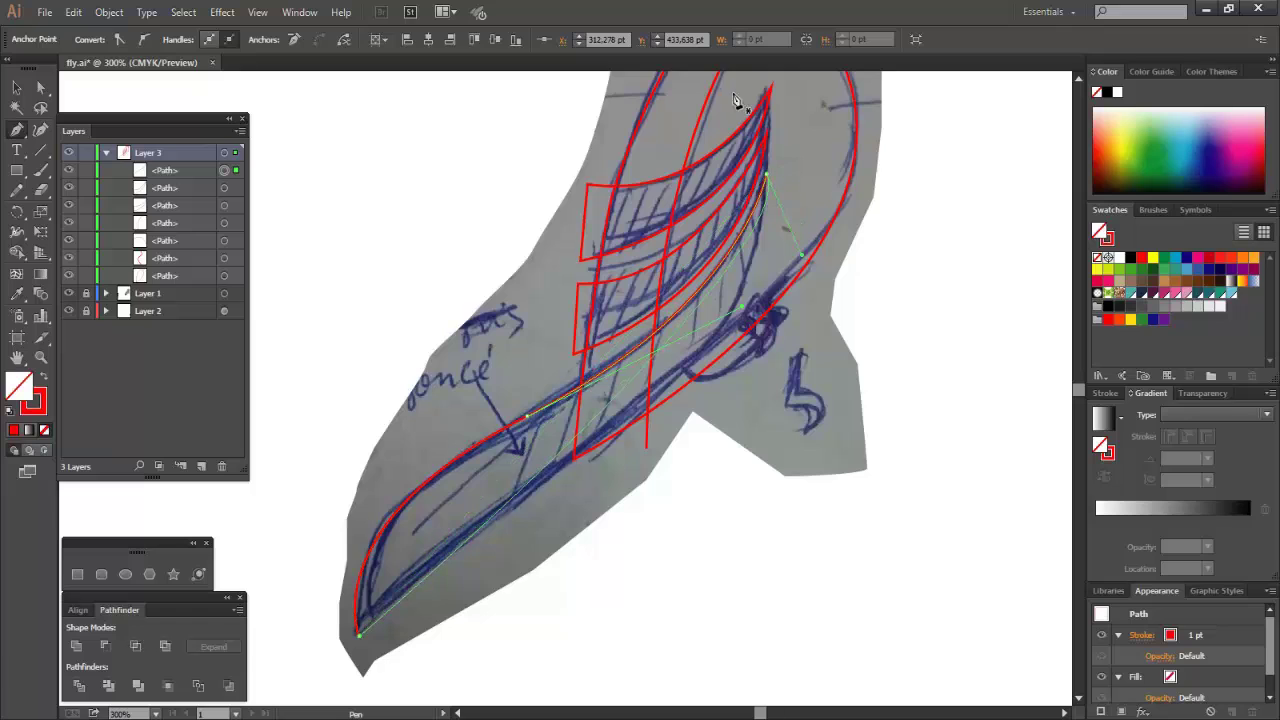
left_click(41, 88)
left_click_drag(802, 254, 785, 386)
key("ctrl+z")
key("ctrl+z")
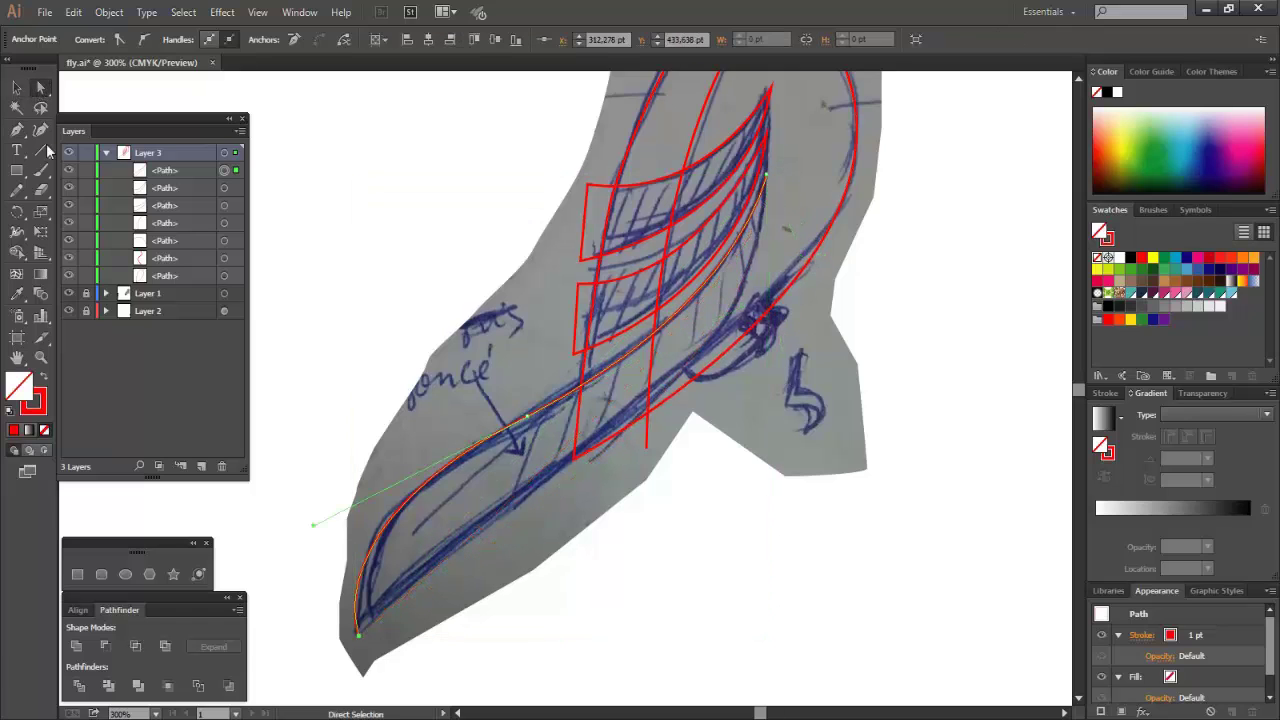
Trace the tail feather's lower edge from its tip to the belly, close it with a curve to its starting point, and deselect it
left_click(677, 393)
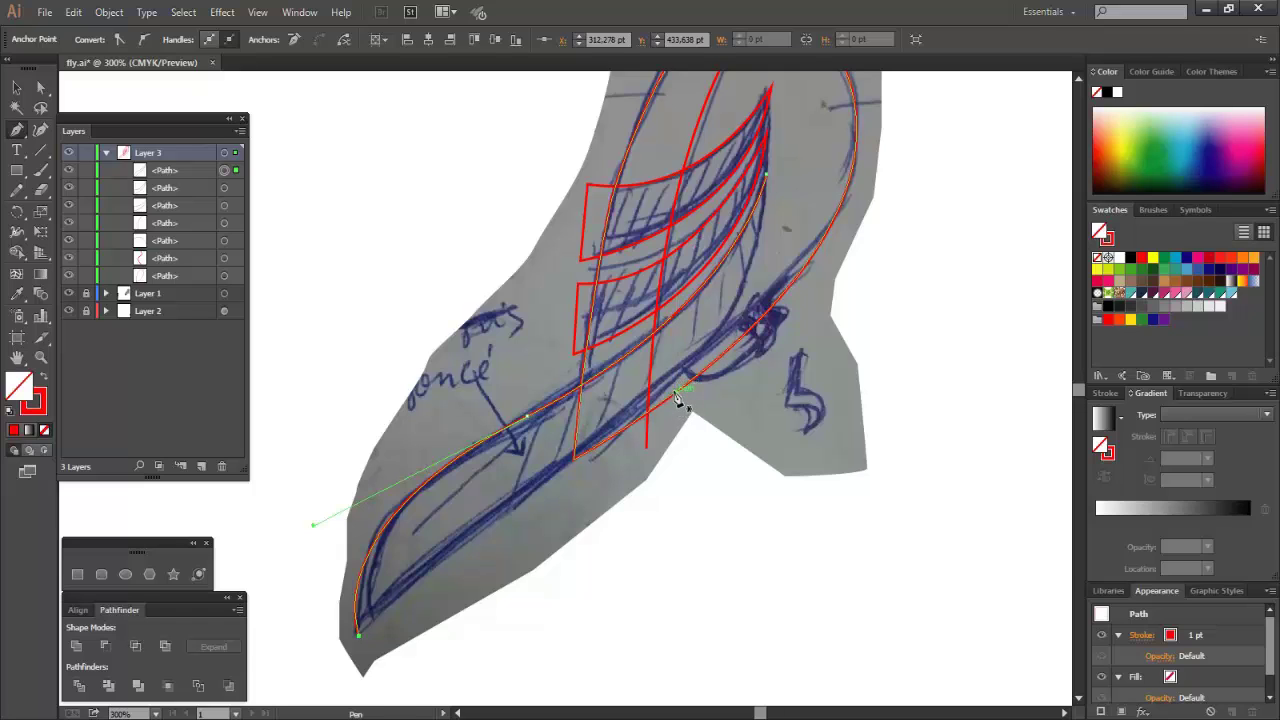
left_click(677, 393)
key("ctrl+z")
left_click(358, 635)
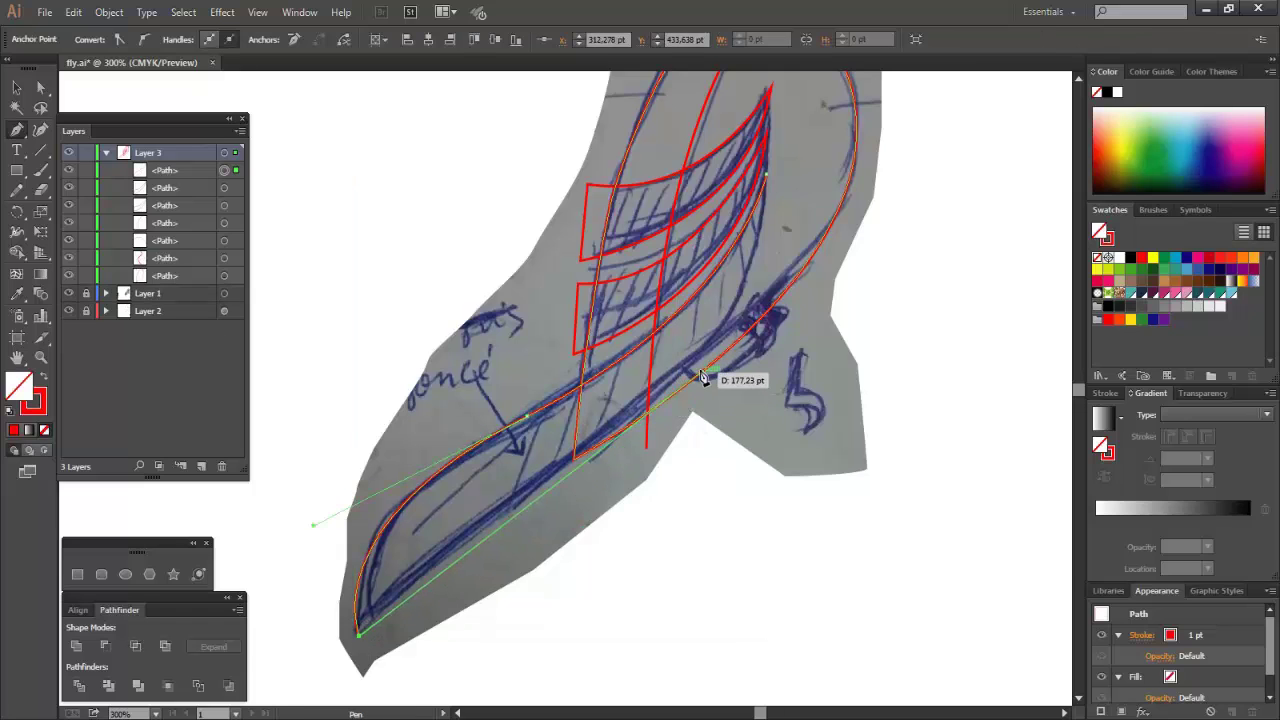
left_click(677, 393)
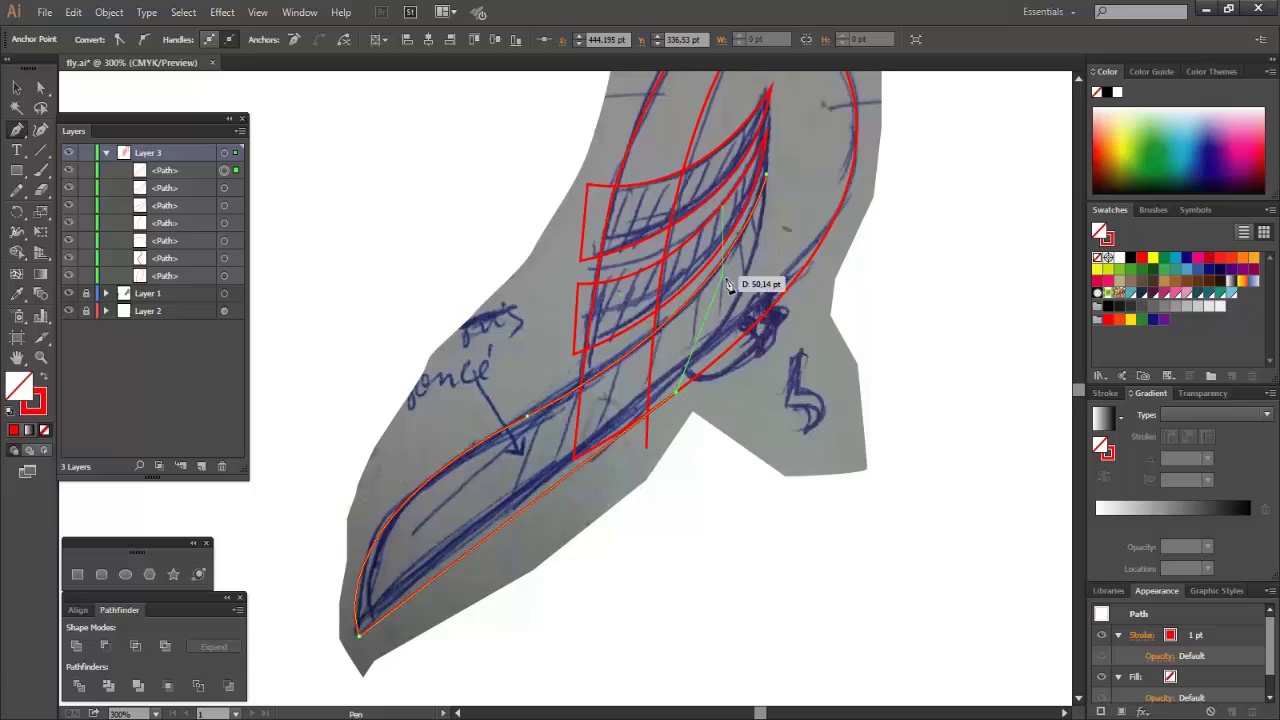
left_click_drag(770, 187, 767, 178)
scroll(764, 168, "up", 4)
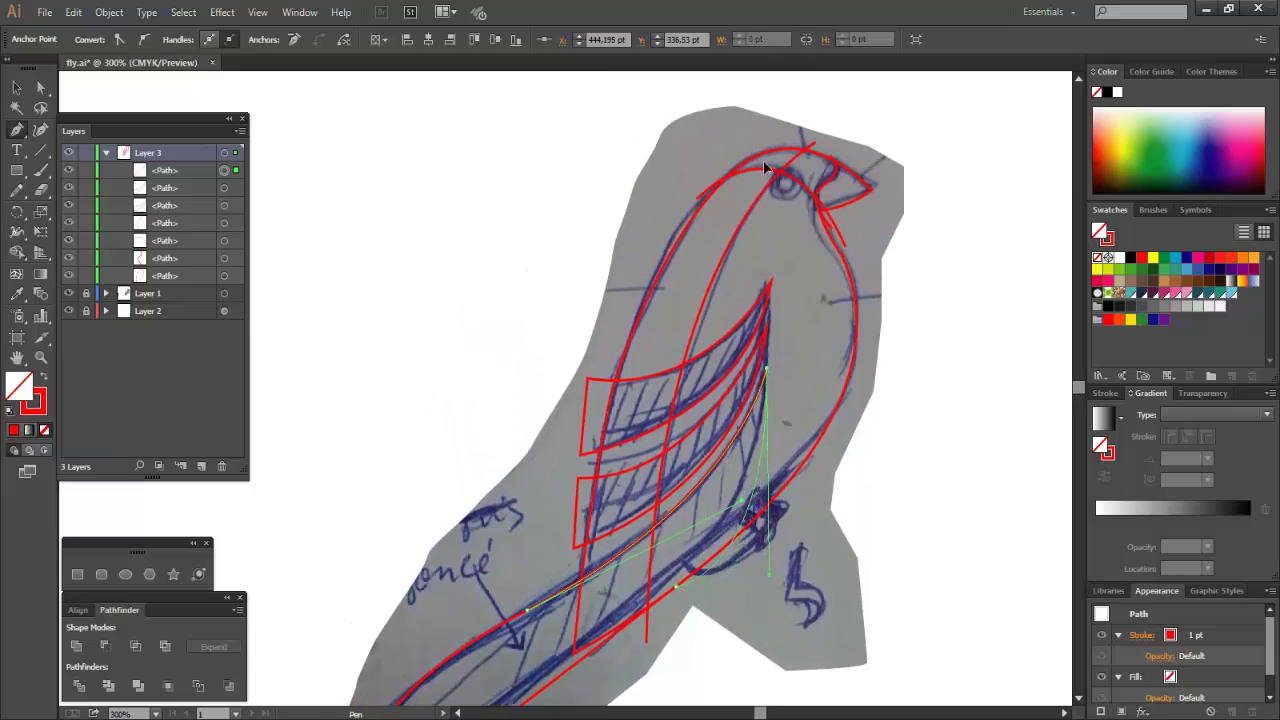
scroll(764, 250, "down", 3)
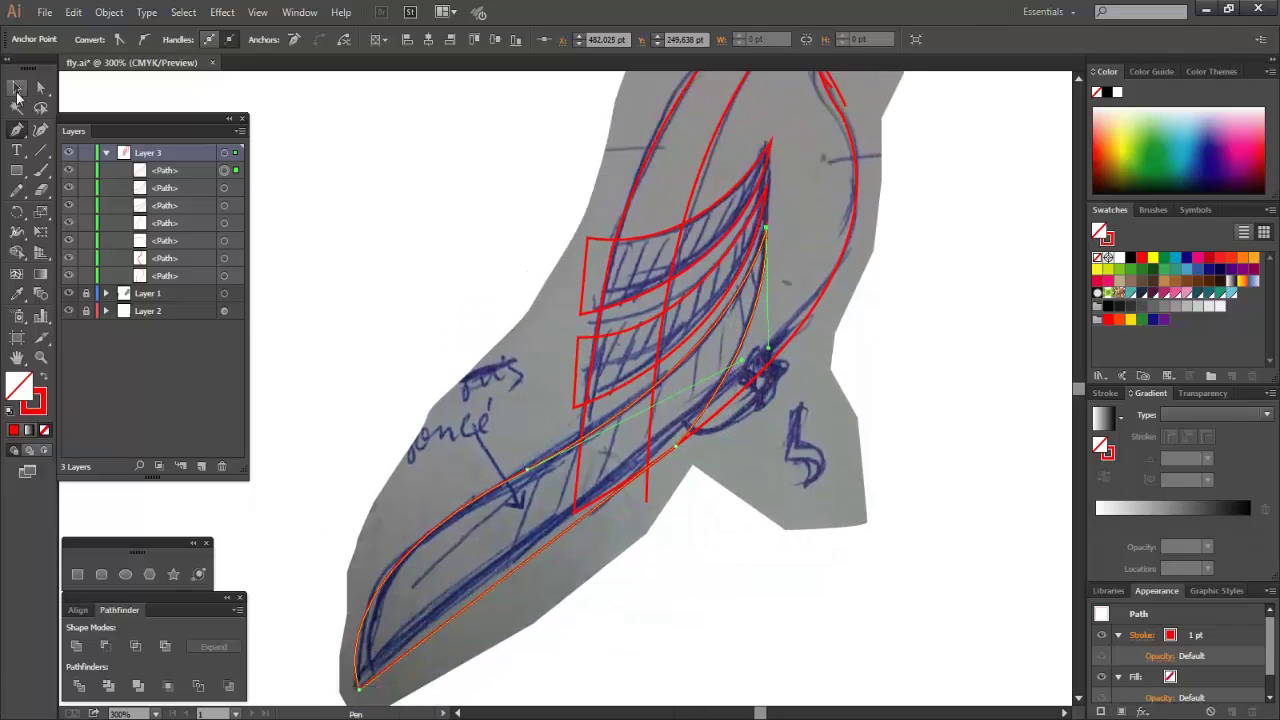
key("v")
left_click(290, 141)
Trace the small hooked foot drawn beside the bird as a closed shape with a curved claw
key("p")
scroll(826, 496, "up", 1)
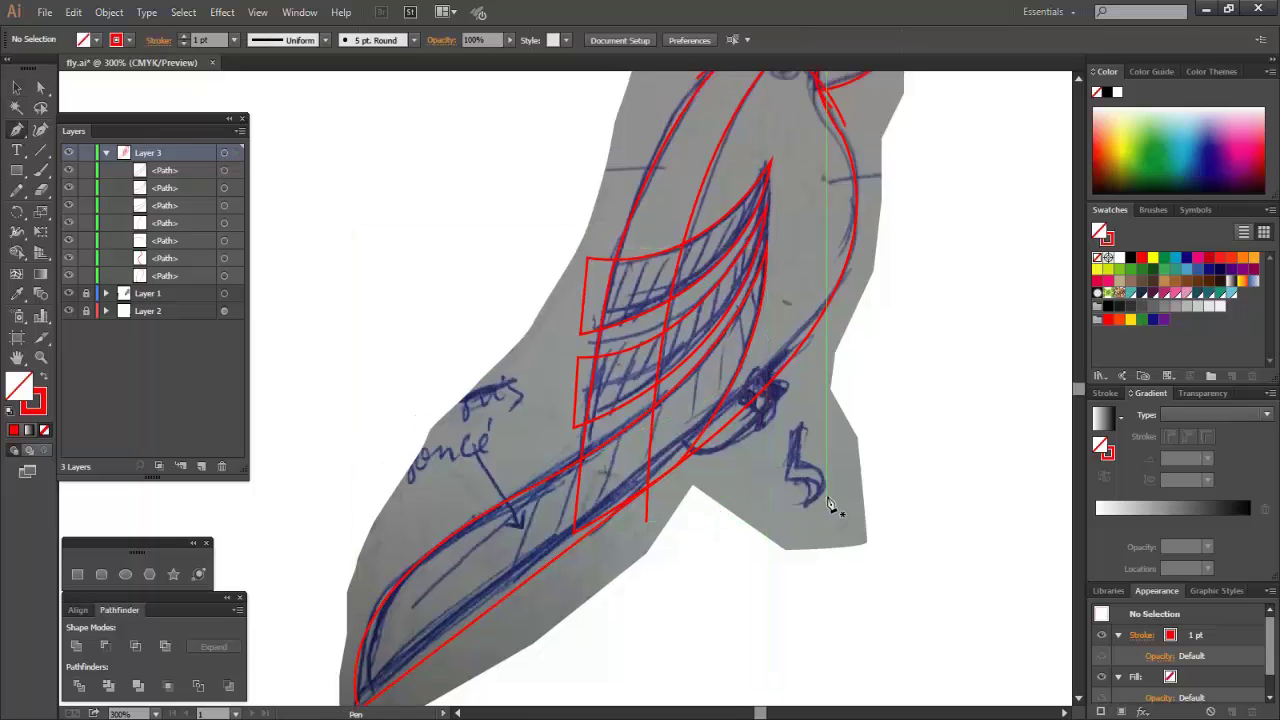
scroll(826, 497, "up", 1)
left_click(775, 411)
left_click(775, 472)
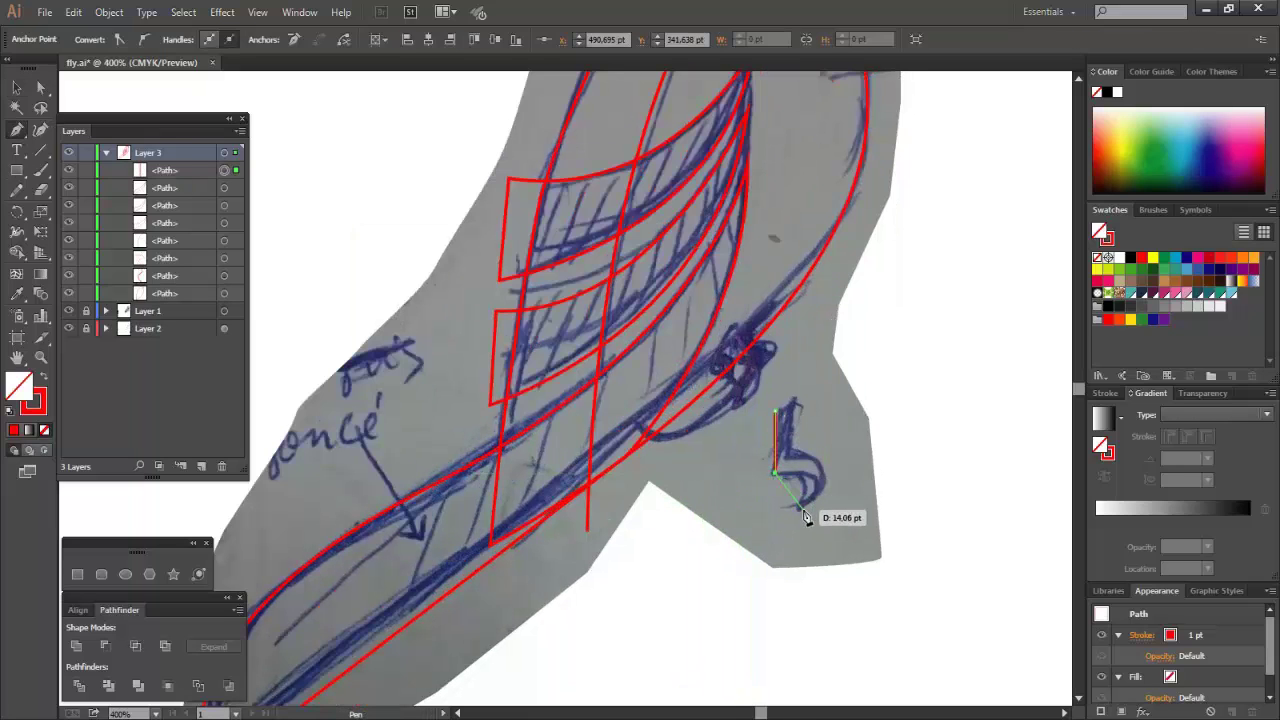
left_click_drag(773, 556, 775, 556)
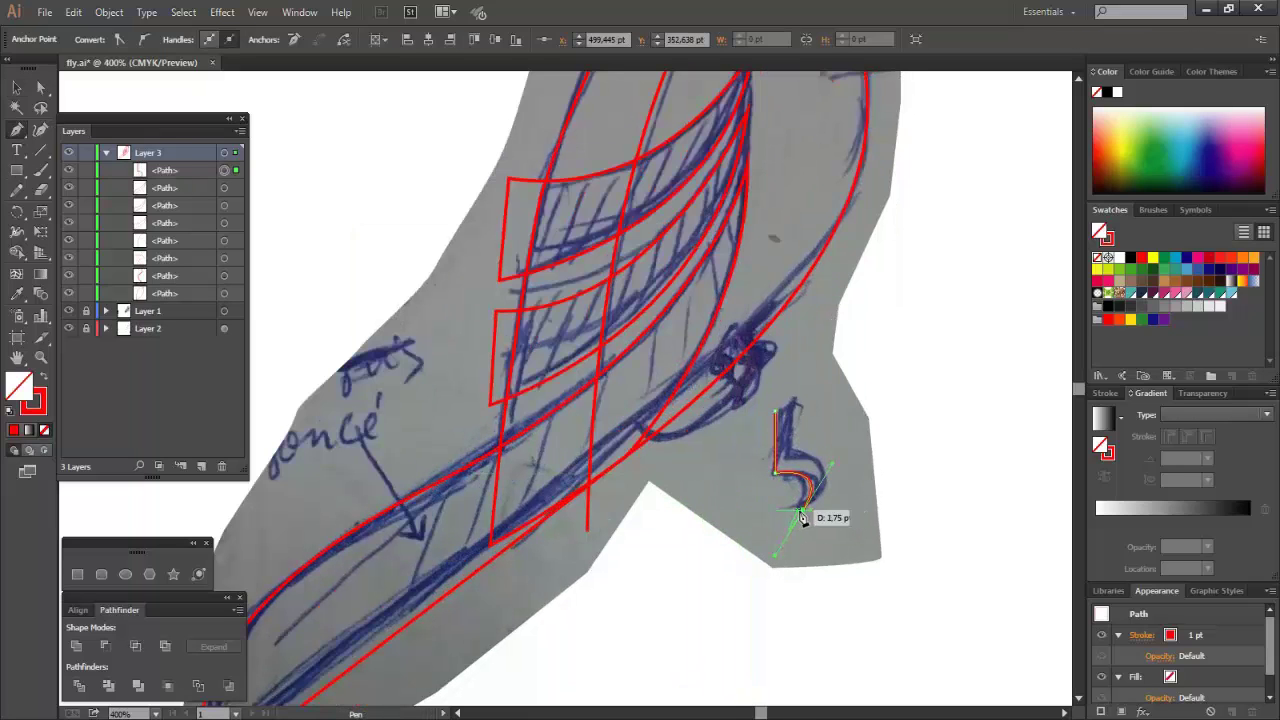
left_click_drag(793, 448, 731, 430)
left_click(793, 448)
left_click(805, 403)
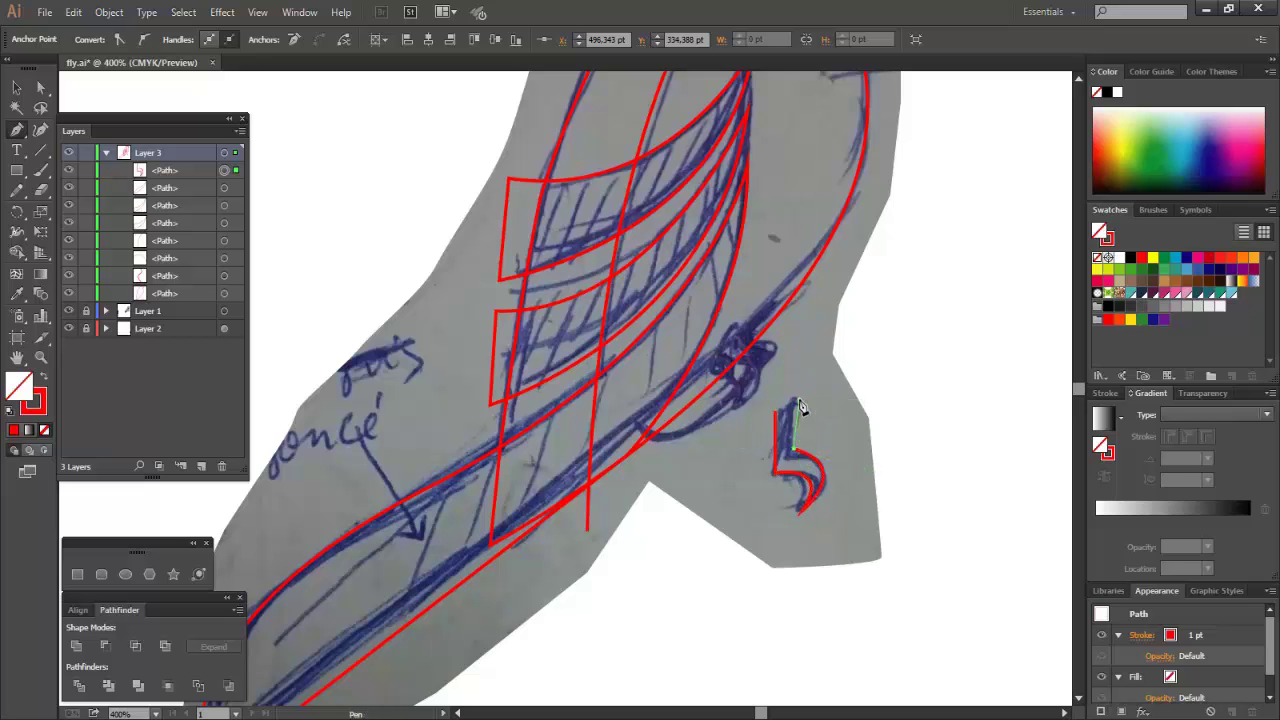
scroll(750, 465, "down", 1)
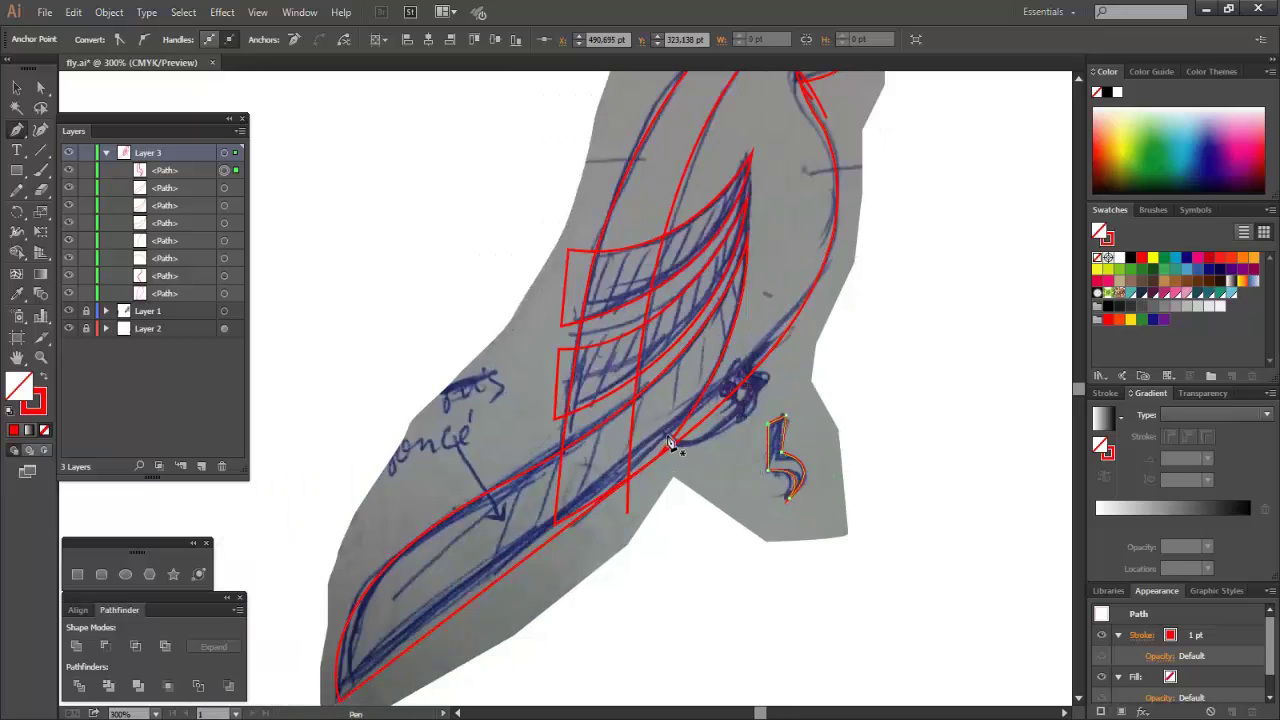
scroll(766, 485, "down", 1)
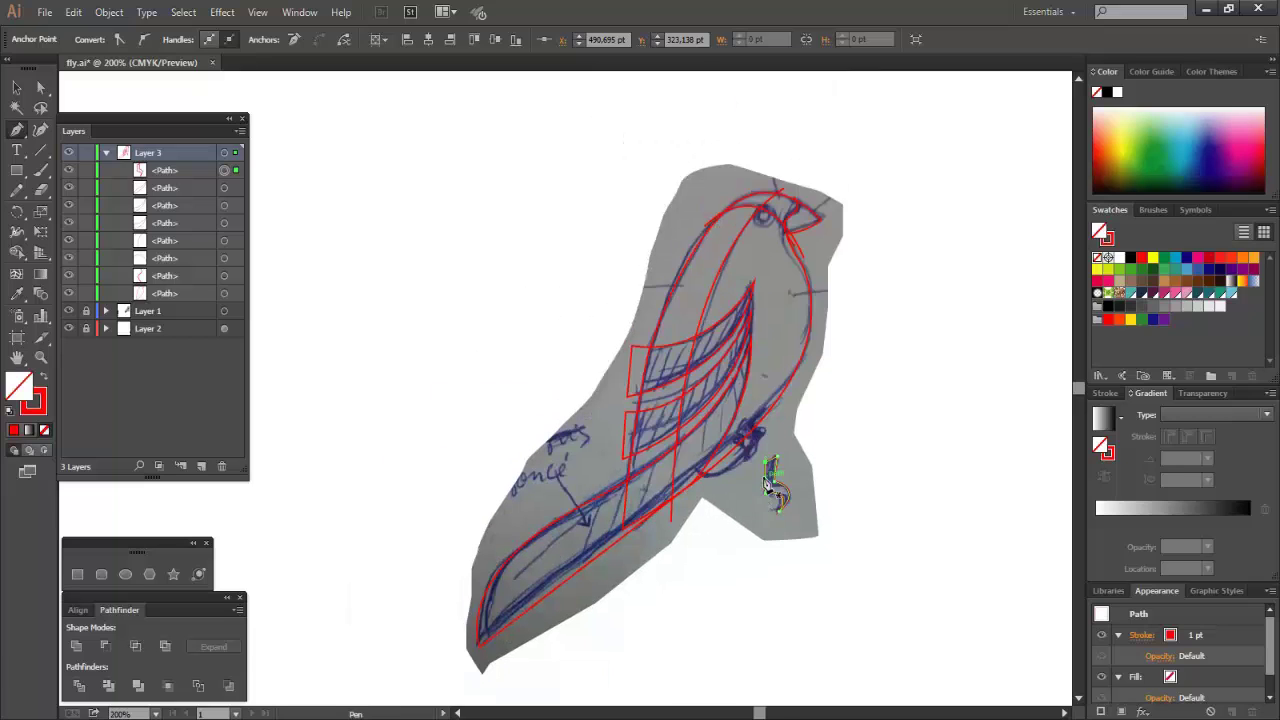
Draw the eye as two concentric circles over the sketch, about 13.7 pt and 7.3 pt in diameter
left_click(125, 574)
scroll(790, 185, "up", 3)
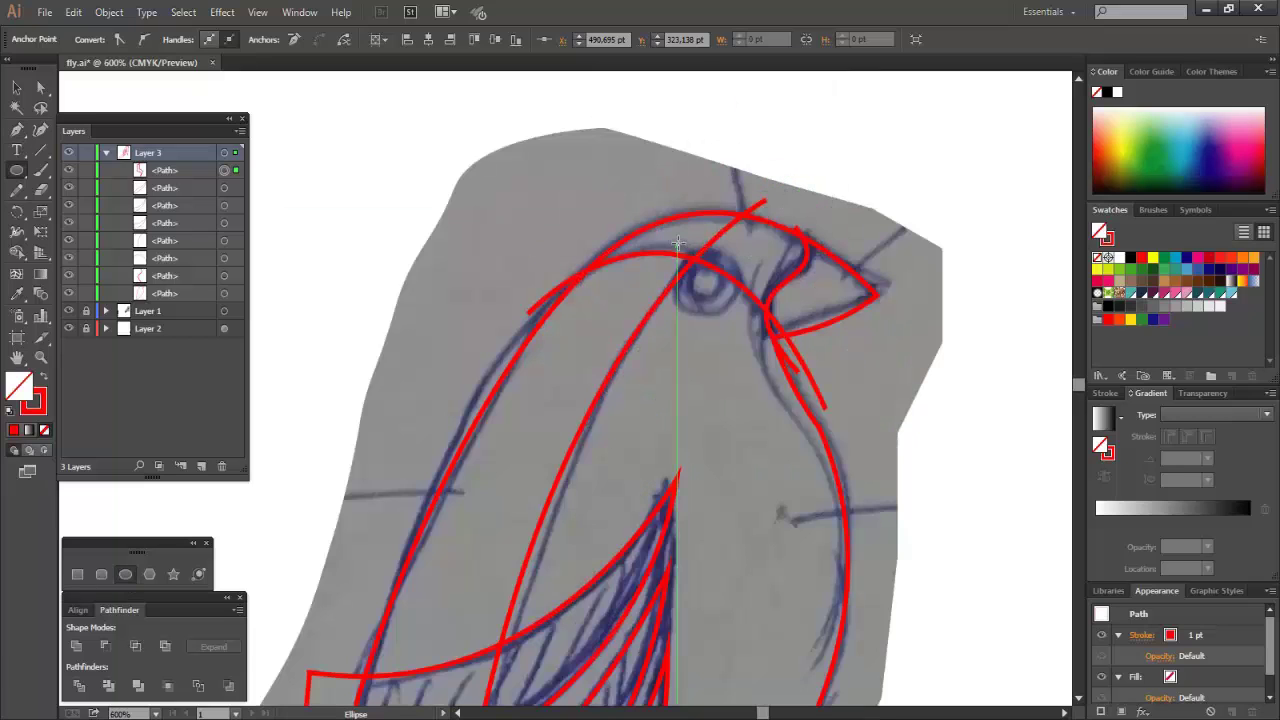
left_click_drag(678, 250, 741, 312)
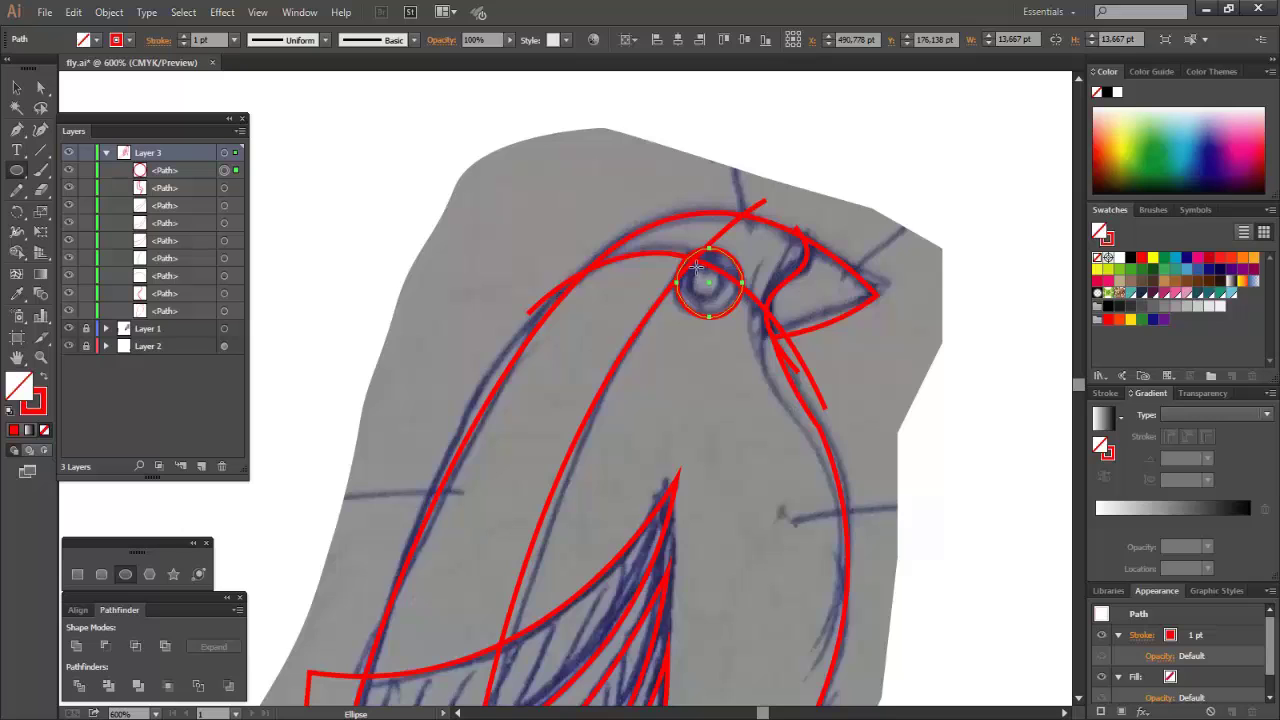
left_click_drag(697, 266, 722, 300)
scroll(720, 300, "down", 2)
scroll(713, 293, "down", 1)
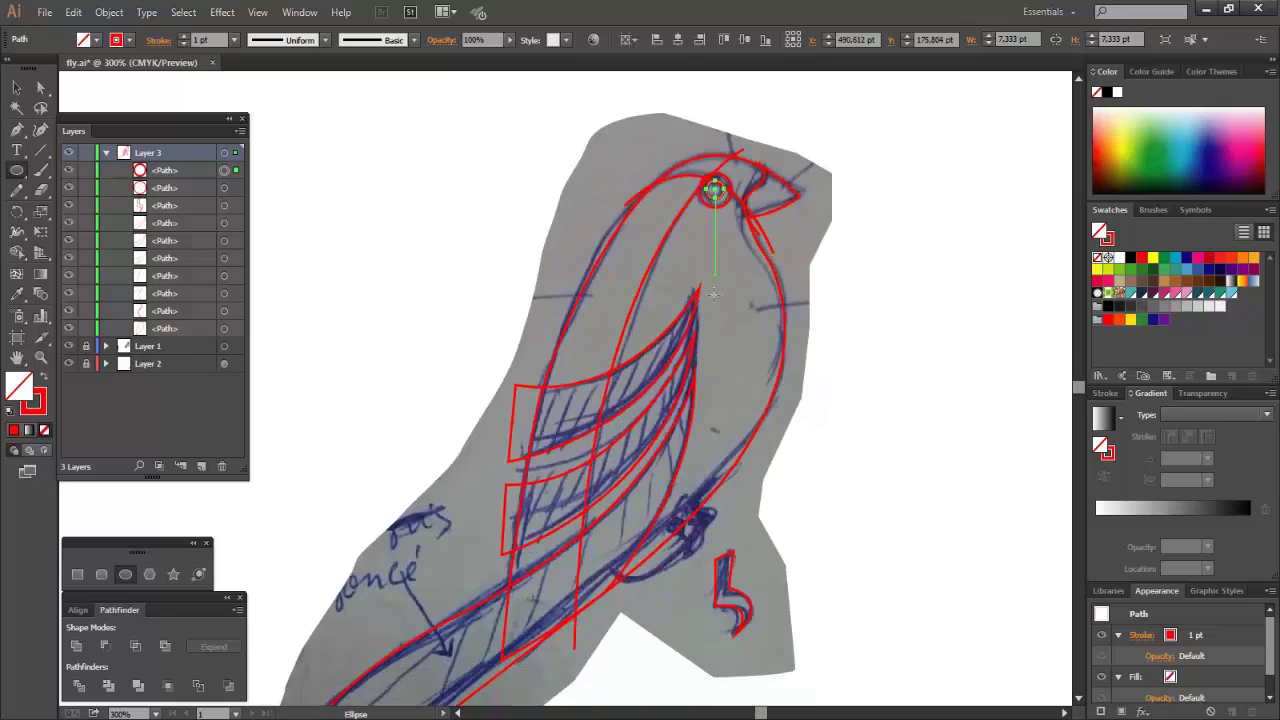
scroll(713, 293, "down", 1)
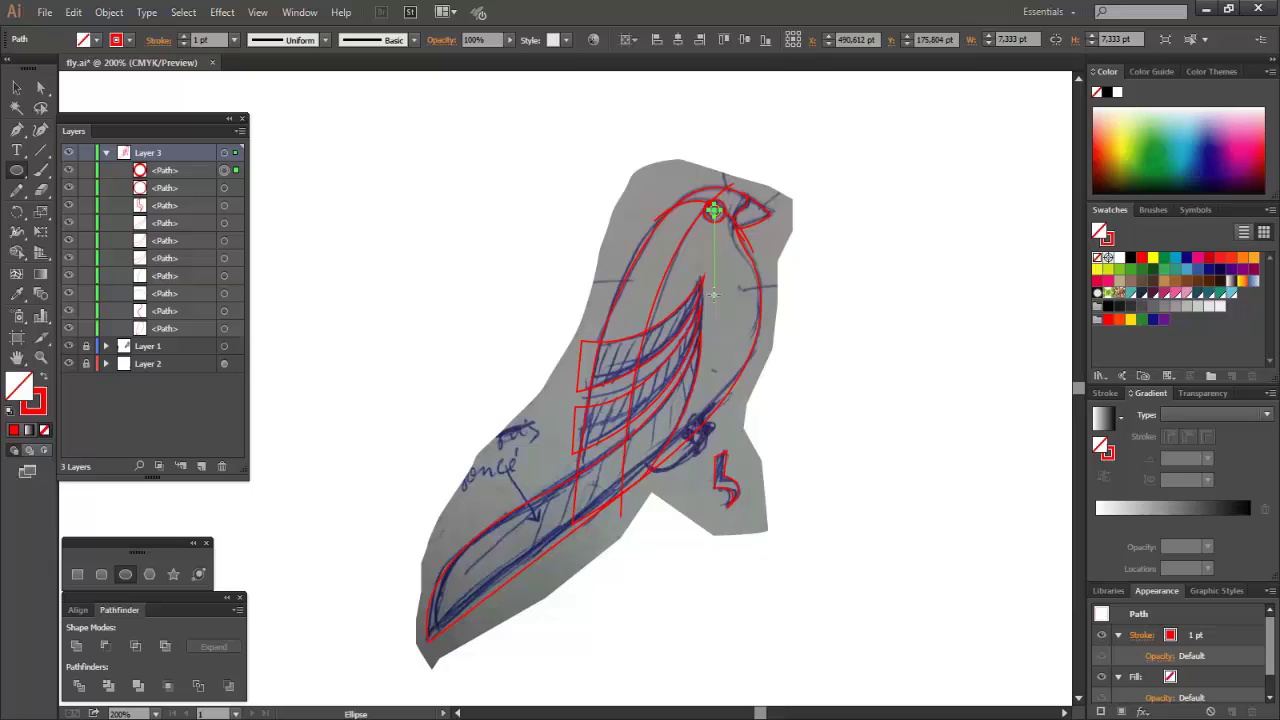
Remove the stroke from the inner head curve, the long line through the wing, and the line separating the beak
left_click(876, 308)
scroll(695, 334, "up", 1)
left_click(706, 133)
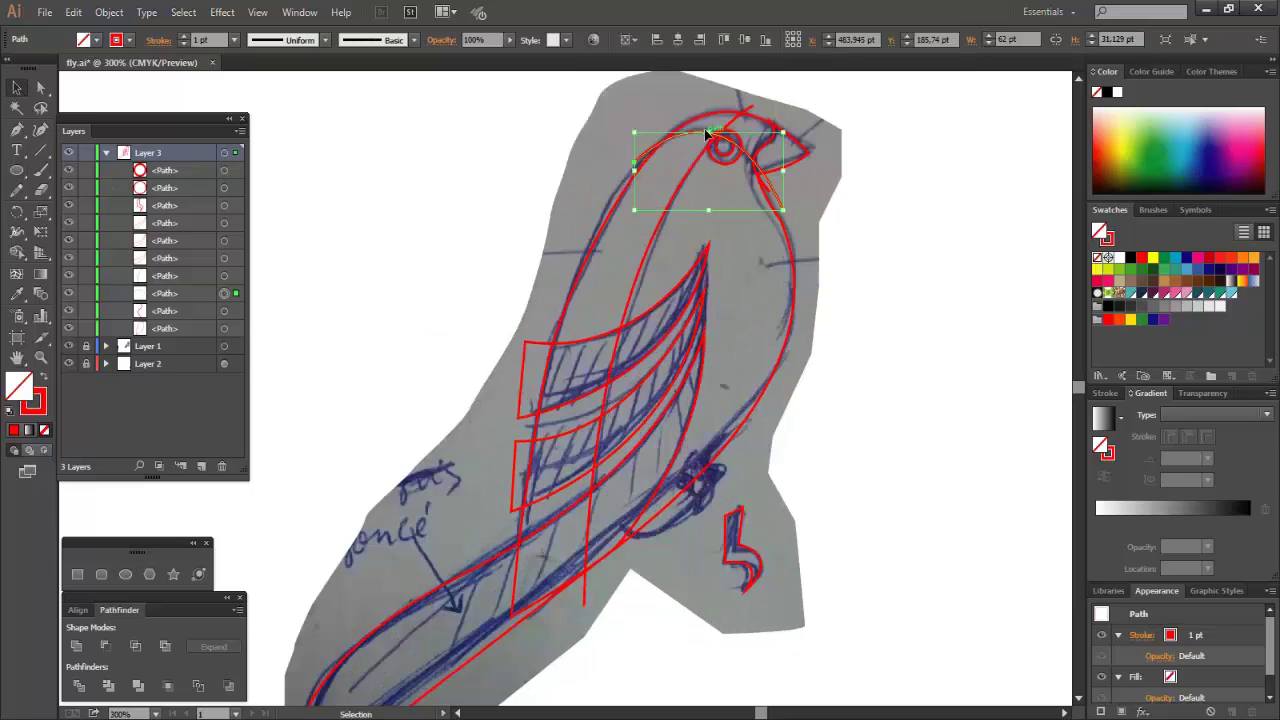
left_click(44, 430)
left_click(900, 329)
left_click(655, 246)
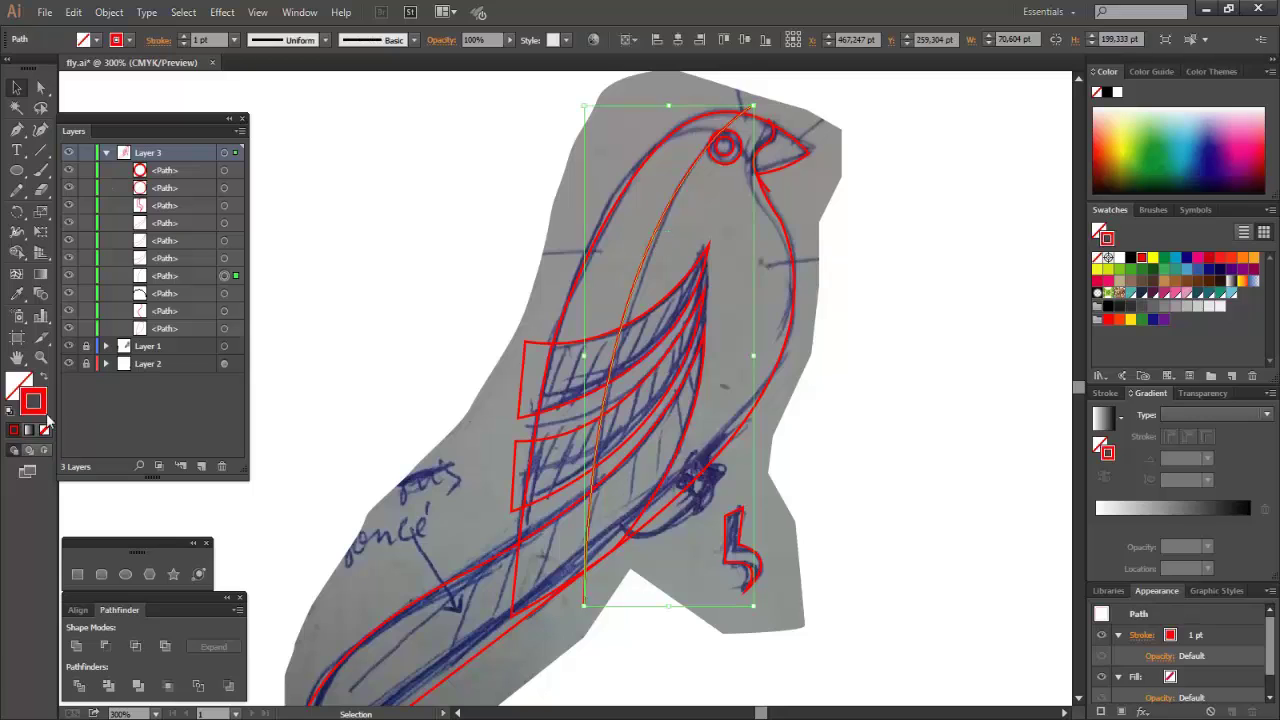
key("slash")
left_click(857, 372)
left_click(761, 143)
left_click(44, 430)
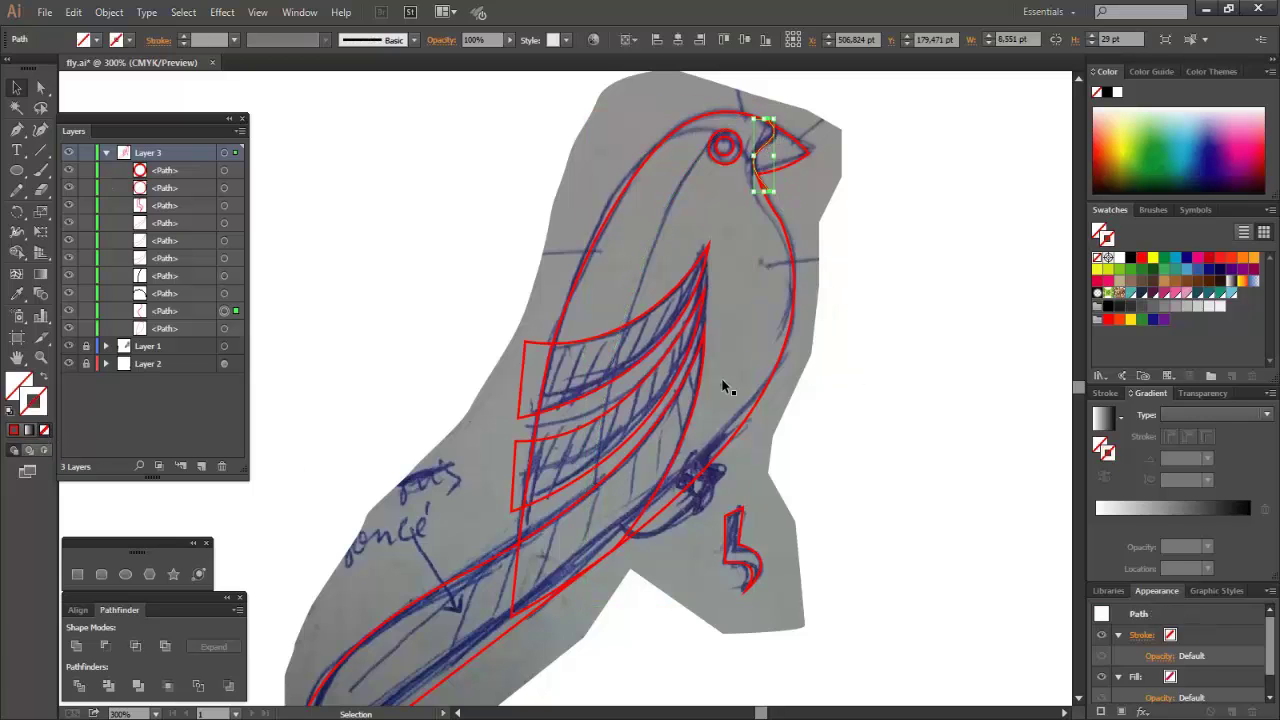
left_click(869, 339)
scroll(876, 346, "down", 1)
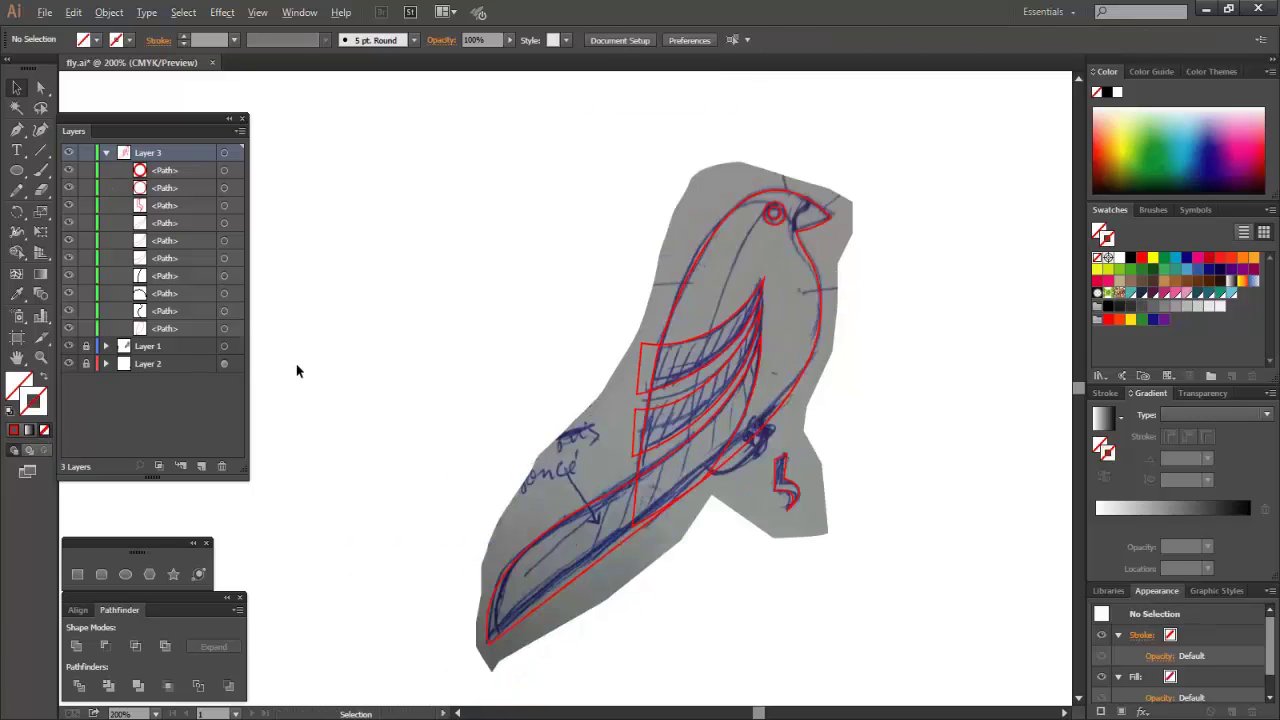
Hide the sketch on Layer 1 and move the foot up onto the bird's lower belly
left_click(68, 346)
left_click_drag(789, 476, 760, 434)
left_click(810, 470)
scroll(810, 470, "down", 1)
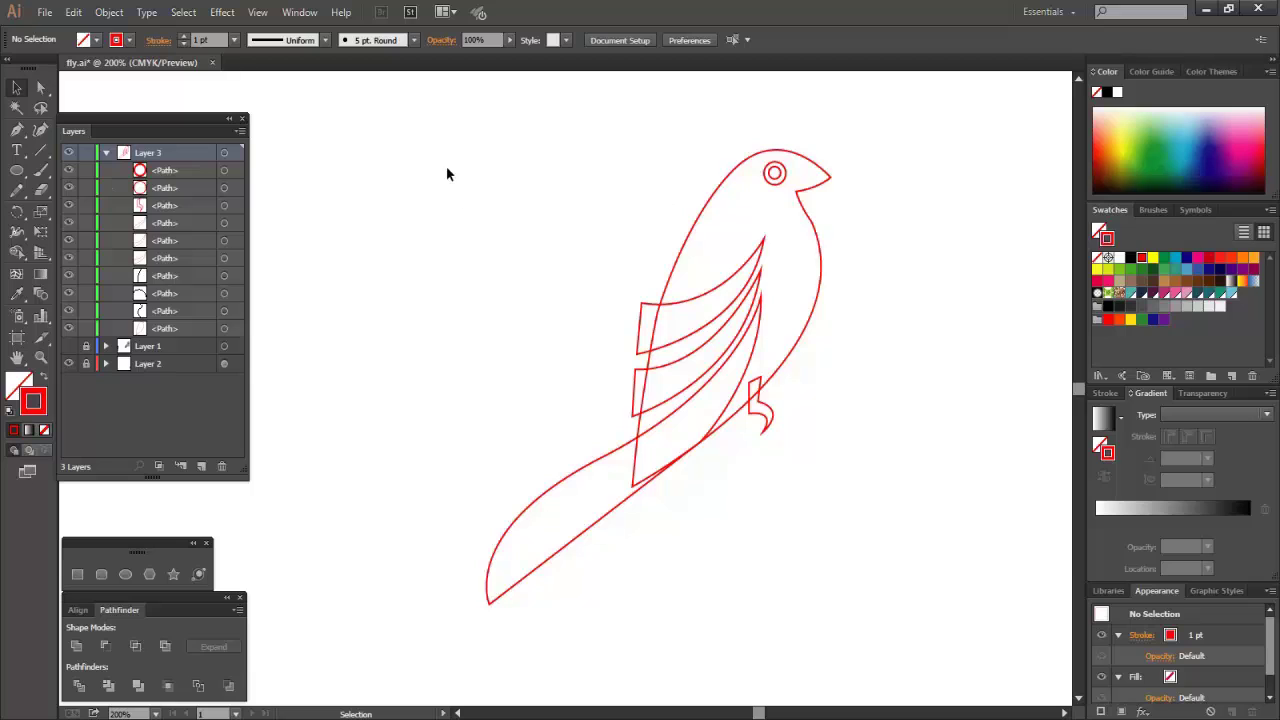
Swap fill and stroke on the bird's body and on the tail feather so both are solid red
left_click_drag(447, 175, 880, 585)
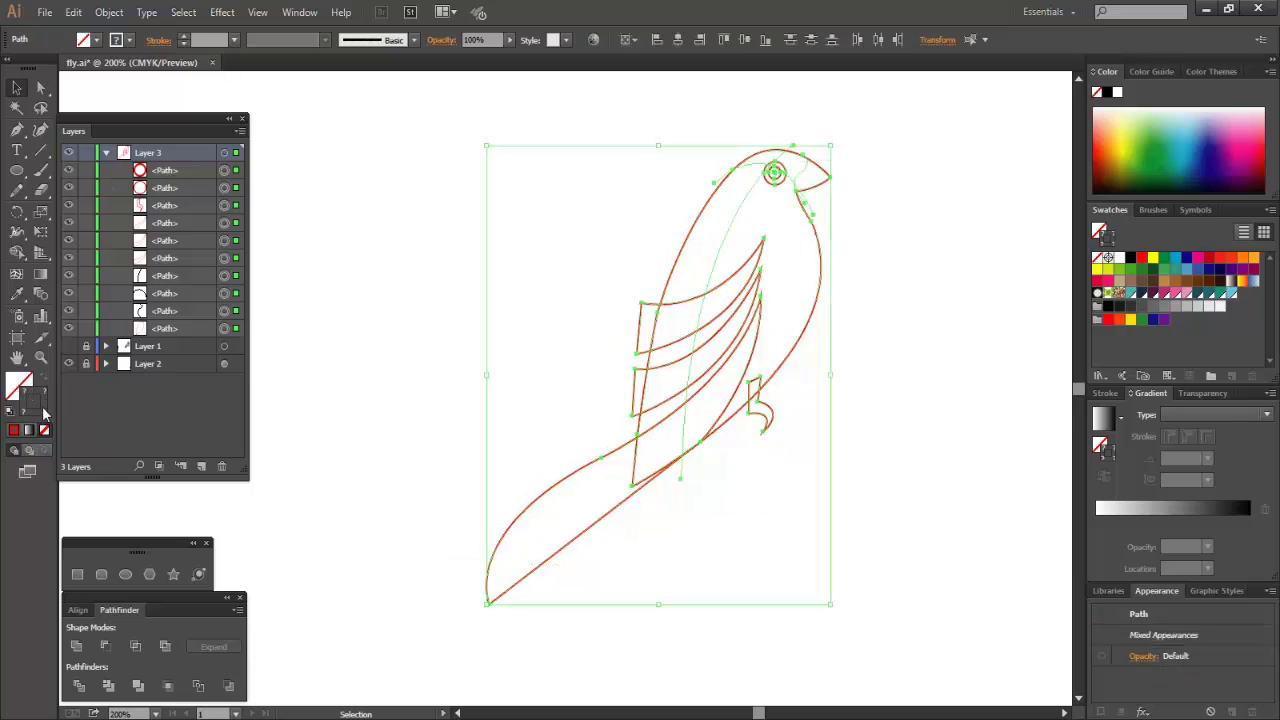
left_click(905, 367)
left_click(822, 285)
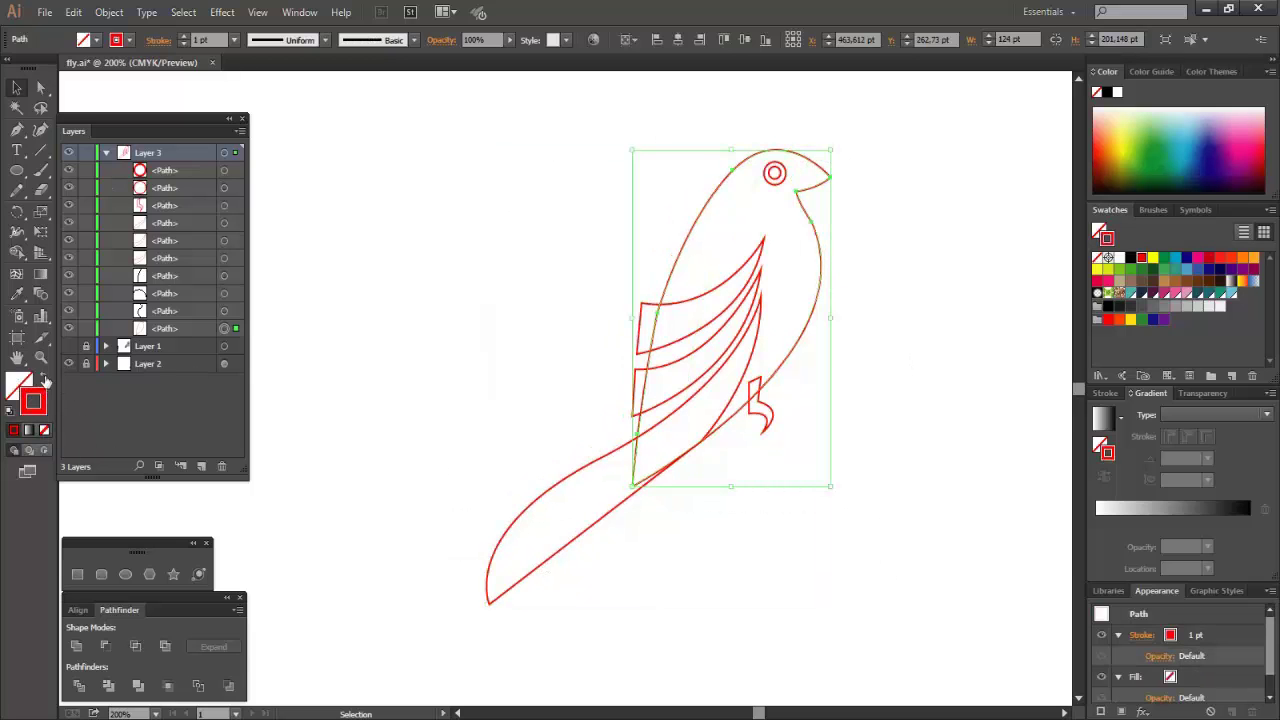
left_click(44, 377)
left_click_drag(509, 457, 545, 525)
left_click(44, 377)
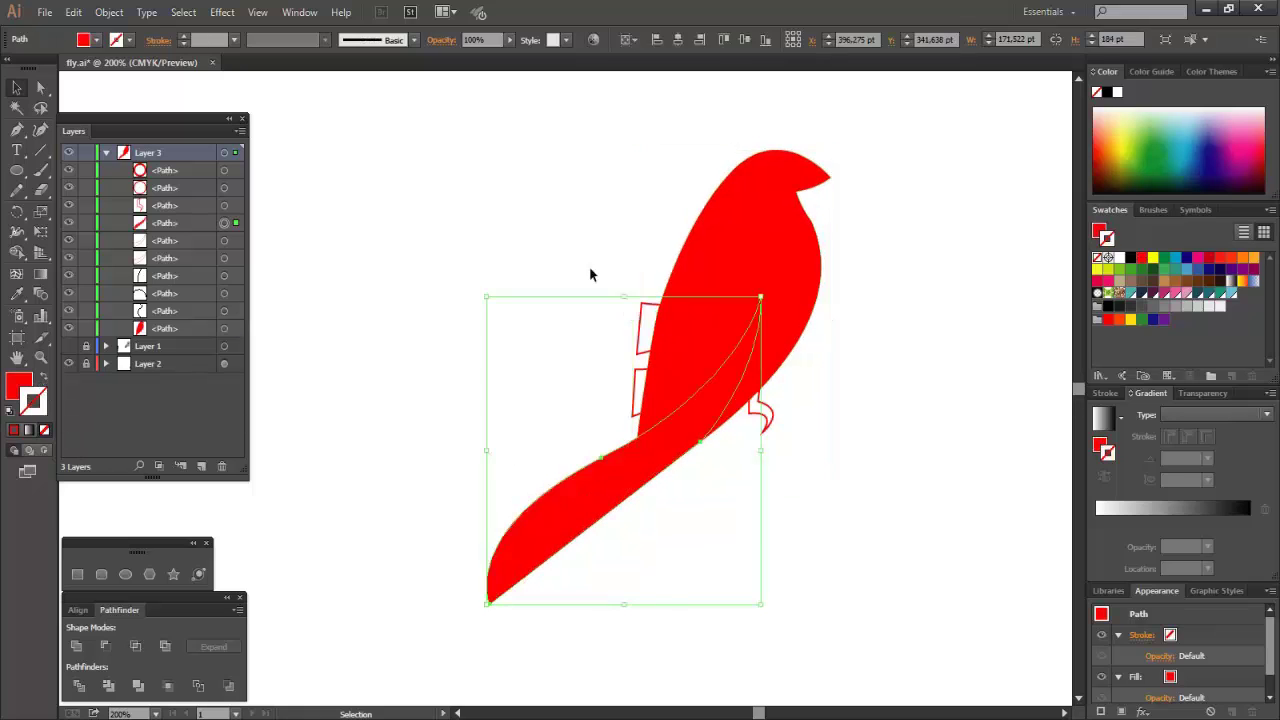
Swap fill and stroke on both wing bands and on the foot to fill them with red
left_click_drag(598, 270, 637, 408)
left_click(44, 377)
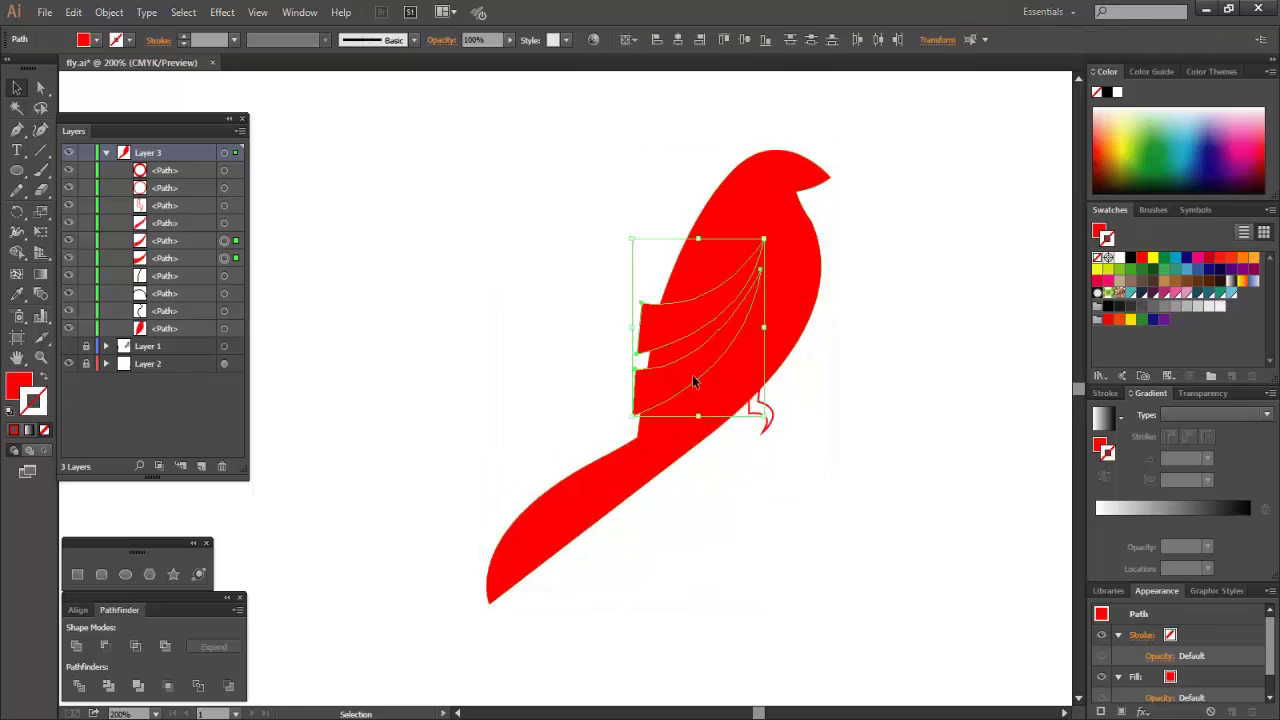
left_click(776, 410)
left_click(771, 416)
left_click(44, 377)
left_click(844, 205)
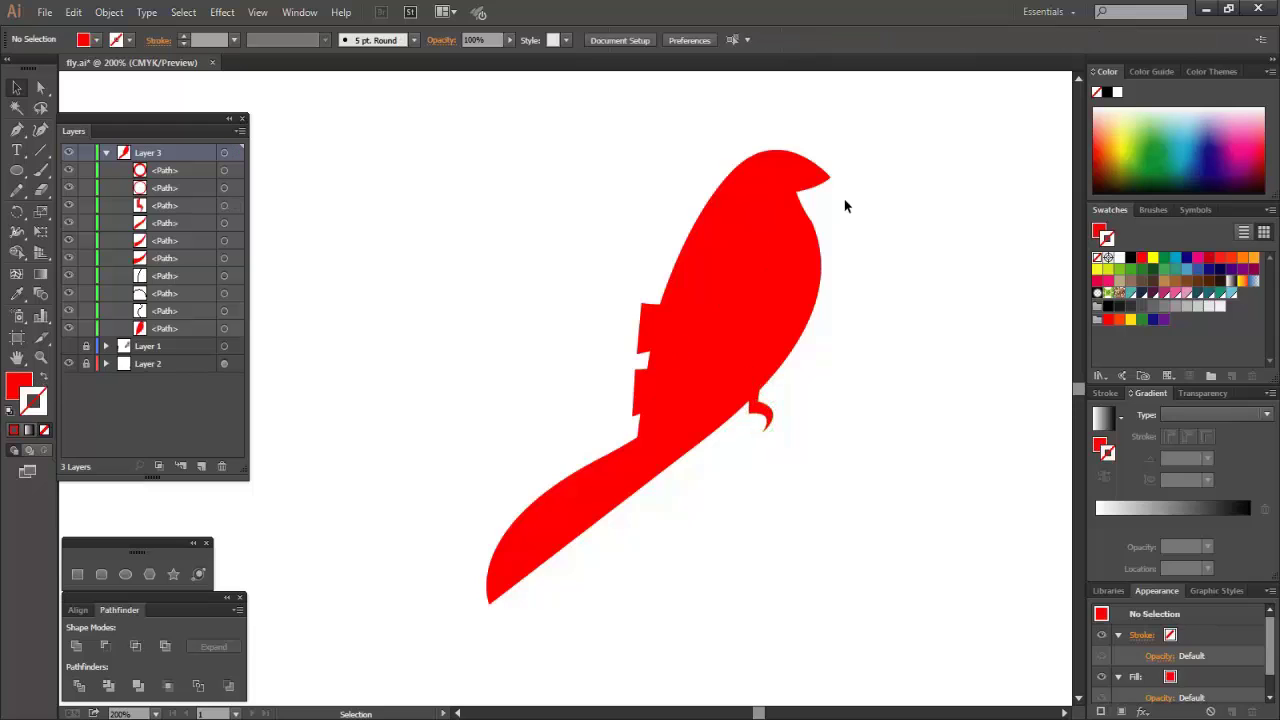
Give the inner eye circle a red fill and a light blue stroke
left_click(44, 377)
left_click(1175, 259)
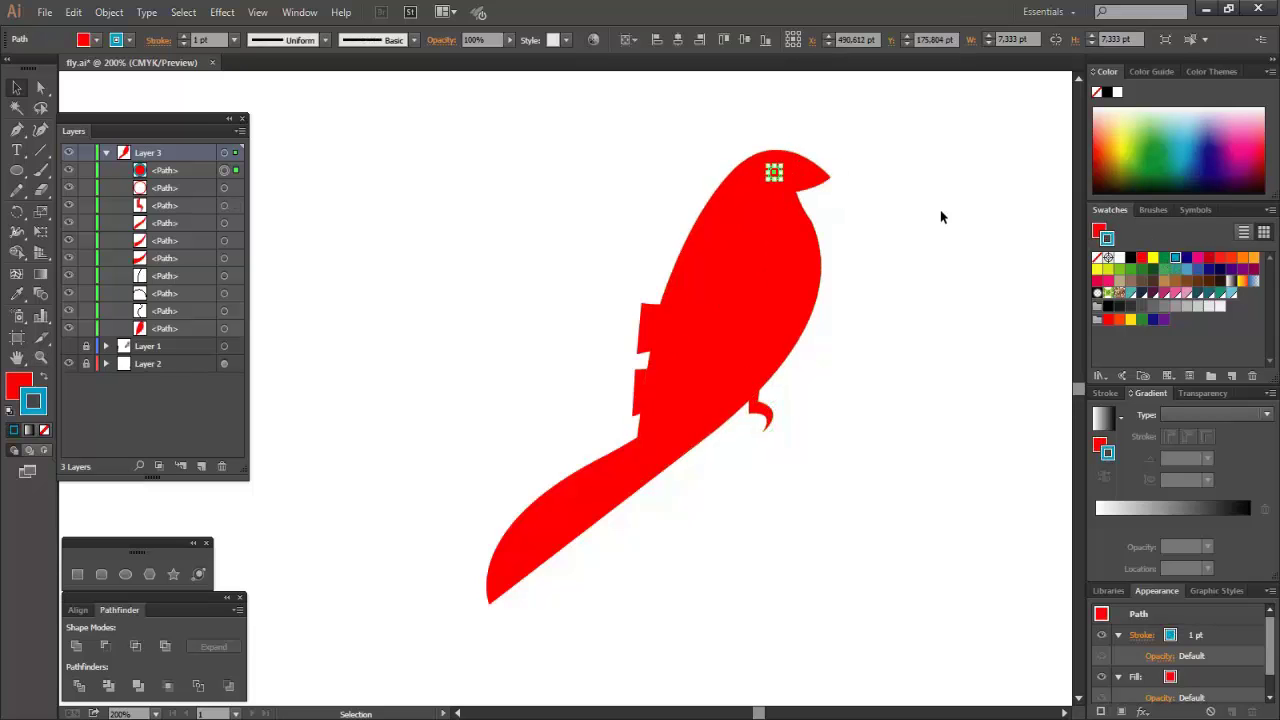
left_click(942, 214)
Fill the outer eye circle with dark green and leave it without a stroke
left_click(779, 179)
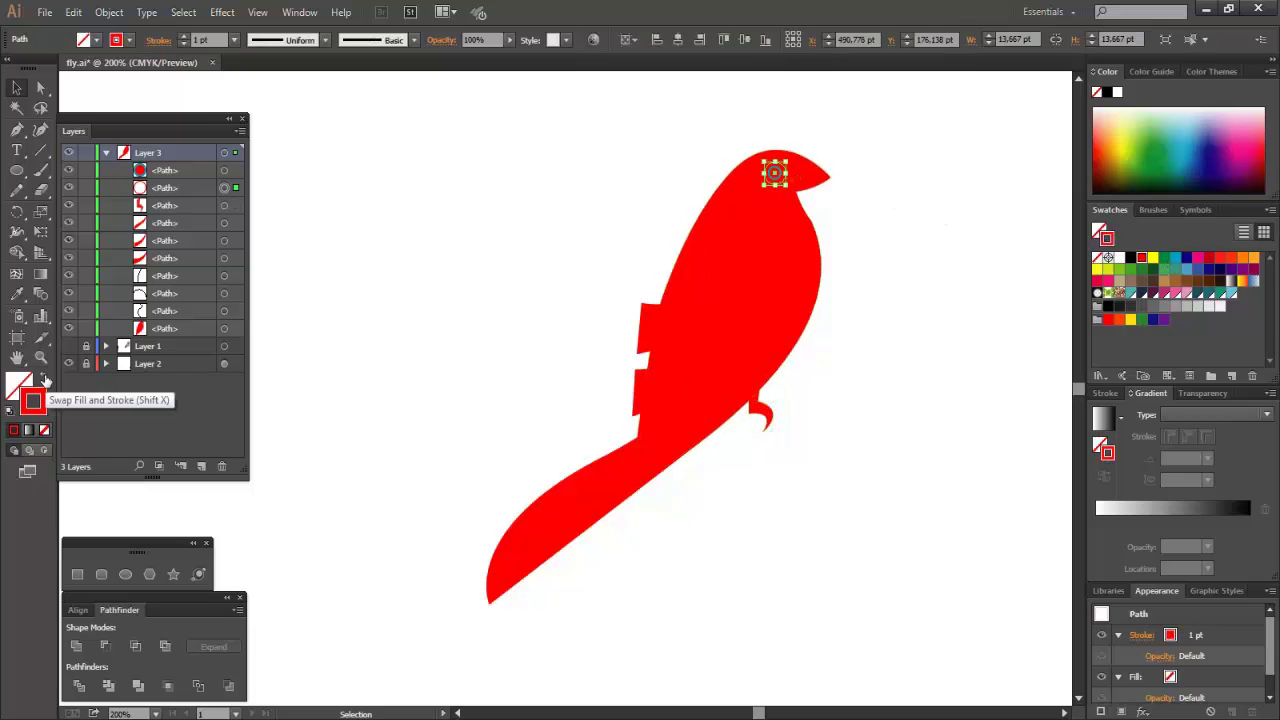
left_click(44, 377)
left_click(1236, 259)
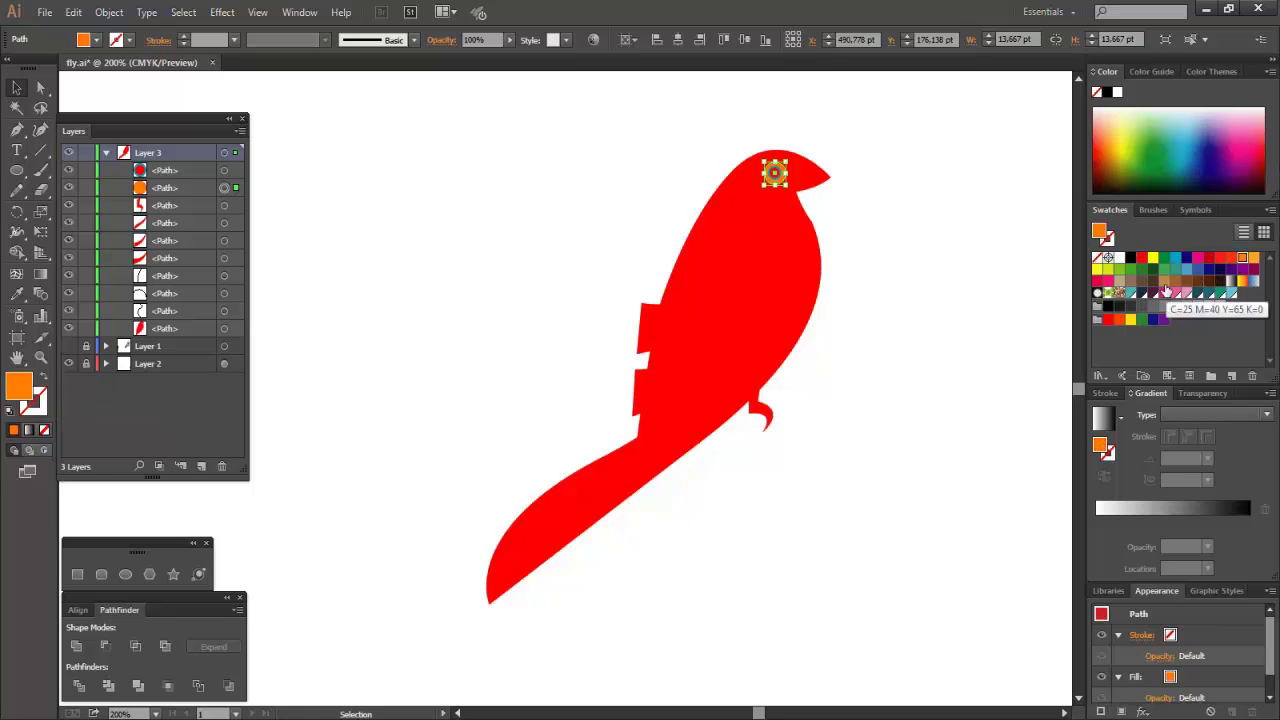
left_click(1142, 269)
key("ctrl+plus")
left_click(951, 211)
Turn the inner eye circle's light blue stroke into its fill, leaving no stroke
left_click(764, 174)
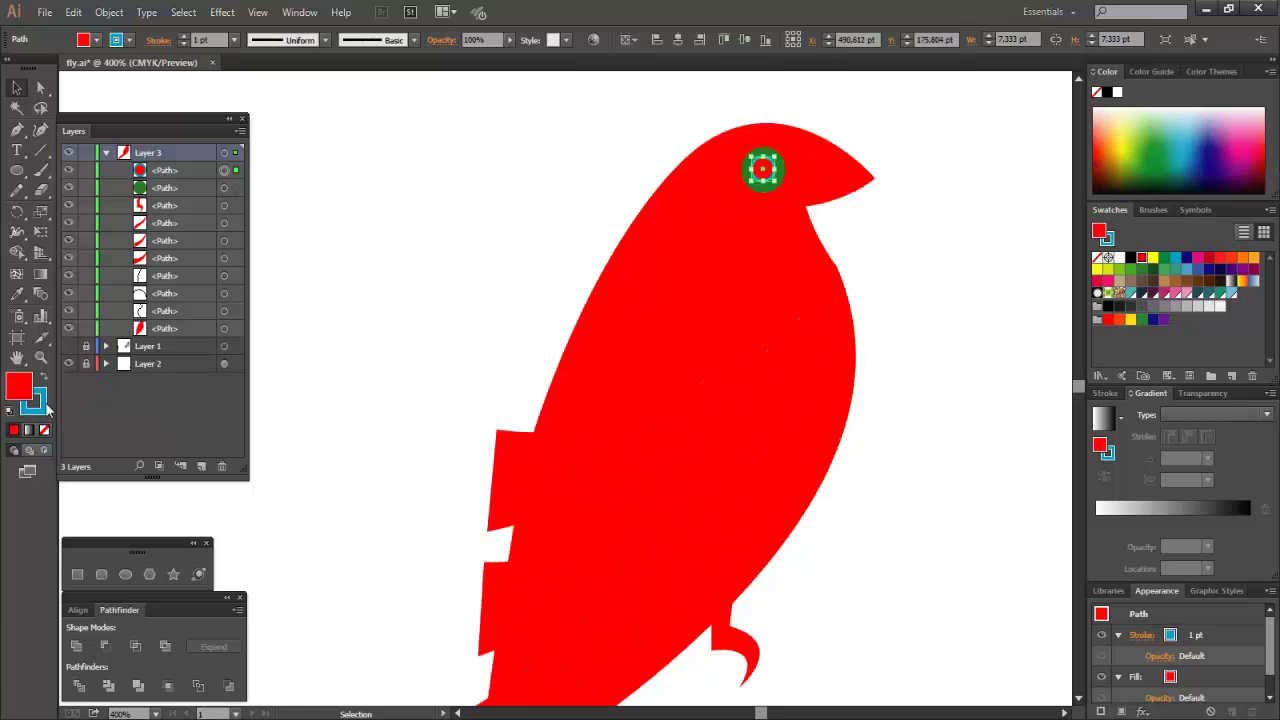
left_click(44, 379)
left_click(870, 262)
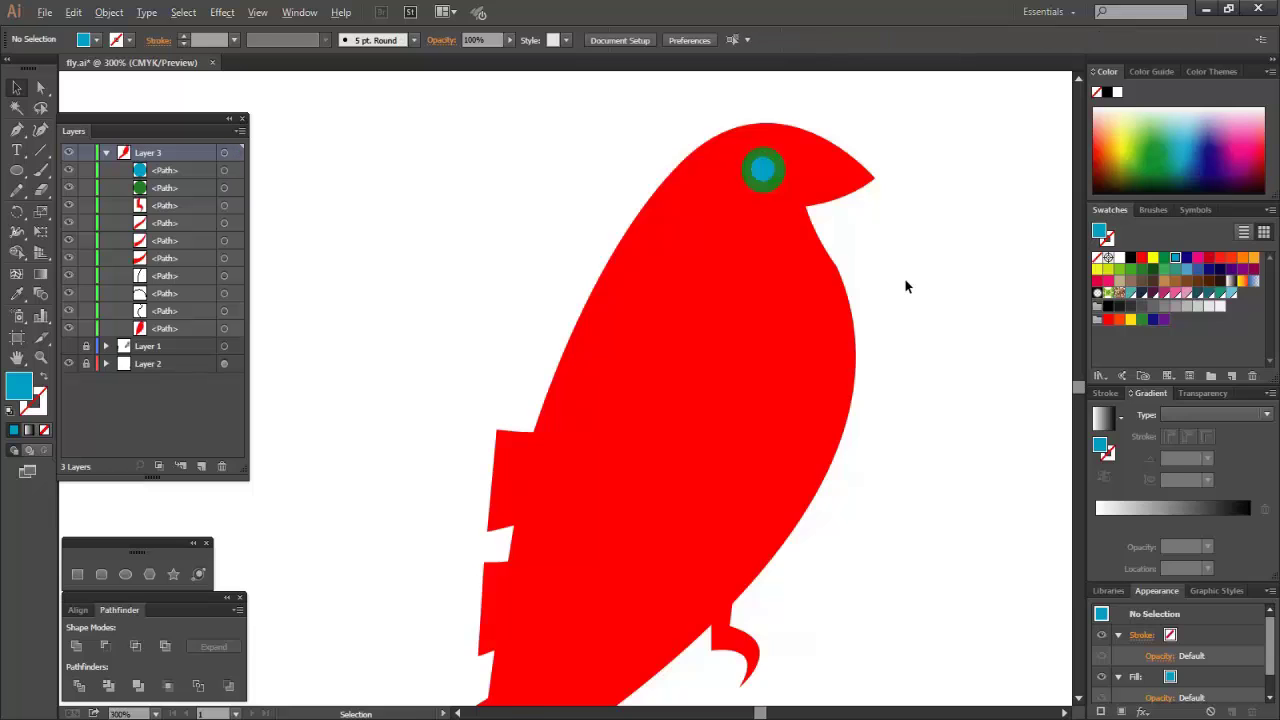
Reposition the foot slightly on the lower belly and adjust its anchor points
key("ctrl+minus")
left_click_drag(798, 517, 769, 475)
left_click(820, 515)
scroll(755, 534, "up", 2)
left_click(41, 88)
left_click(778, 510)
left_click(748, 495)
left_click(923, 533)
scroll(923, 530, "down", 2)
Fill the upper wing band with yellow and the lower wing band with light green
left_click(17, 88)
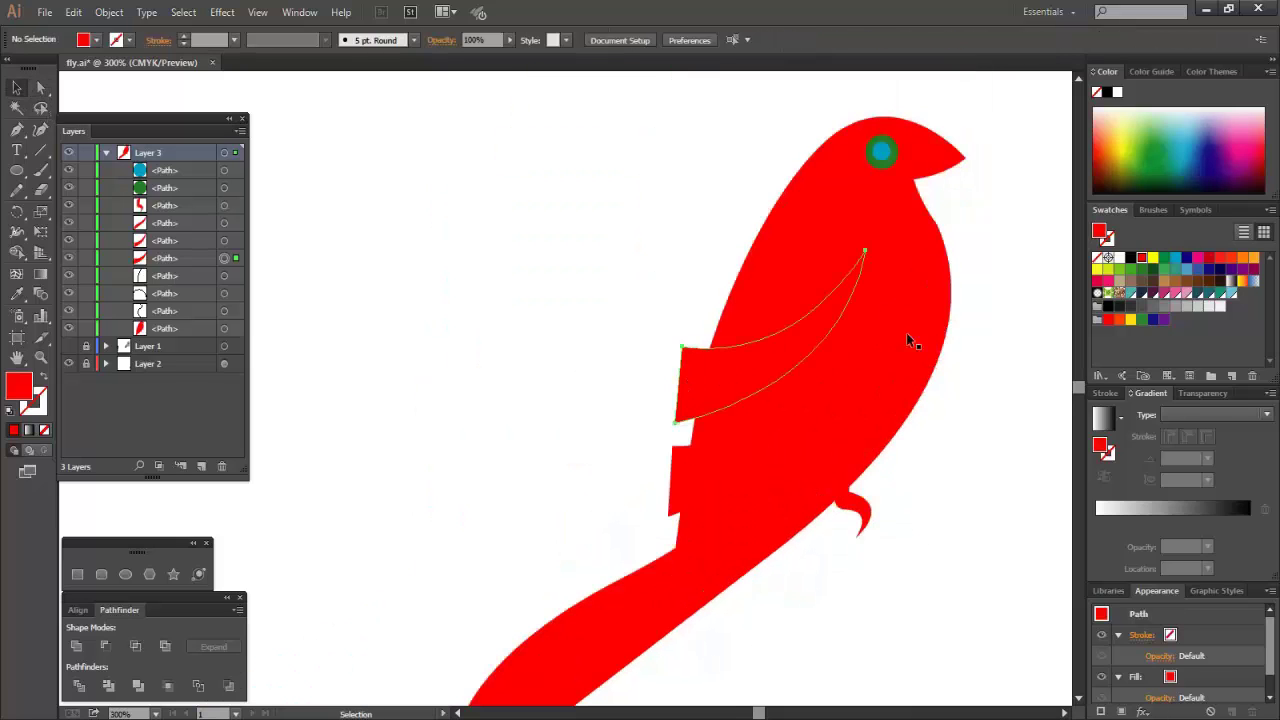
left_click(1153, 259)
left_click(590, 415)
left_click(682, 482)
left_click(1119, 270)
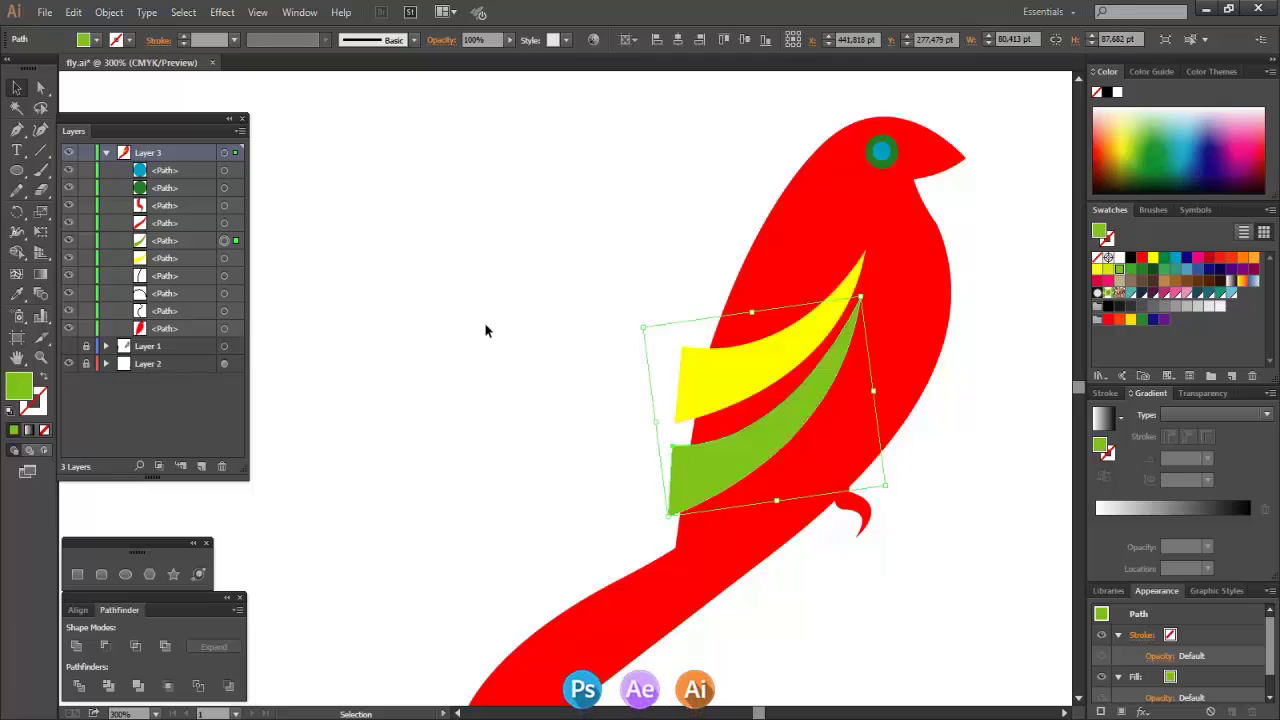
left_click(486, 331)
scroll(902, 281, "down", 2)
scroll(968, 434, "up", 1)
scroll(968, 434, "up", 1)
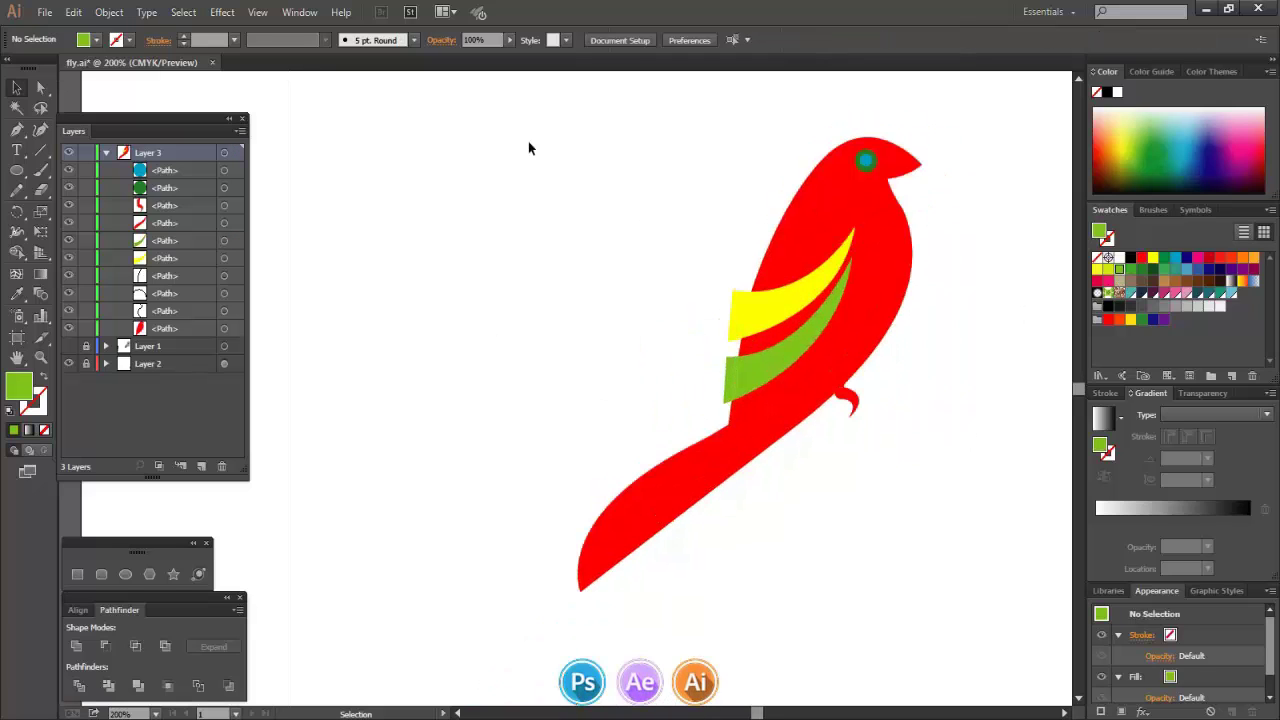
Select the whole bird and use Shape Builder to fill the beak and the top of the head with navy blue
left_click_drag(577, 105, 966, 558)
key("shift+m")
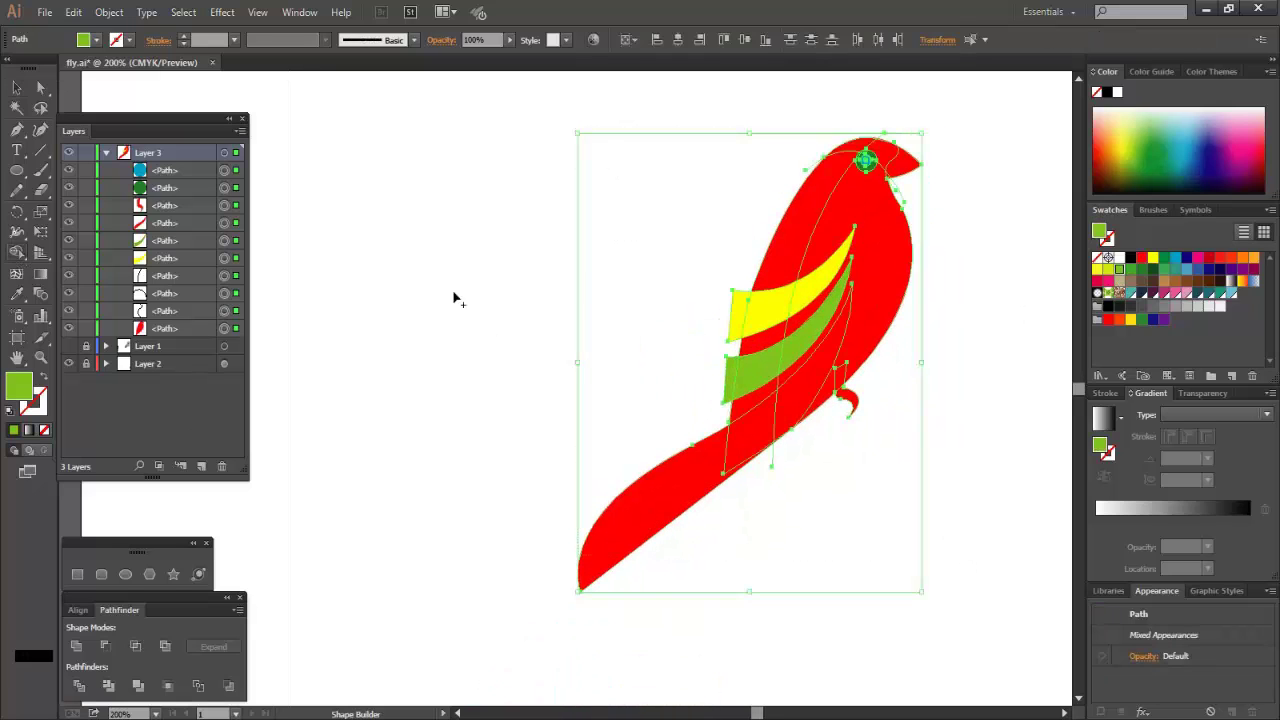
left_click(1186, 260)
scroll(948, 186, "up", 5)
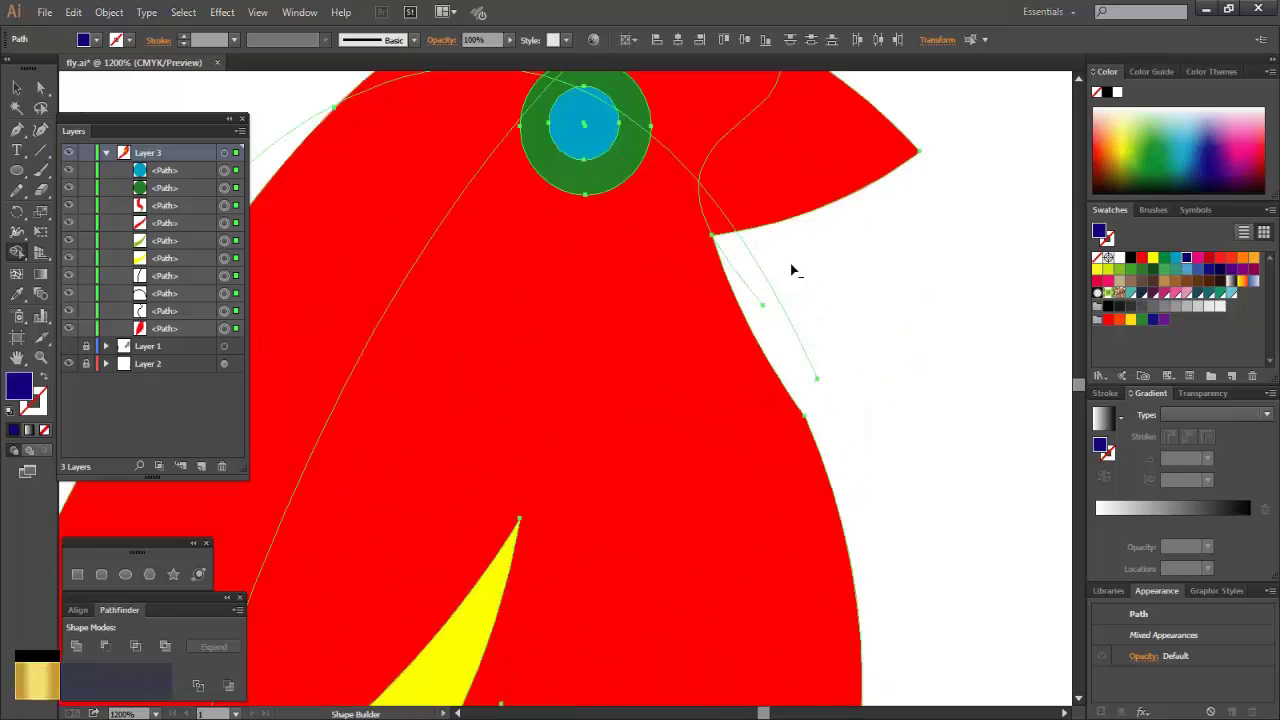
scroll(737, 271, "up", 2)
left_click(766, 271)
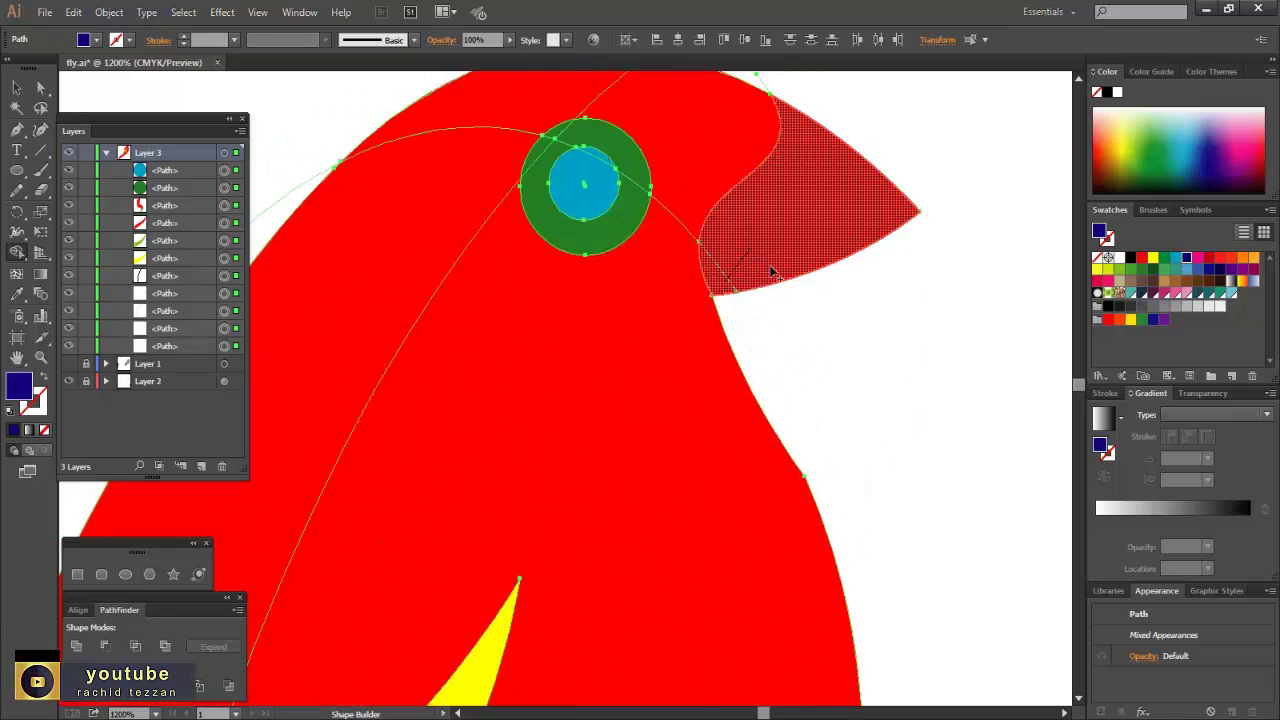
scroll(929, 277, "up", 2)
left_click_drag(673, 192, 398, 195)
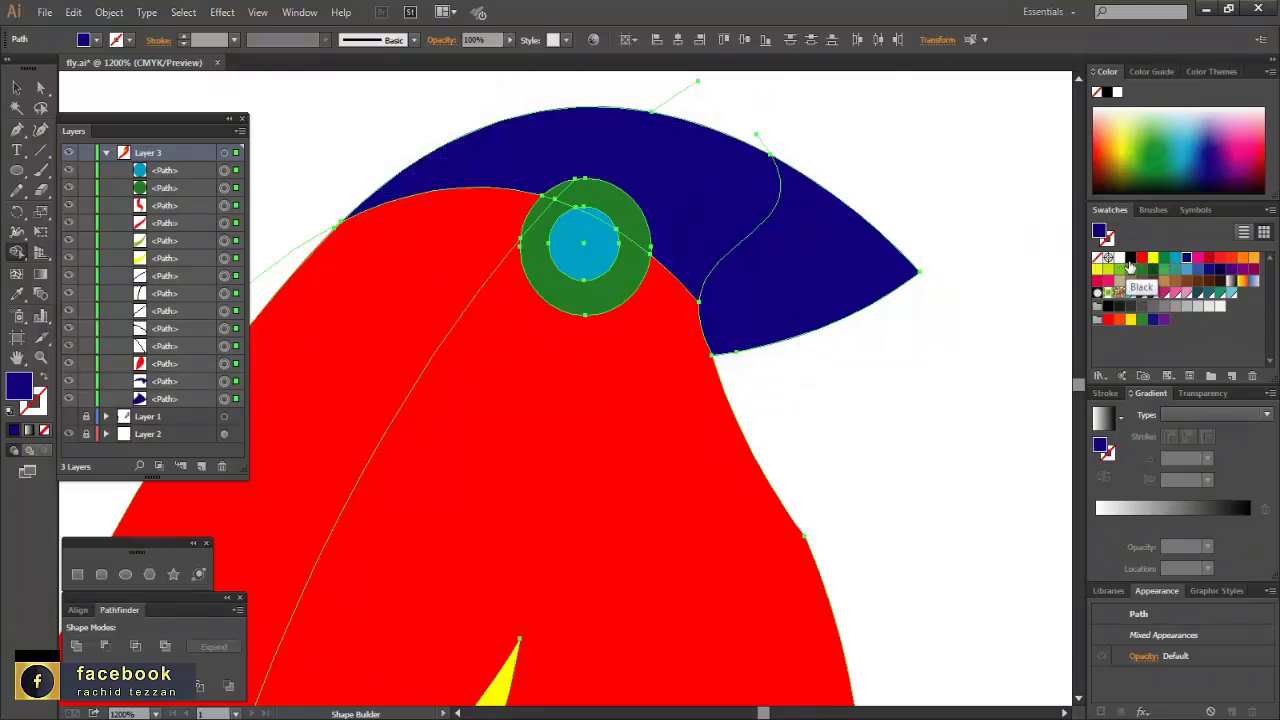
Fill the outer eye ring with black and the inner eye circle with yellow using Shape Builder
left_click(1130, 262)
left_click(556, 206)
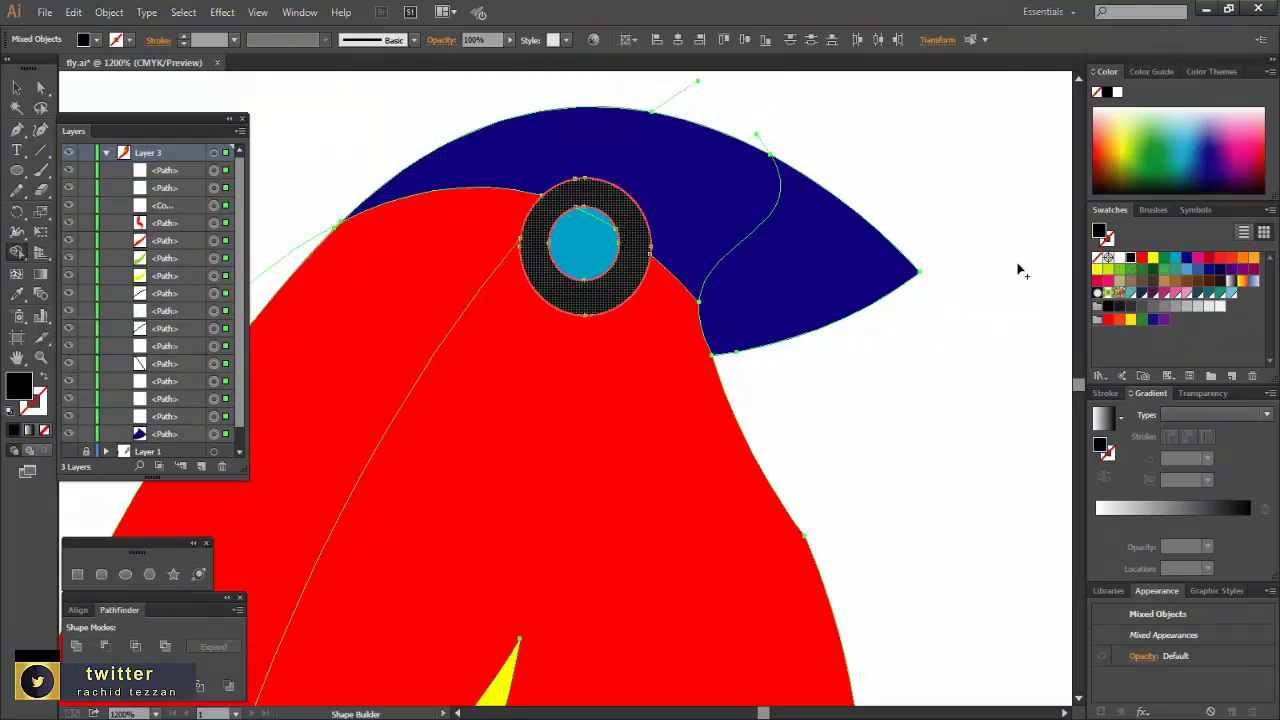
left_click(1153, 257)
left_click(584, 243)
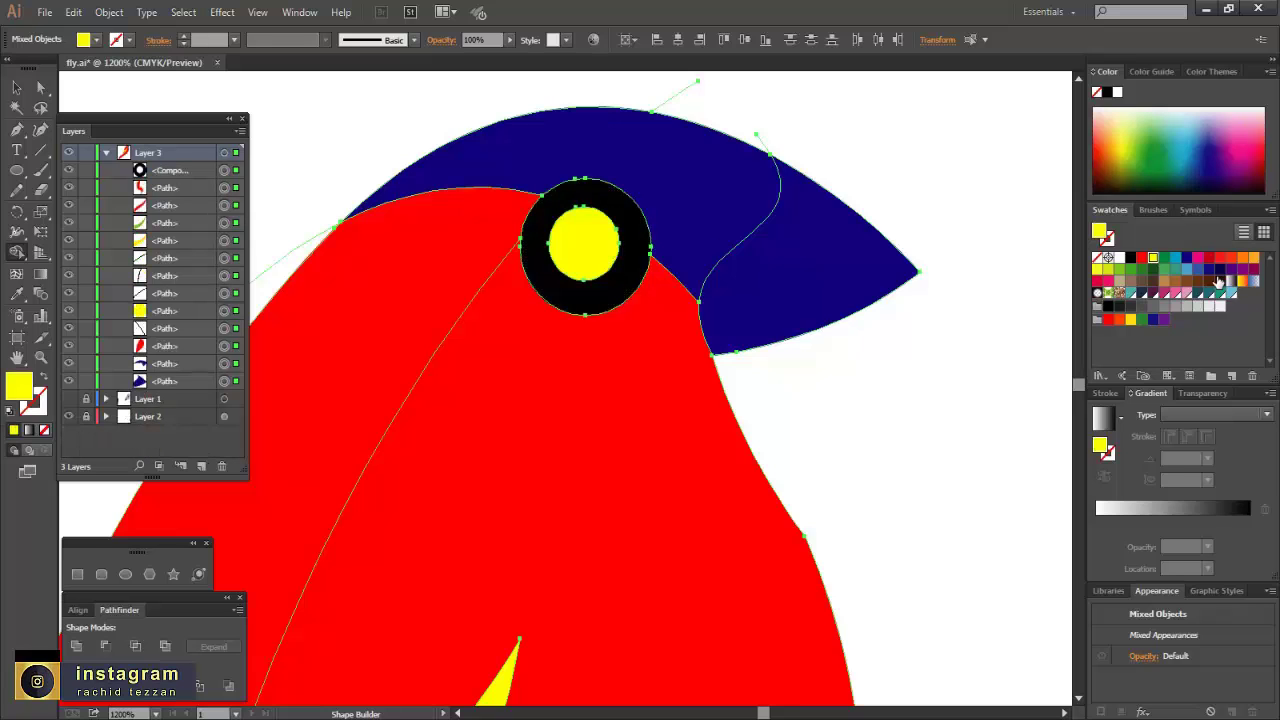
Fill the beak with brown, keeping it separate from the top of the head
left_click(1220, 258)
left_click(853, 270)
left_click(1210, 269)
left_click(1175, 281)
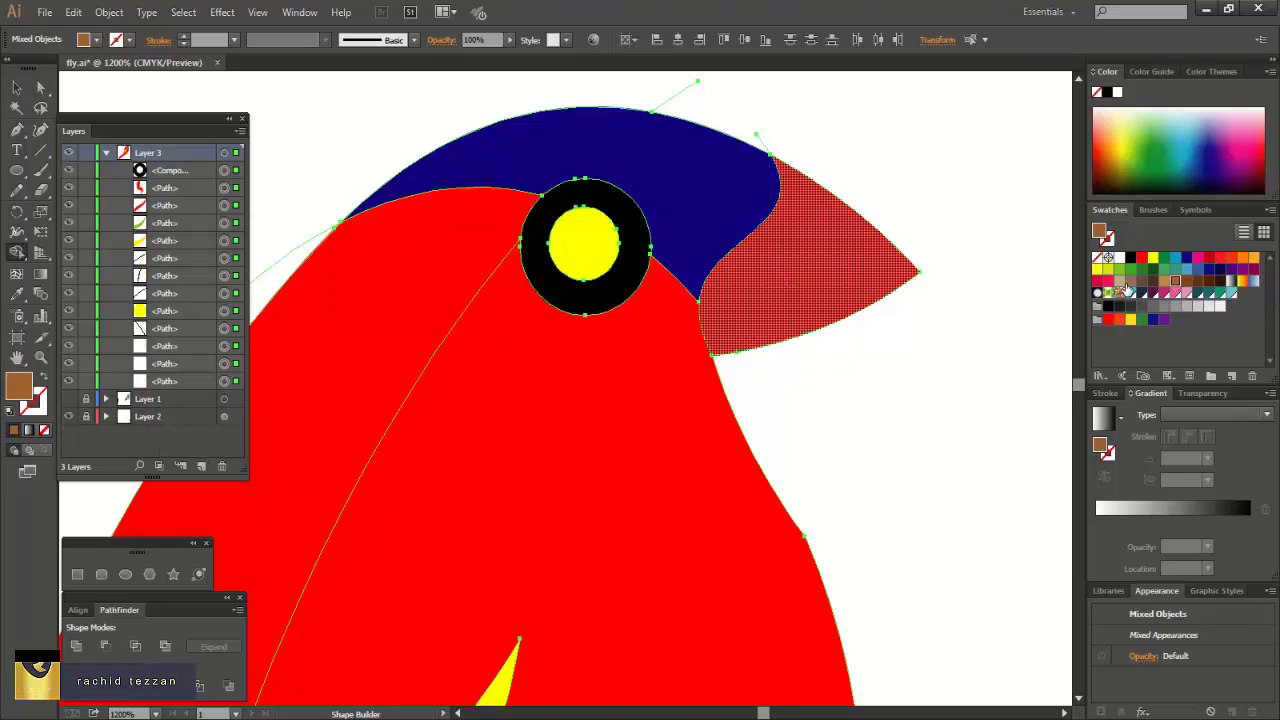
left_click(830, 280)
Merge each wing band into a single greyish-brown shape and trim off the ends that stick out past the bird's back
scroll(628, 485, "down", 4)
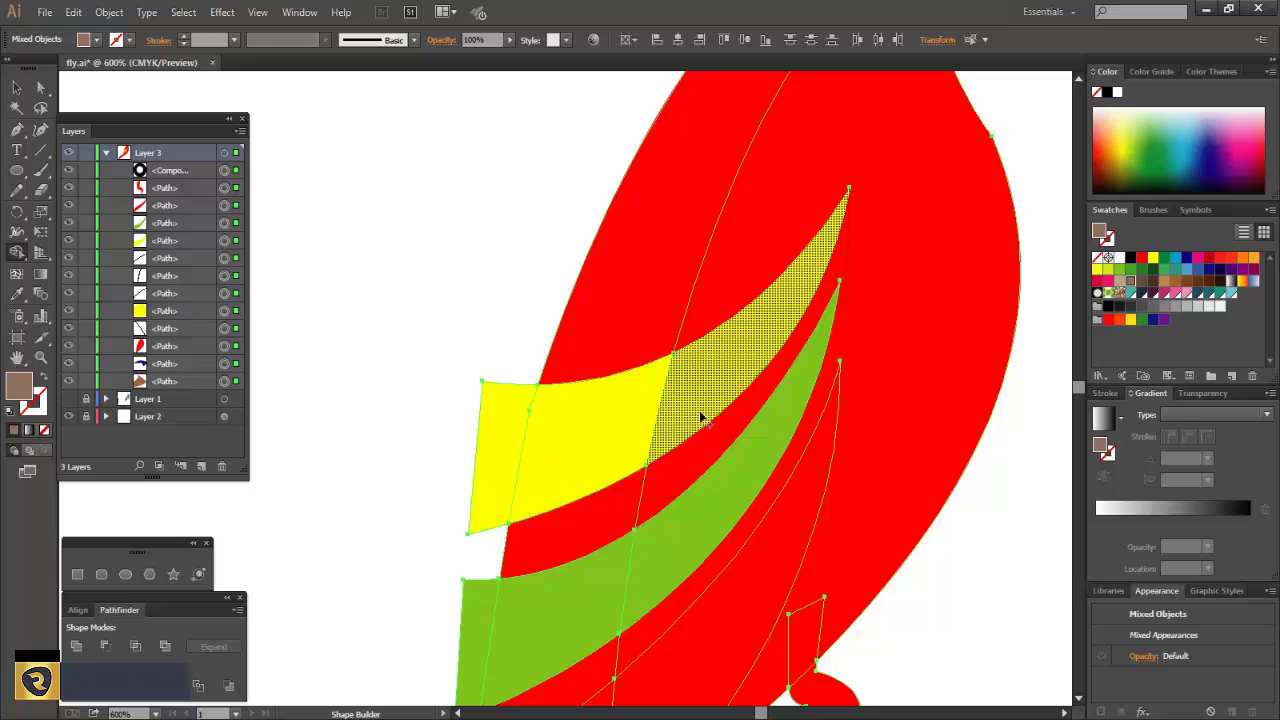
left_click_drag(703, 420, 622, 448)
left_click(508, 397, "alt")
scroll(735, 435, "down", 2)
mouse_move(660, 508)
left_mouse_down()
mouse_move(615, 524)
mouse_move(478, 515)
left_mouse_up()
Fill the back strip and the outer areas between and below the wing bands with light blue
left_click(645, 240)
left_click(574, 474)
scroll(562, 530, "down", 2)
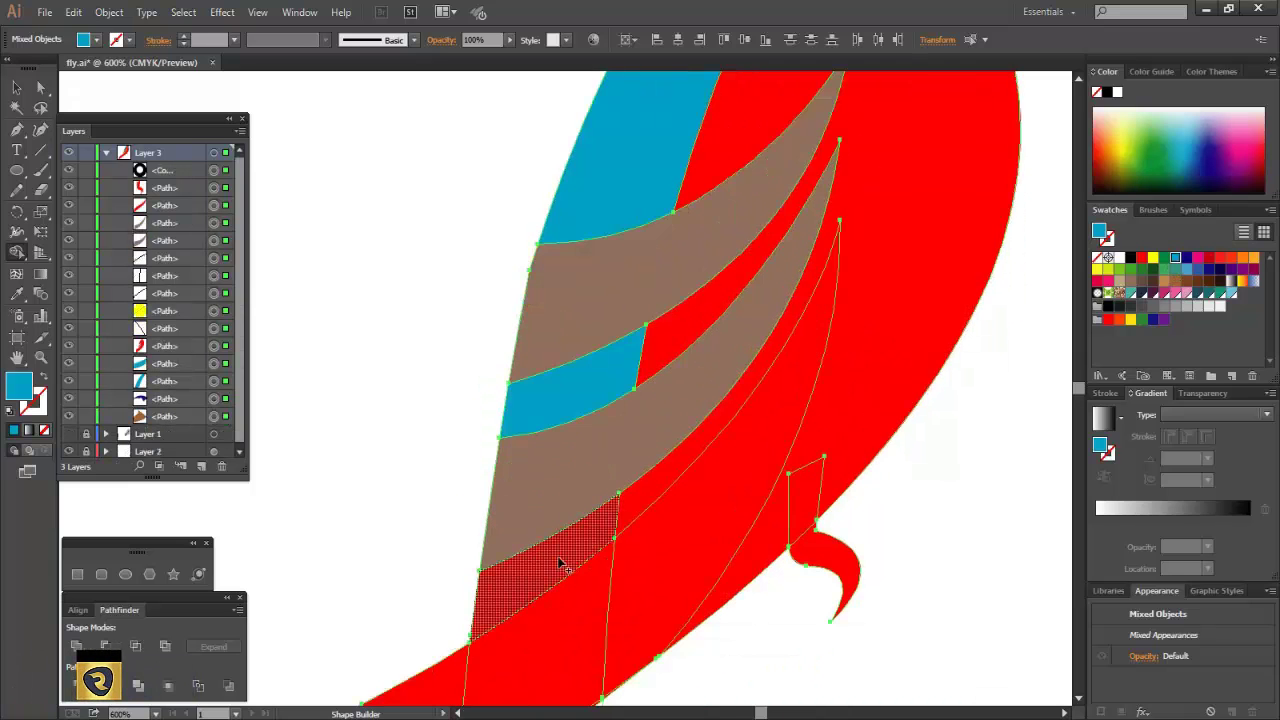
left_click(559, 561)
scroll(868, 466, "down", 1)
scroll(866, 463, "up", 1)
scroll(866, 463, "up", 1)
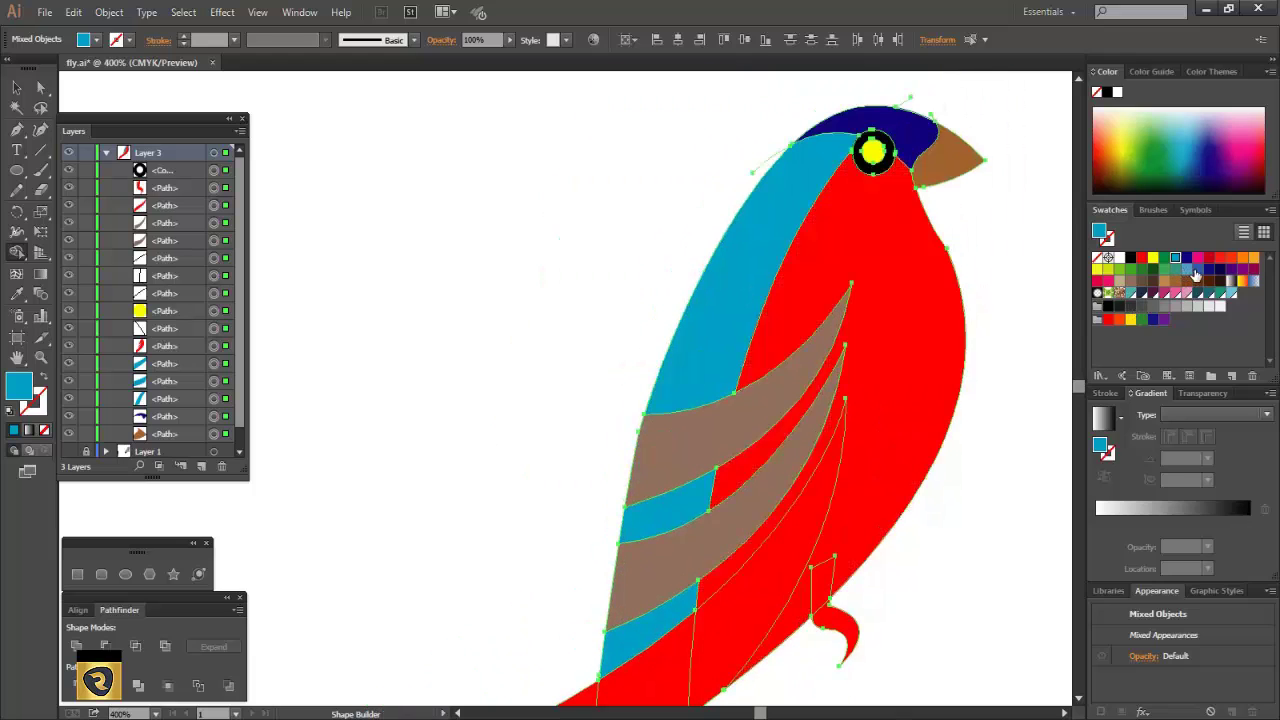
Merge the breast with the narrow slivers between the wing bands and fill it with medium blue
left_click(1197, 269)
left_click(928, 390)
scroll(928, 391, "down", 3)
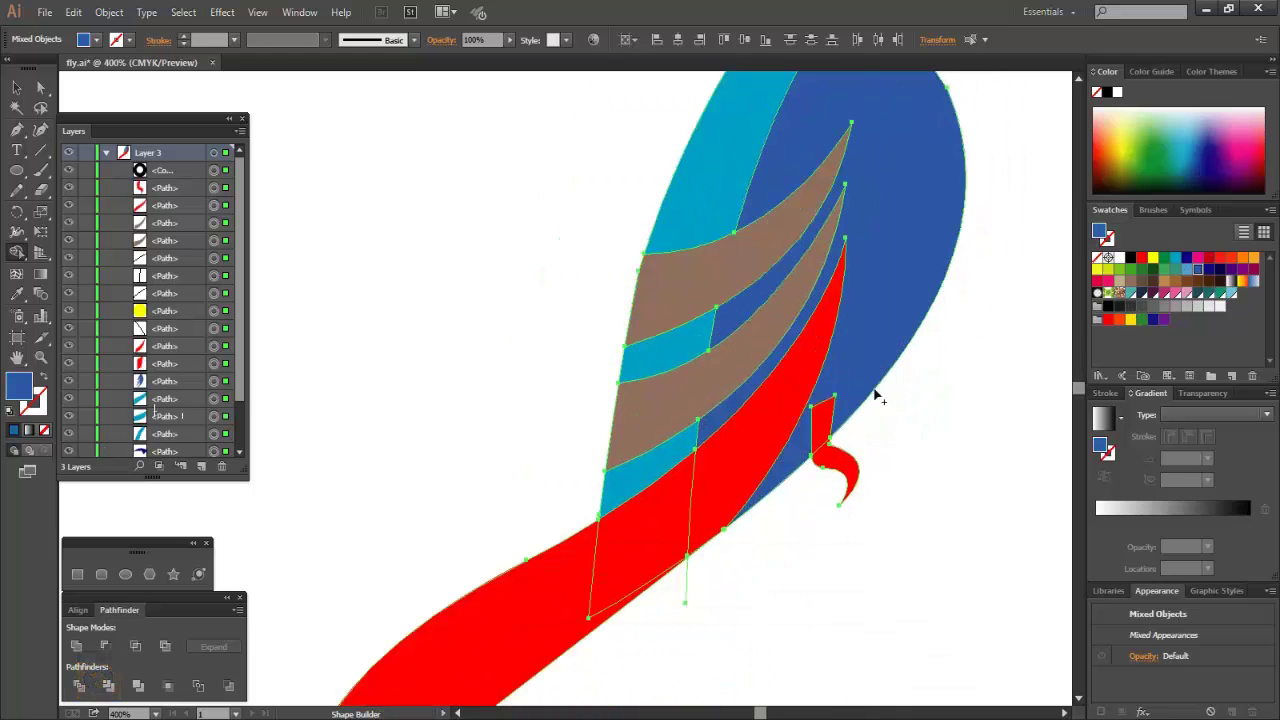
Fill the foot with dark green, then merge the tail with the lowest feather in the same dark green
left_click(1155, 270)
left_click(838, 470)
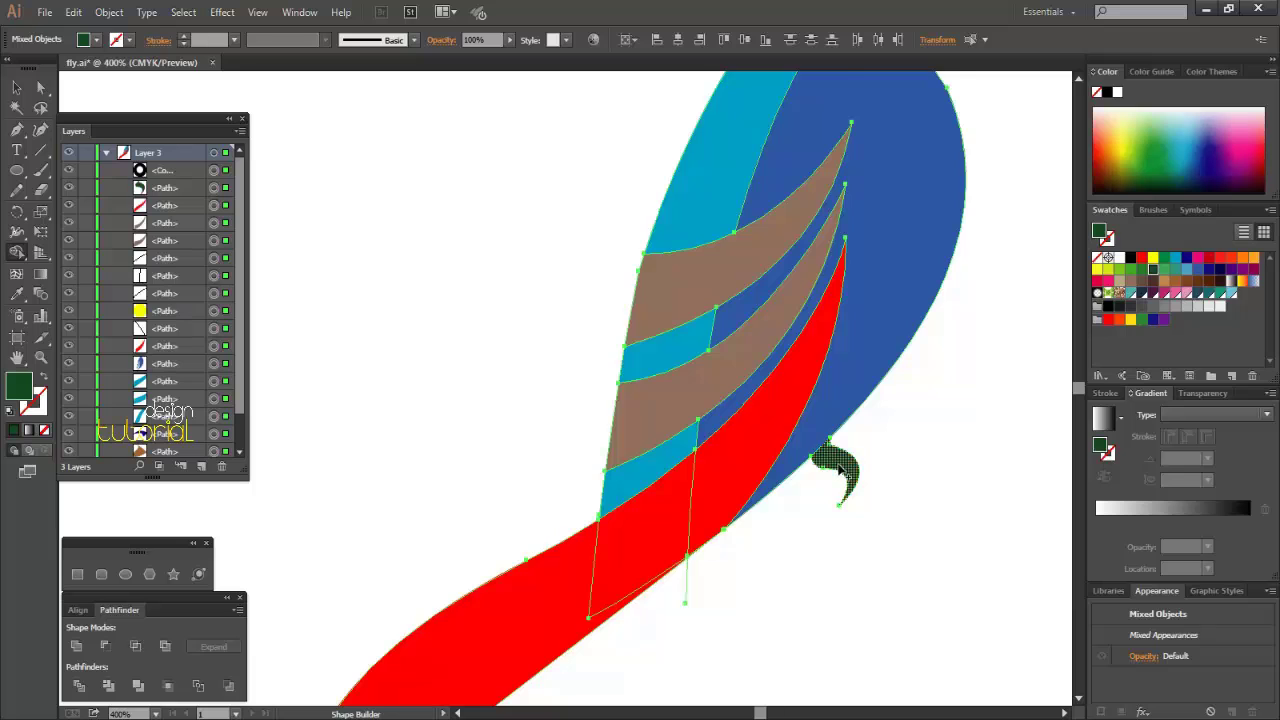
scroll(838, 470, "down", 2)
left_click(683, 523)
scroll(735, 522, "up", 3)
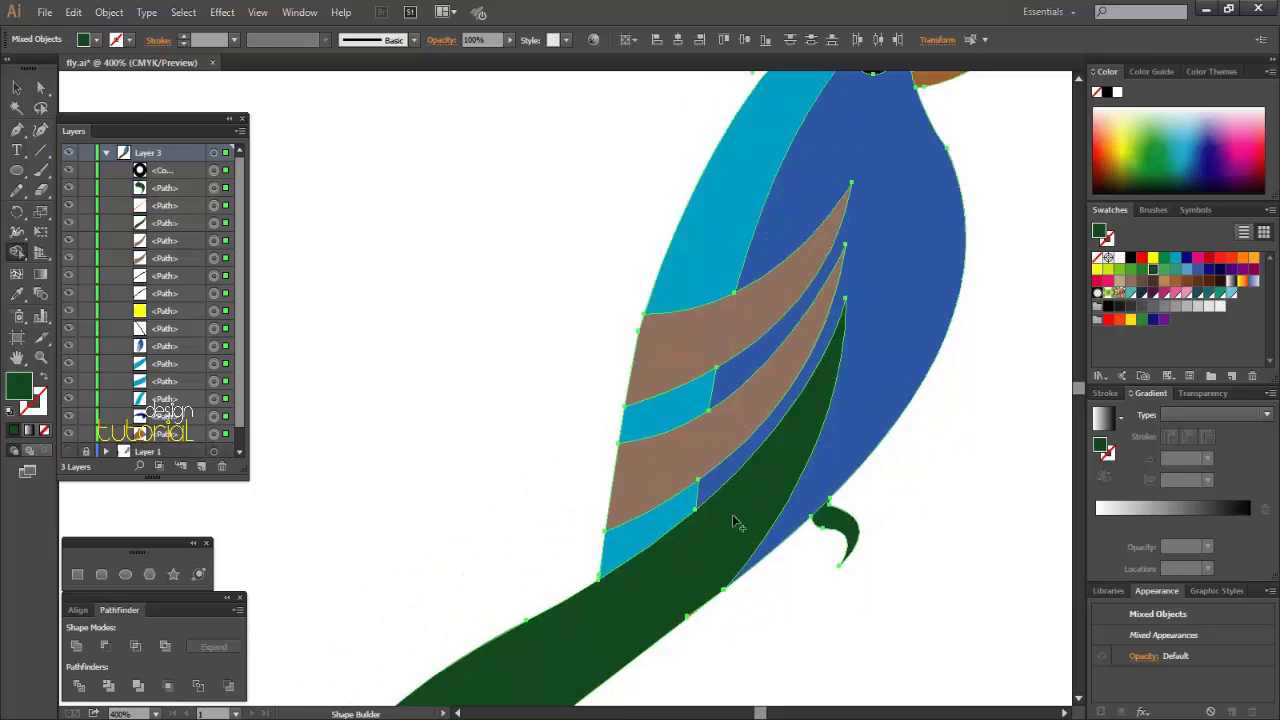
Remove the stray line segments left around the bird's outline and deselect the artwork
scroll(735, 522, "up", 3)
scroll(777, 257, "up", 3)
left_click_drag(737, 200, 737, 237)
mouse_move(924, 287)
left_mouse_down()
mouse_move(611, 526)
mouse_move(571, 586)
left_mouse_up()
left_click_drag(791, 313, 835, 349)
left_click_drag(878, 381, 899, 373)
scroll(906, 428, "down", 5)
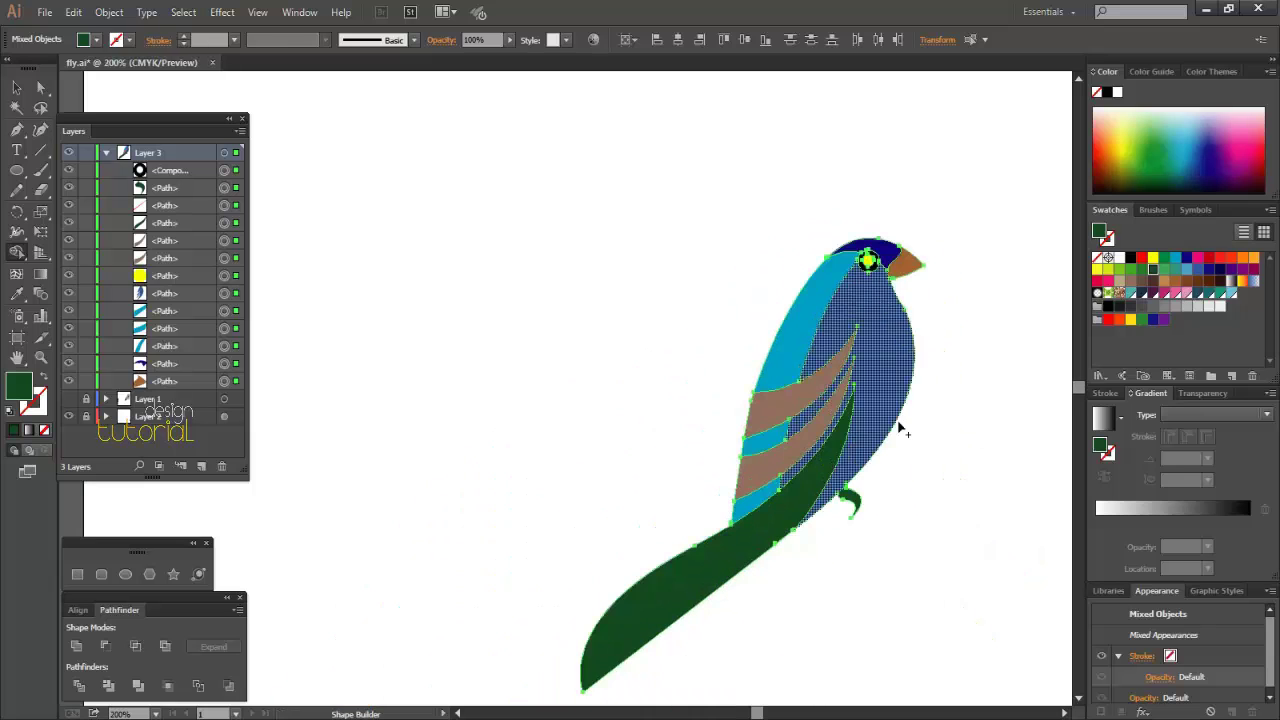
left_click(469, 219)
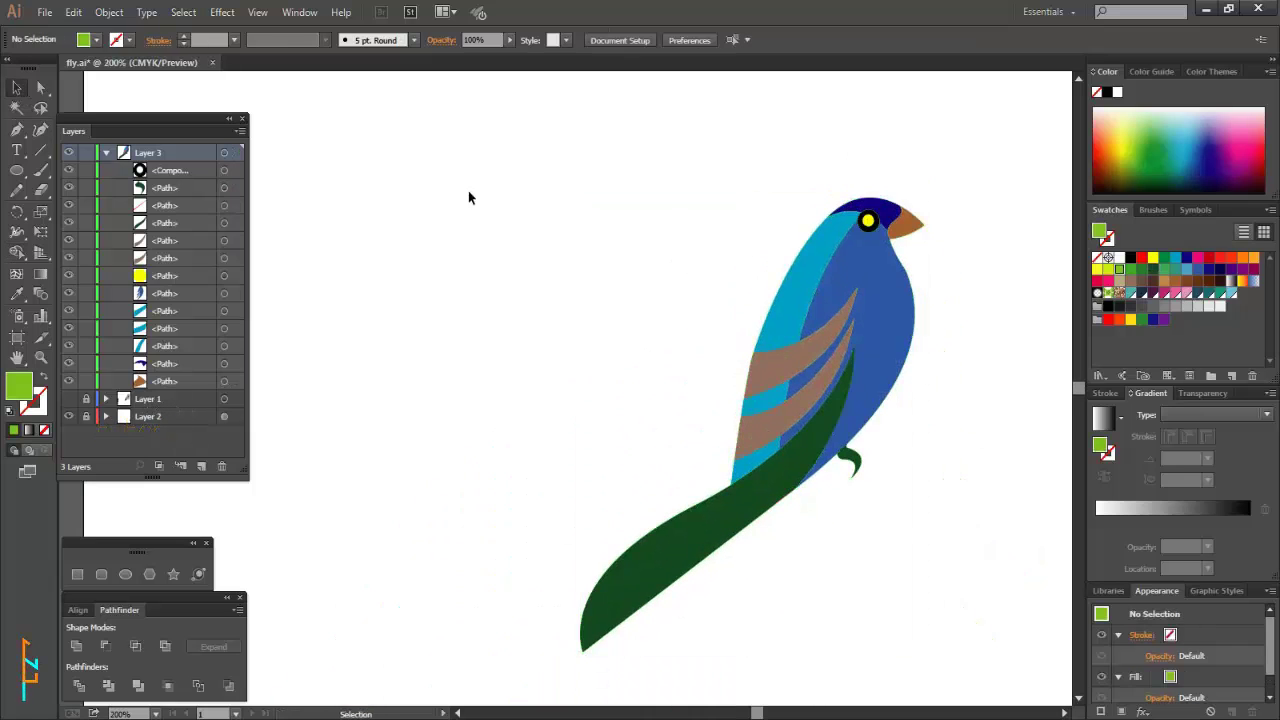
Select all of the bird's shapes and fill them with dark green
left_click_drag(471, 194, 979, 654)
scroll(807, 528, "up", 4)
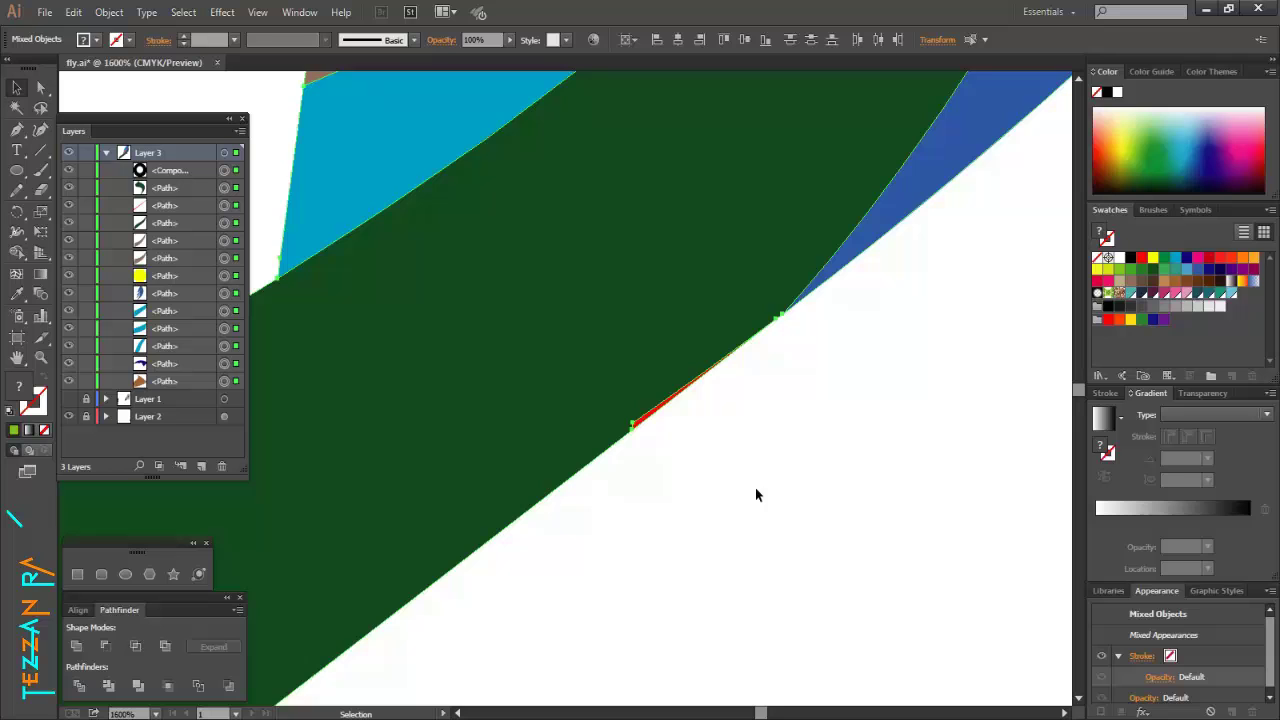
left_click(1153, 271)
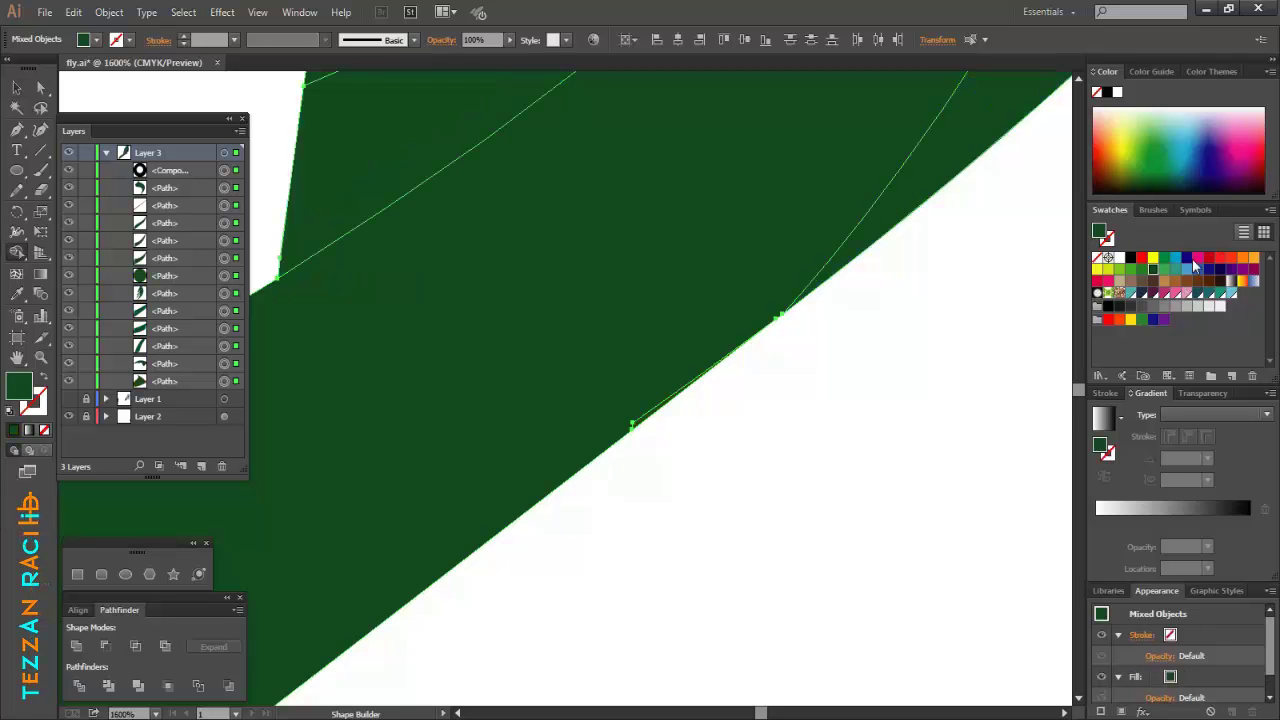
Merge the tail with the thin sliver on its lower edge in light blue, and give both wing bands the same fill
left_click(1178, 261)
left_click(636, 398)
scroll(840, 420, "down", 3)
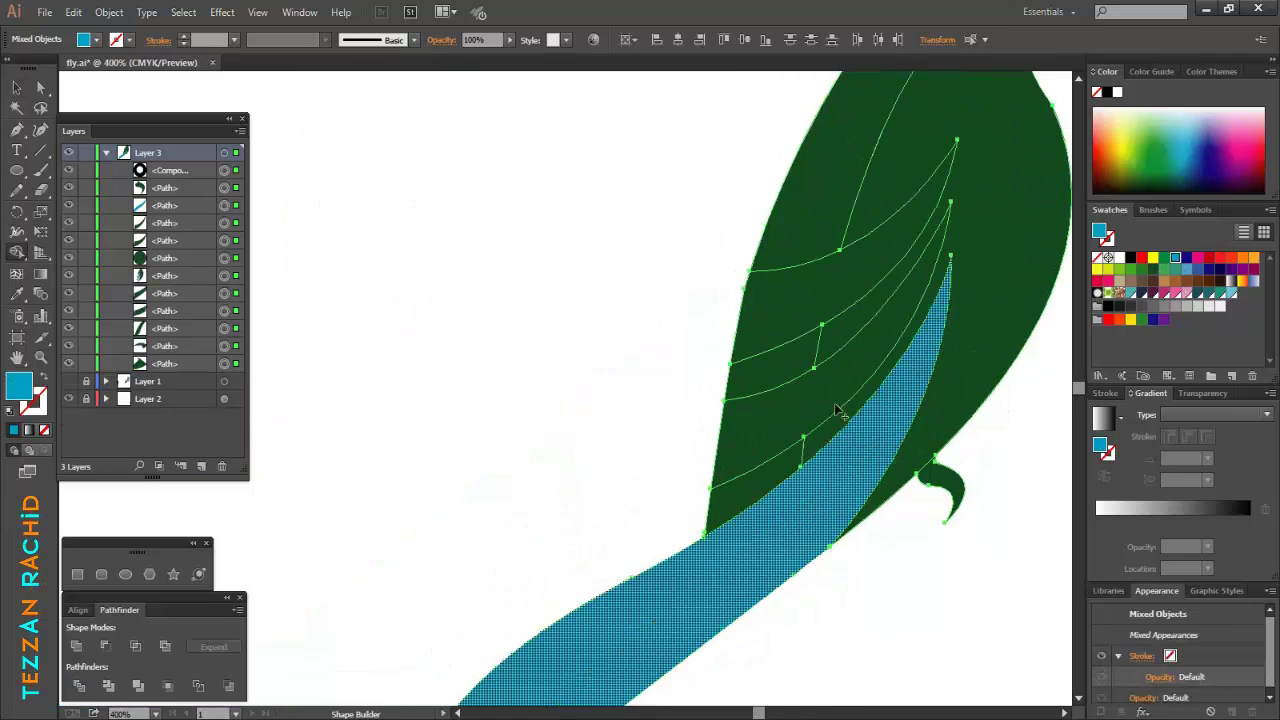
left_click(836, 410)
left_click(846, 337)
left_click(823, 309)
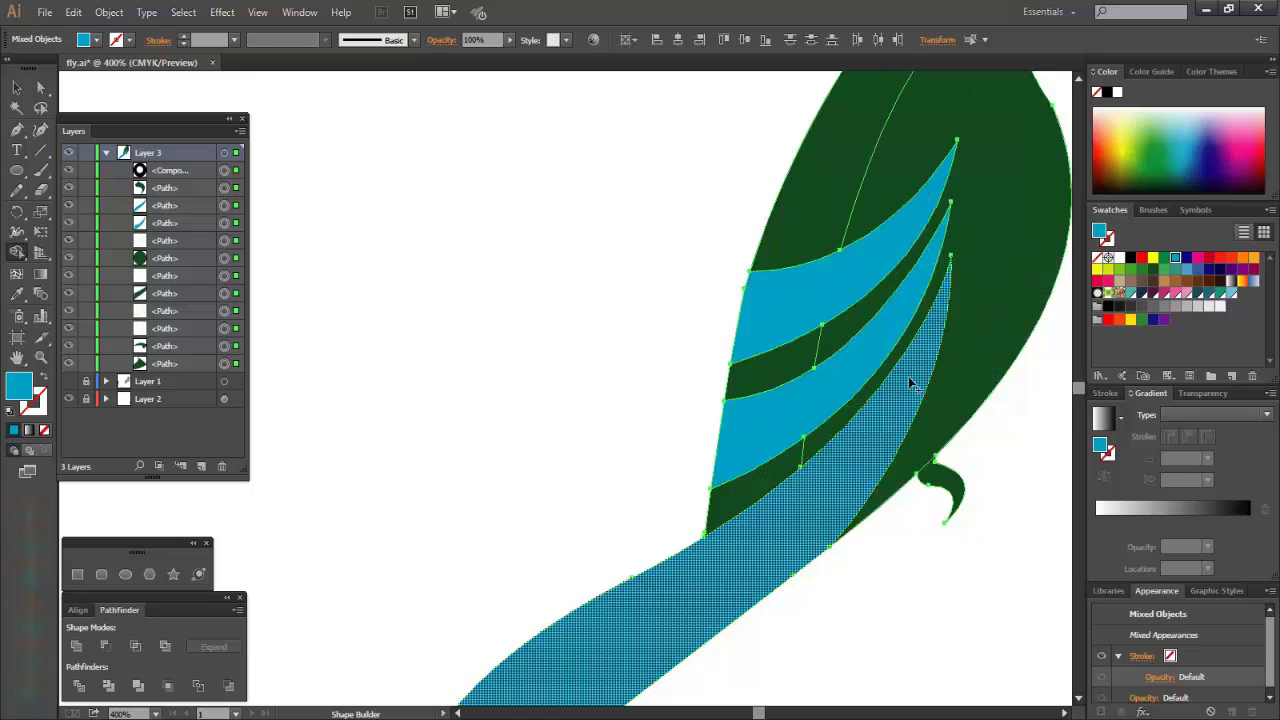
Fill the breast, the inner eye circle and the top of the head with medium blue, then deselect the bird
left_click(1197, 270)
left_click(940, 445)
scroll(940, 445, "up", 7)
scroll(938, 440, "right", 4)
left_click(863, 209)
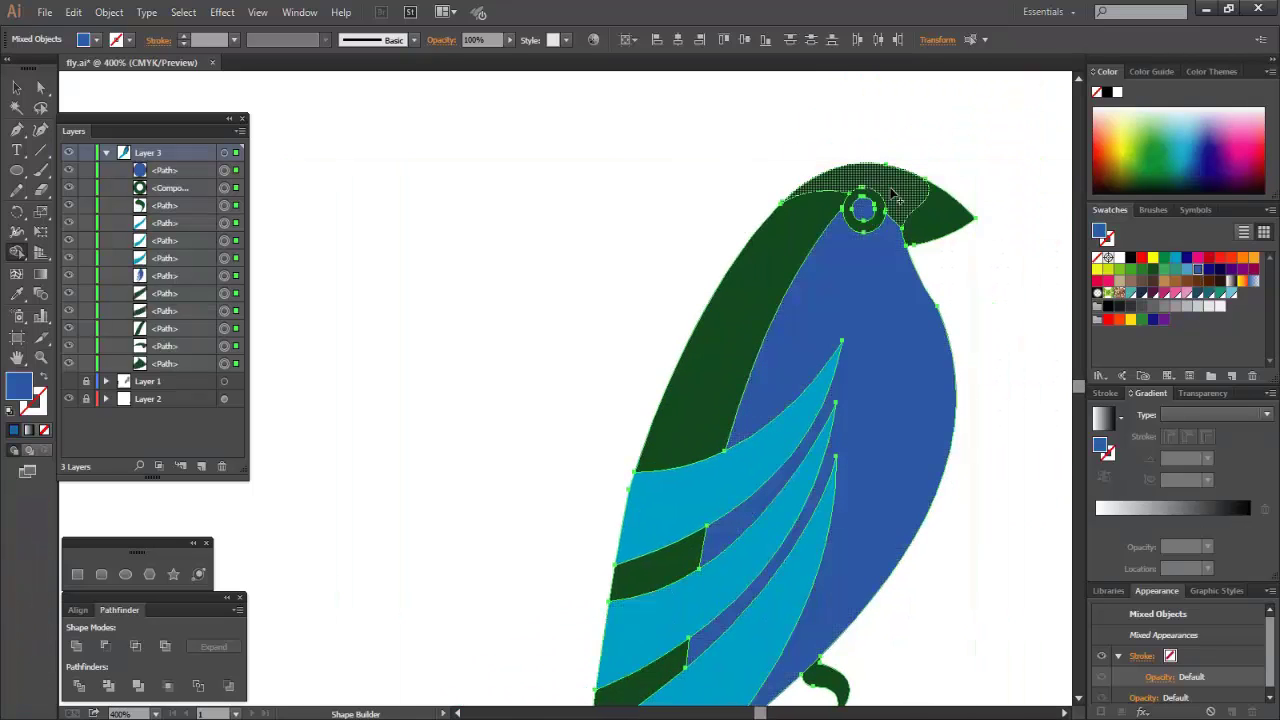
left_click(891, 194)
left_click(16, 88)
left_click(574, 196)
scroll(801, 332, "down", 3)
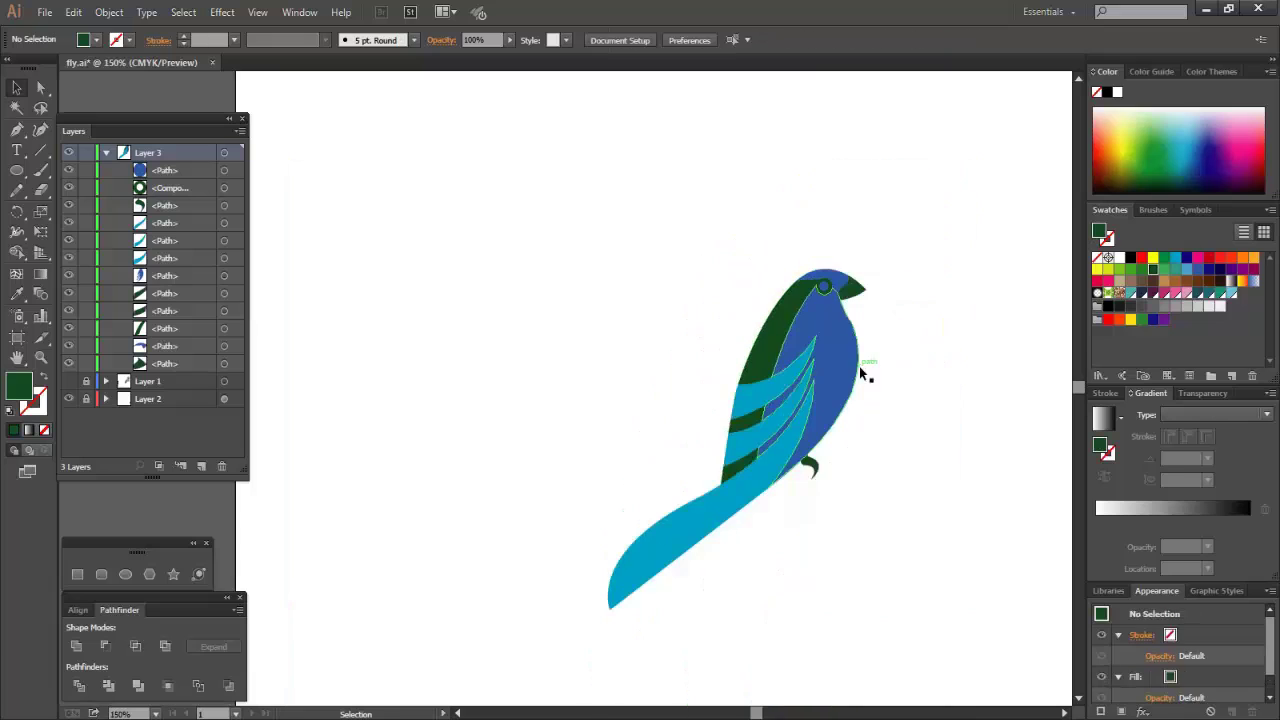
scroll(865, 371, "down", 2)
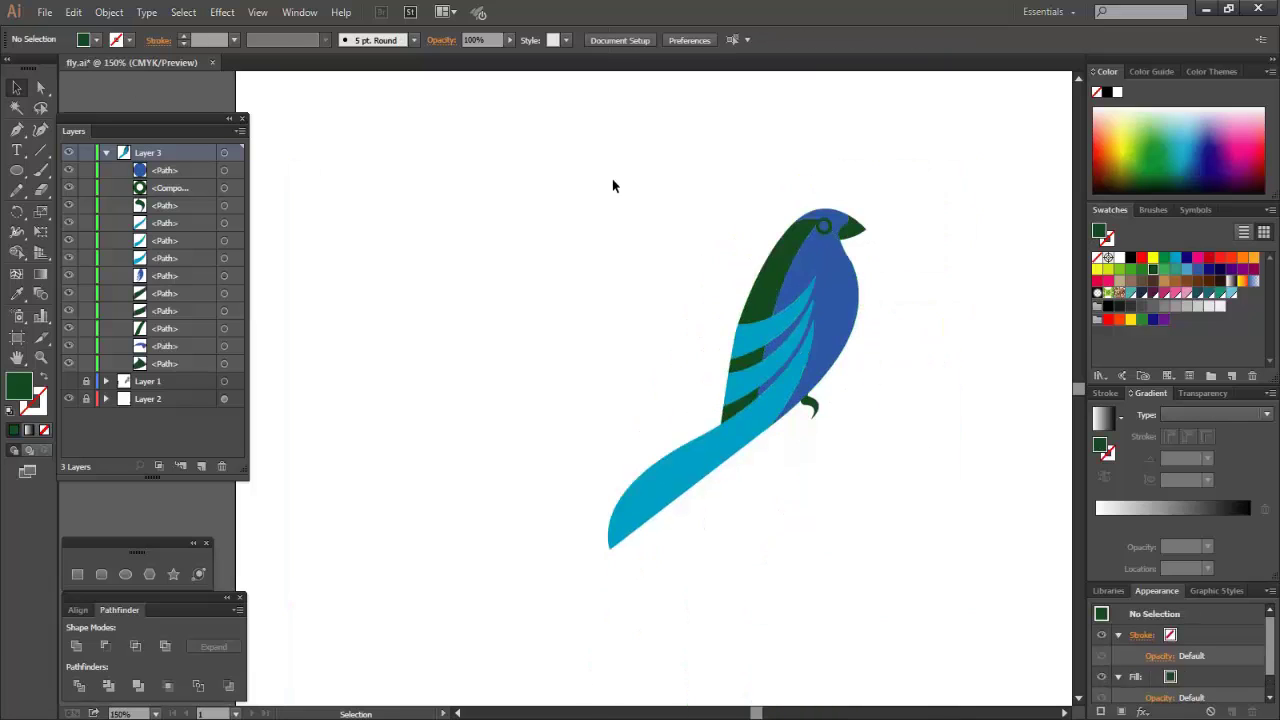
Run the path Clean Up command on the whole bird with the default options
left_click_drag(614, 186, 925, 582)
left_click(118, 20)
mouse_move(250, 355)
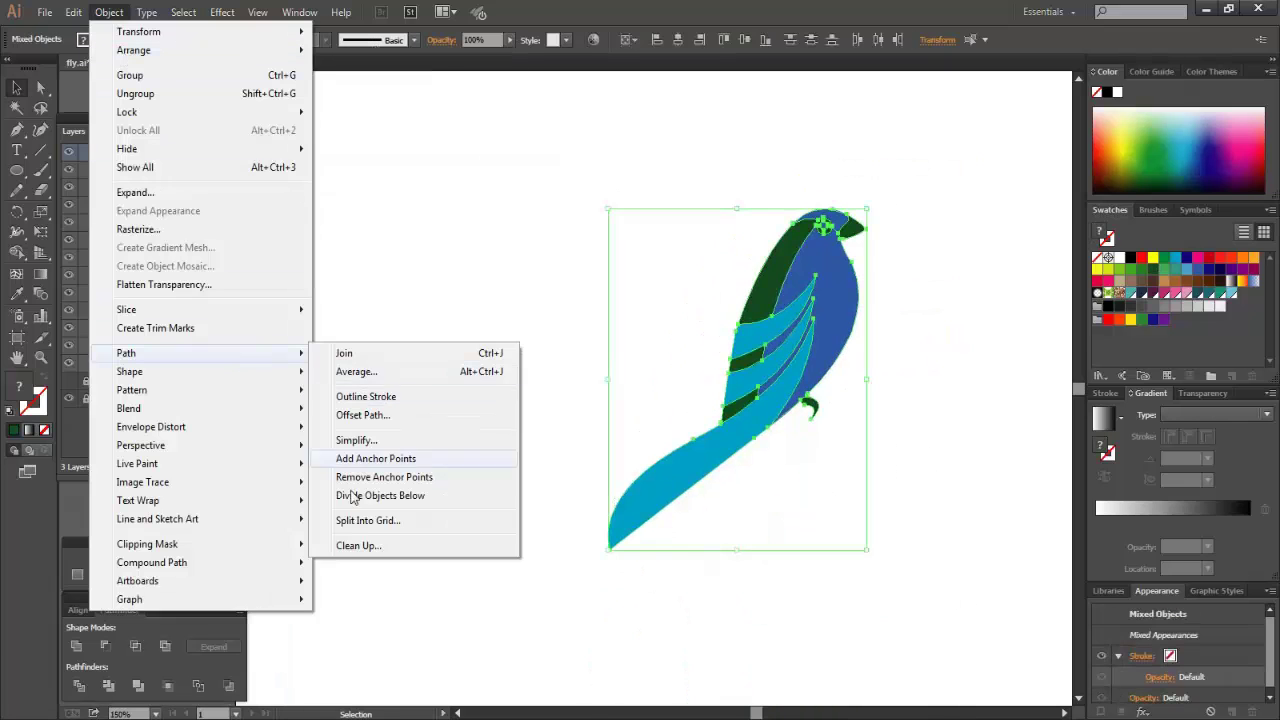
left_click(370, 545)
left_click(719, 389)
left_click(897, 415)
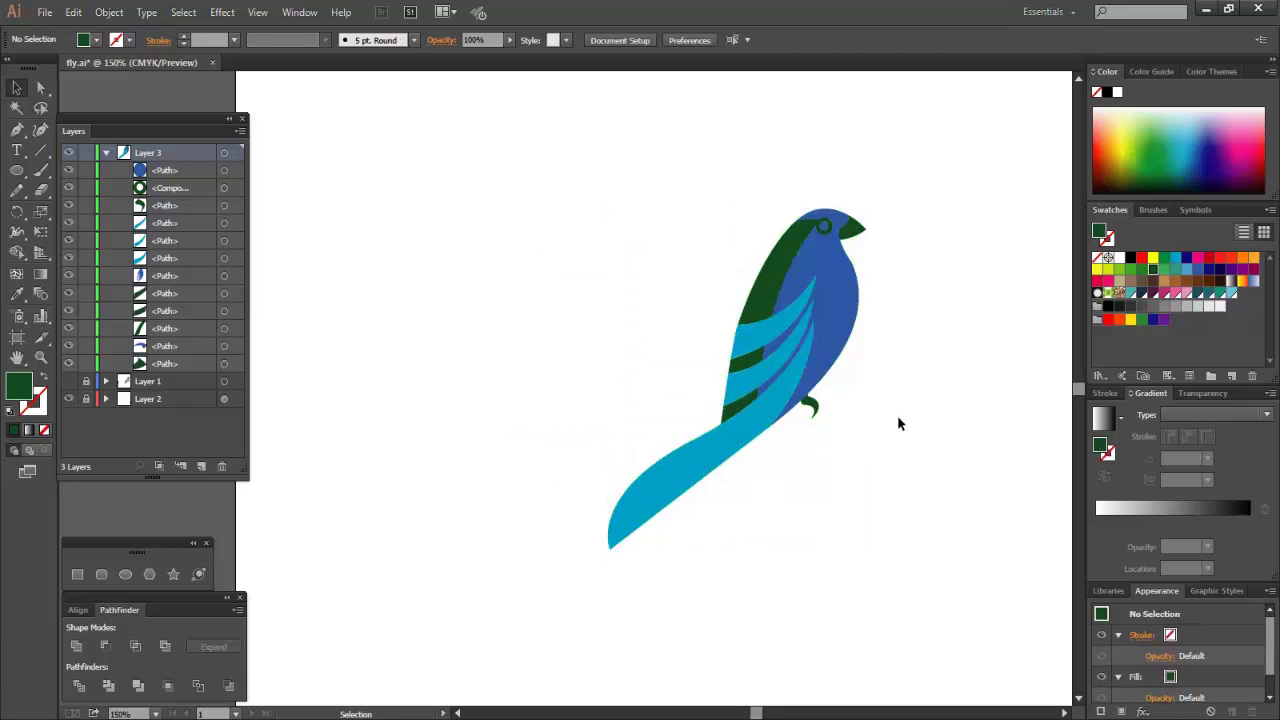
Show and unlock Layer 1, then hide its sketch while keeping the hexagon colour palette visible
key("ctrl+minus")
left_click_drag(69, 383, 69, 399)
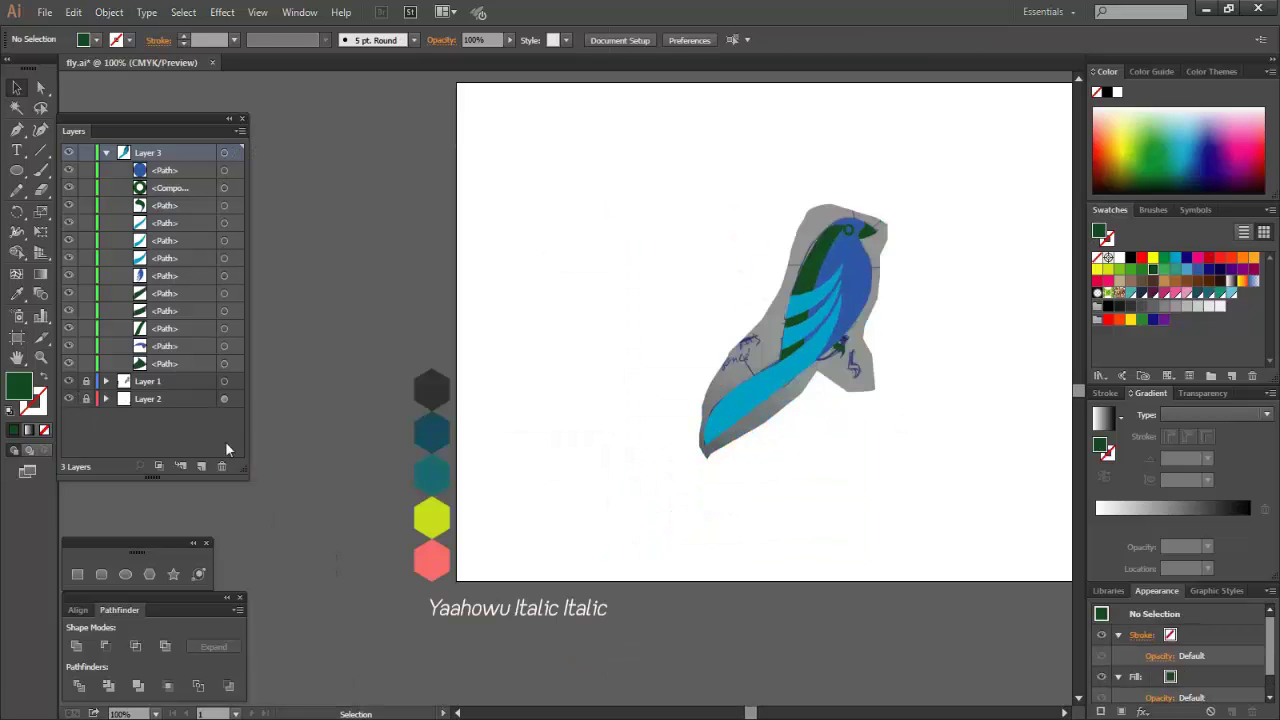
left_click_drag(434, 570, 434, 572)
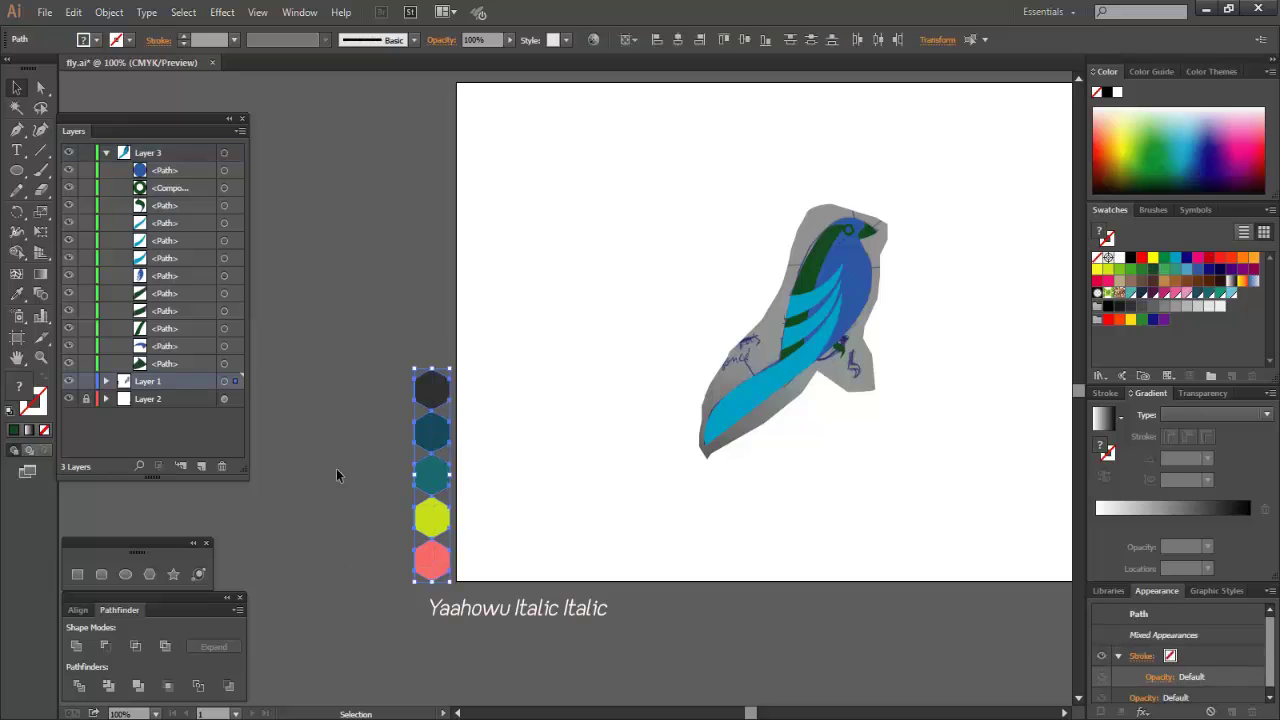
left_click(106, 382)
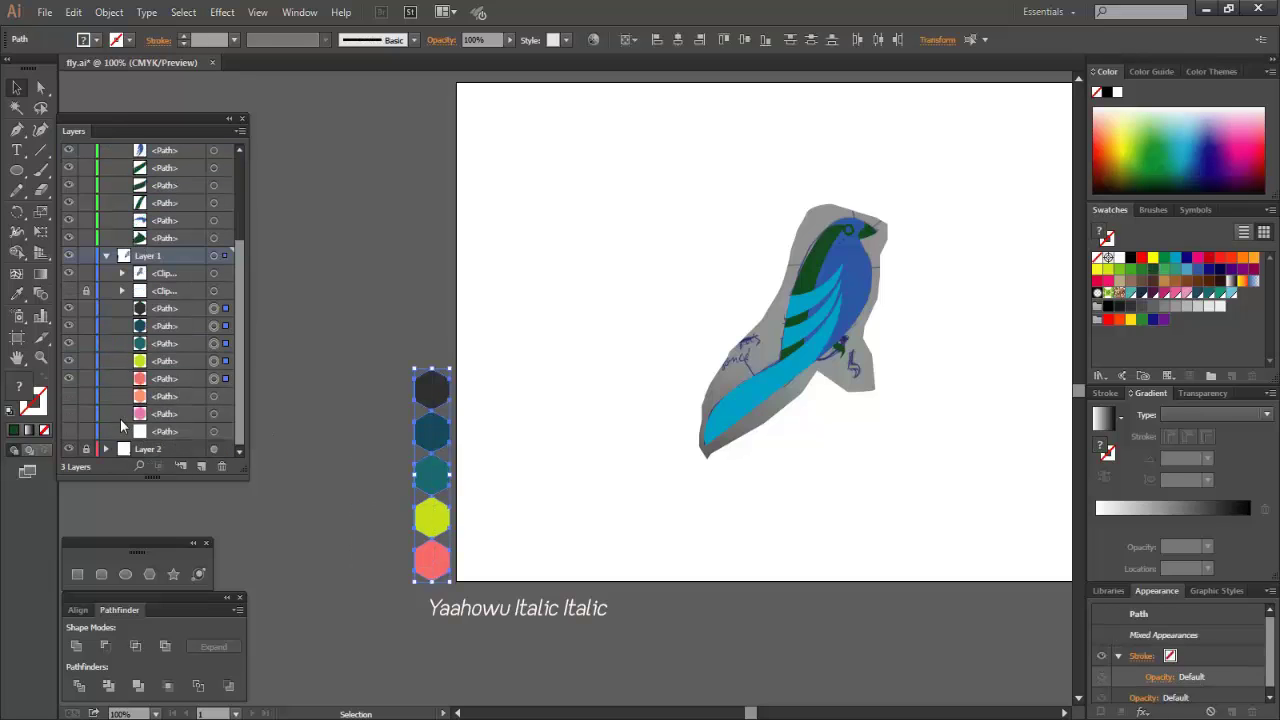
left_click(68, 290)
left_click(948, 363)
Move the column of five palette hexagons onto the artboard beside the bird
scroll(940, 355, "up", 1)
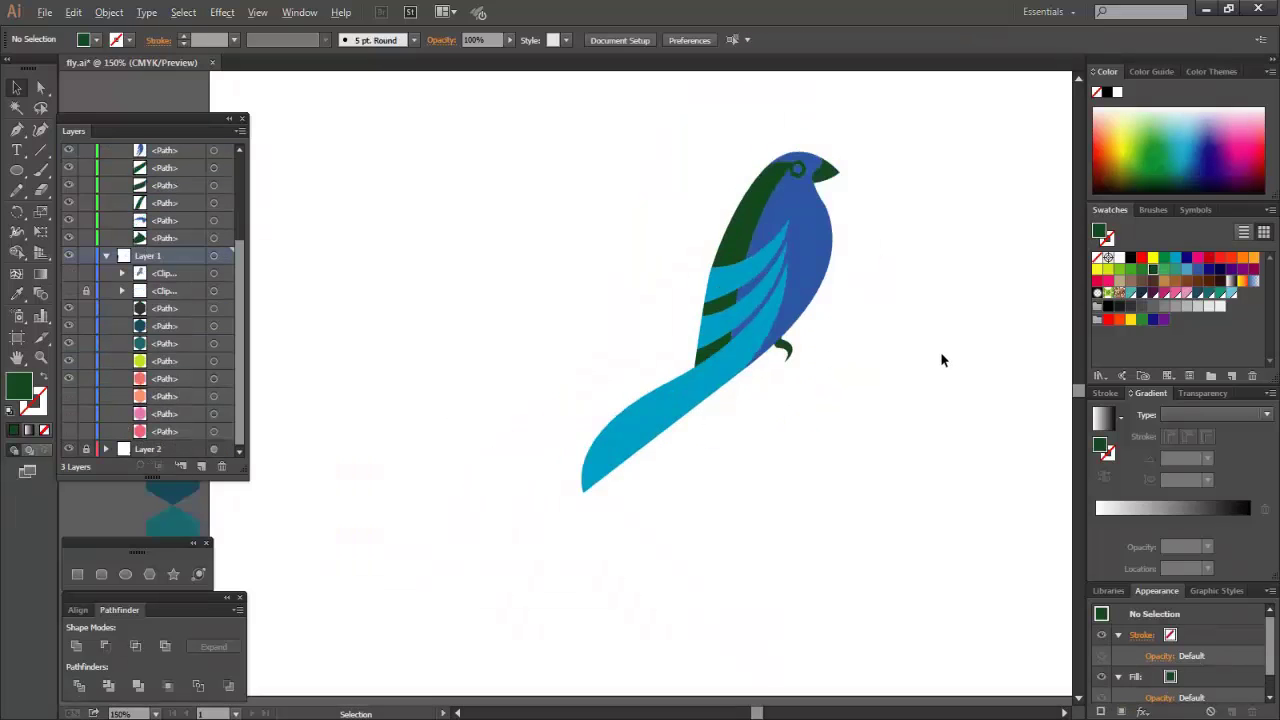
scroll(941, 355, "down", 1)
scroll(940, 357, "up", 1)
scroll(936, 361, "right", 1)
scroll(851, 384, "up", 1)
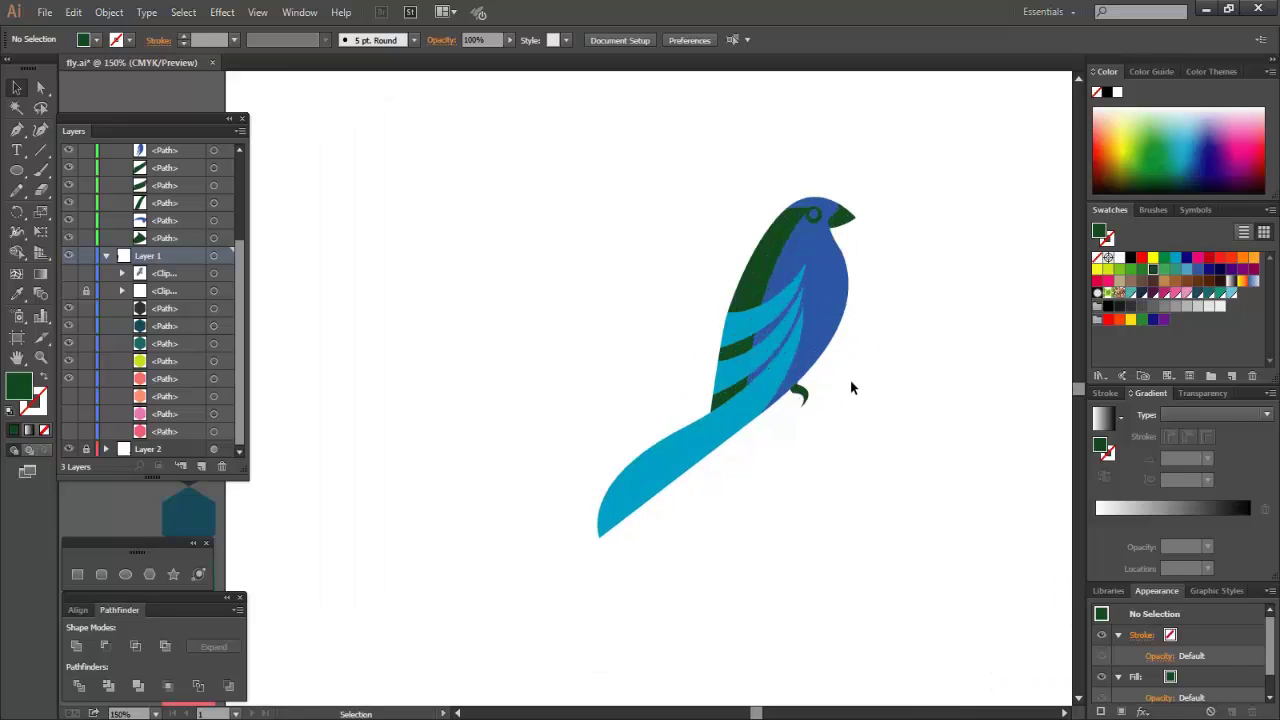
scroll(851, 387, "left", 3)
scroll(766, 480, "down", 1)
left_click_drag(296, 680, 645, 441)
scroll(942, 285, "up", 1)
scroll(938, 295, "up", 2)
scroll(934, 314, "right", 1)
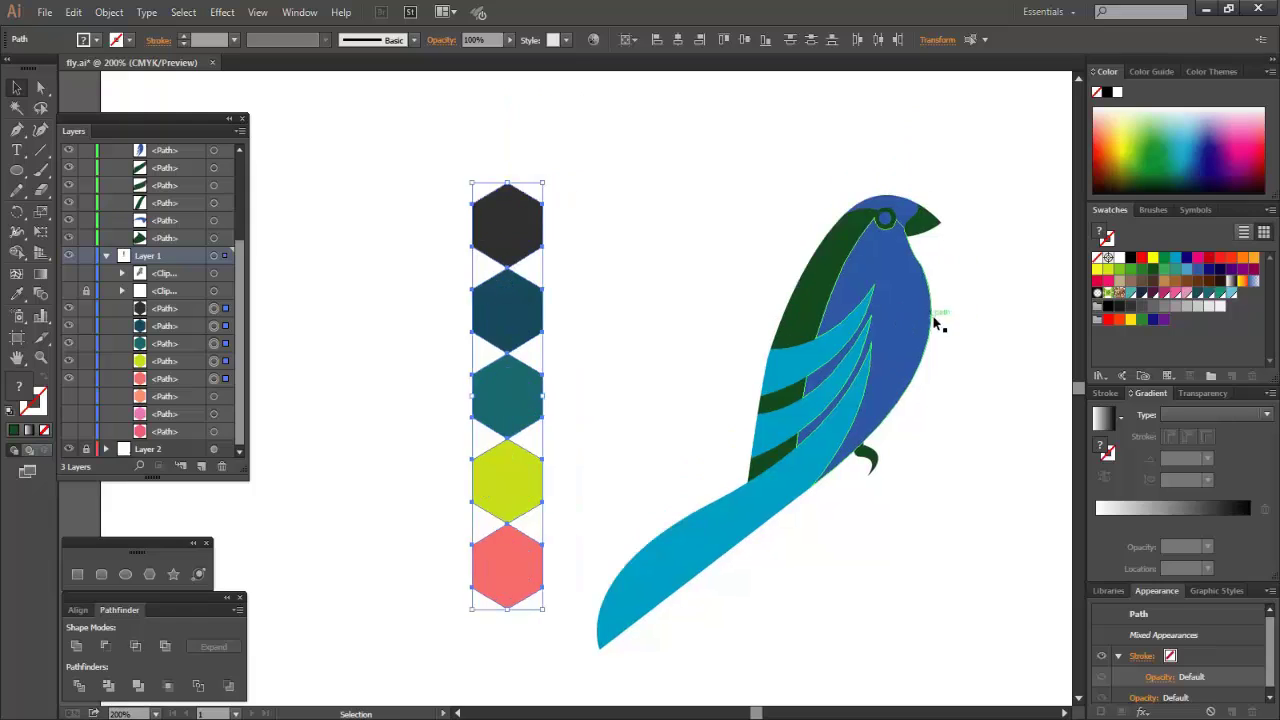
Recolour the beak with the palette's coral and the top of the head with its dark charcoal using the Eyedropper
left_click(971, 305)
scroll(971, 305, "up", 1)
left_click(921, 266)
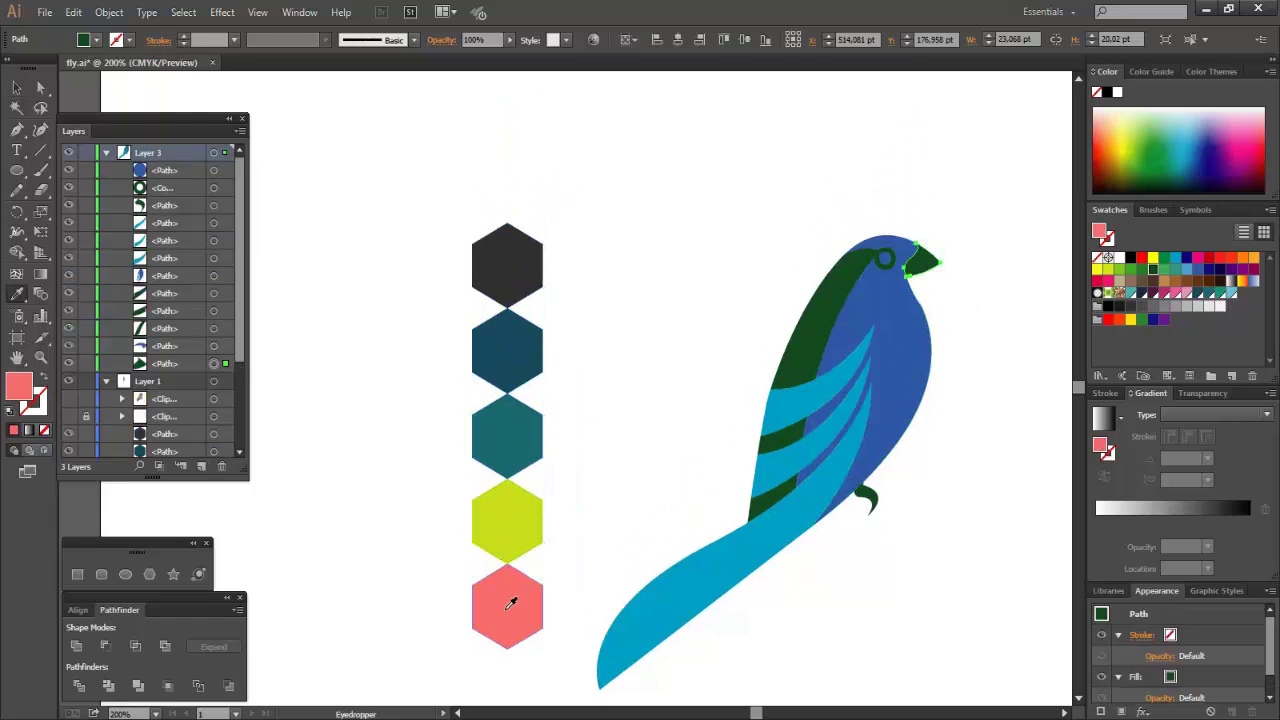
left_click(507, 608)
left_click(934, 206, "ctrl")
left_click(892, 246, "ctrl")
left_click(522, 263)
left_click(748, 296, "ctrl")
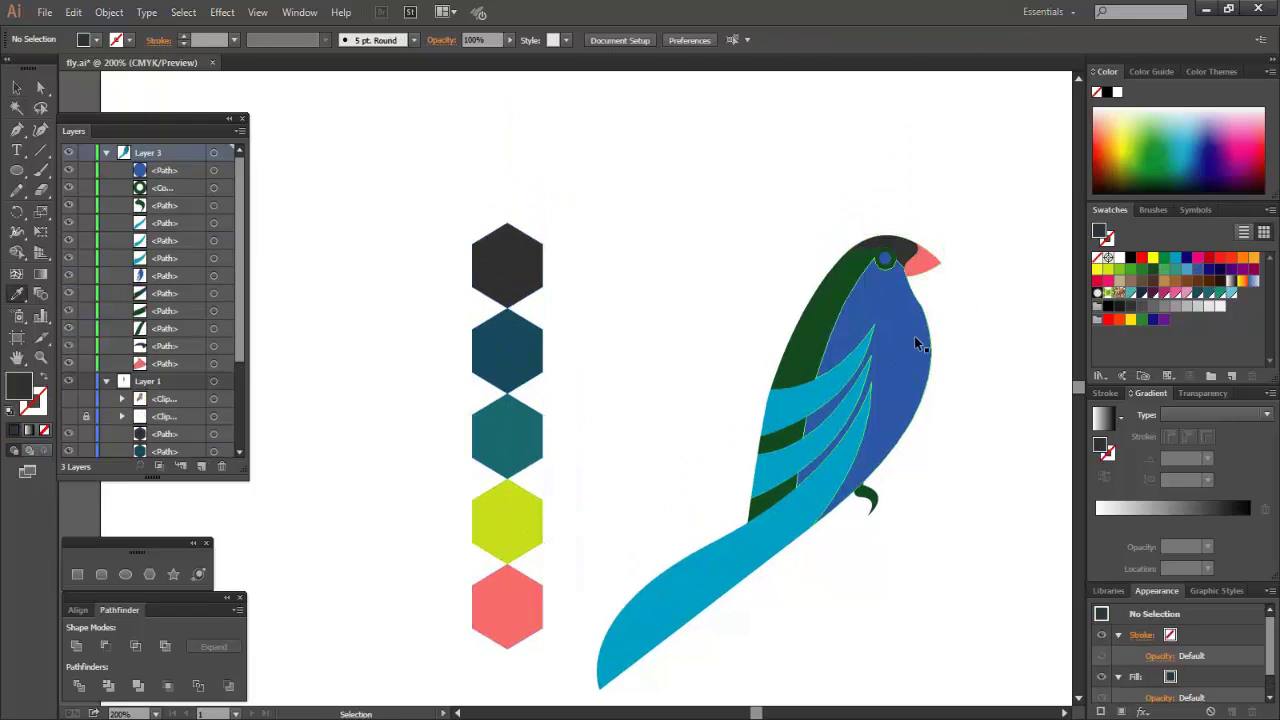
Apply the teal of the middle palette hexagon to the breast
left_click(914, 336, "ctrl")
left_click(538, 436)
left_click(985, 419, "ctrl")
Apply the palette's dark blue to the tail and to both wing bands
left_click(750, 567, "ctrl")
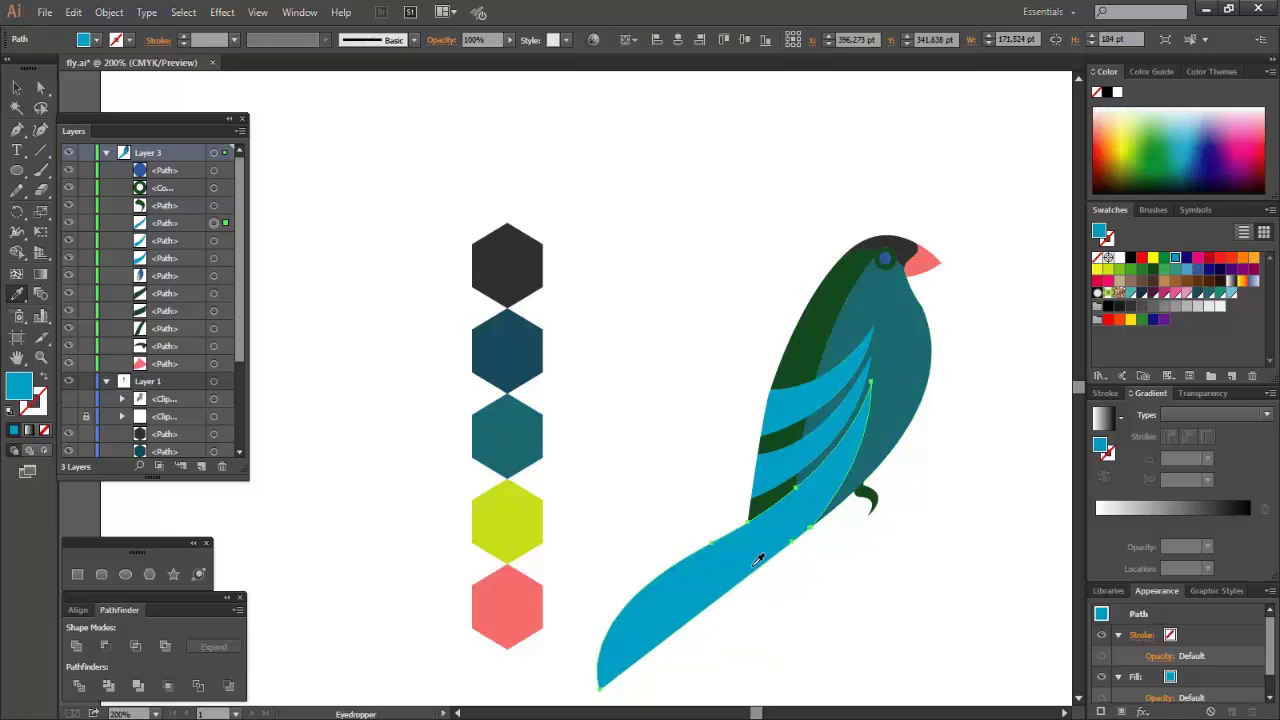
left_click(508, 347)
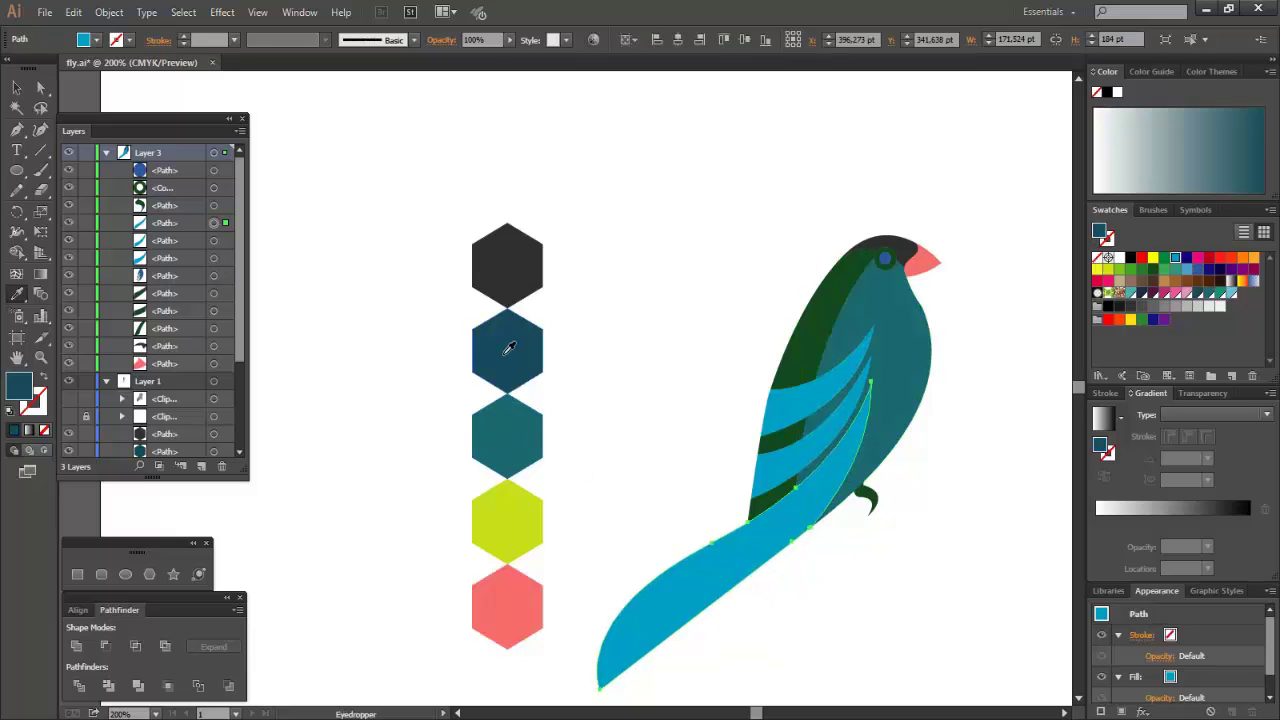
left_click(774, 408, "ctrl")
left_click(774, 408, "ctrl")
left_click(777, 459)
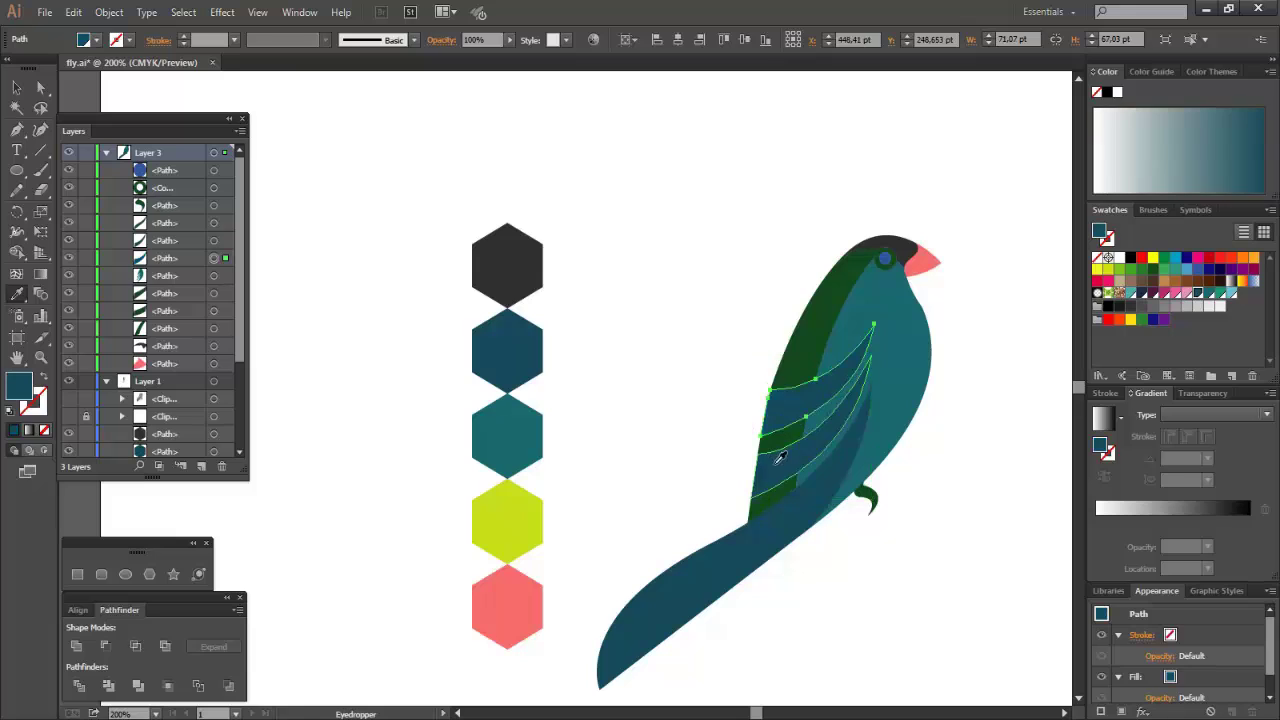
Recolour the back and the two wing stripes with the palette's lime and the foot with its coral using the Eyedropper
left_click(738, 385, "ctrl")
left_click(823, 338, "ctrl")
left_click(532, 502)
left_click(695, 456, "ctrl")
left_click(772, 446, "ctrl")
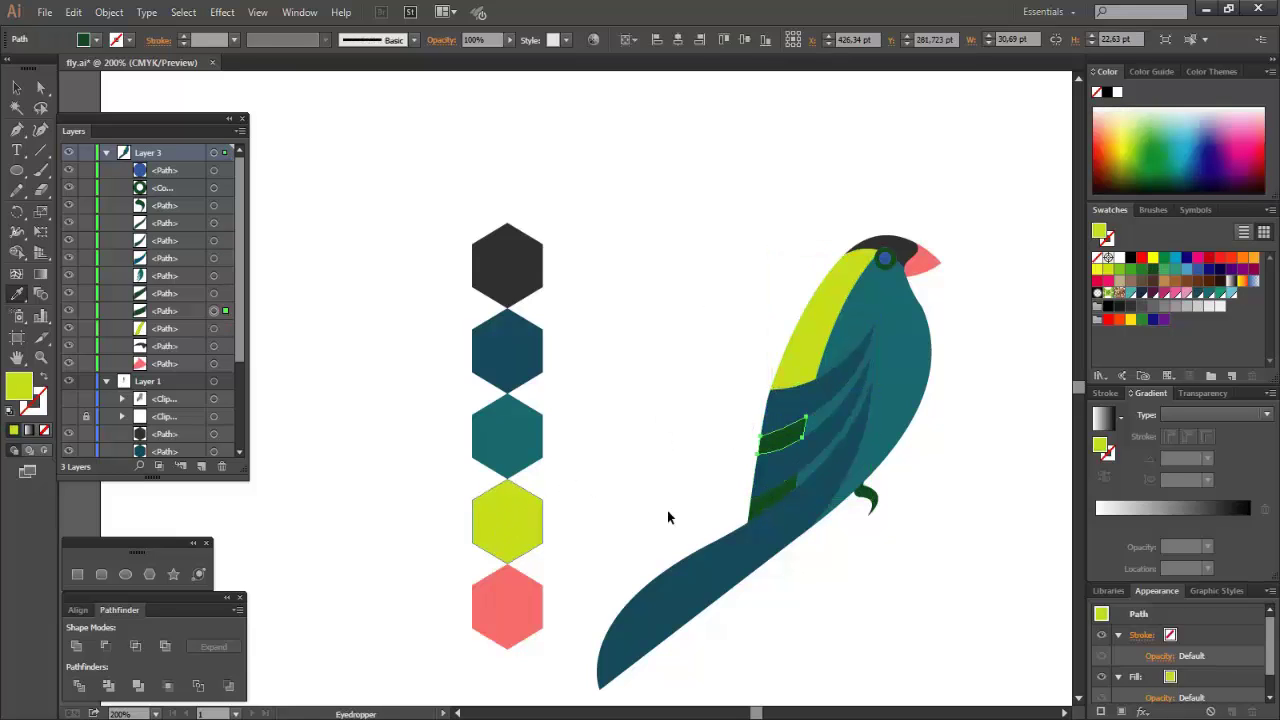
left_click(520, 520)
key("ctrl+shift+a")
left_click(775, 495, "ctrl")
left_click(520, 520)
left_click(866, 497, "ctrl")
left_click(540, 577)
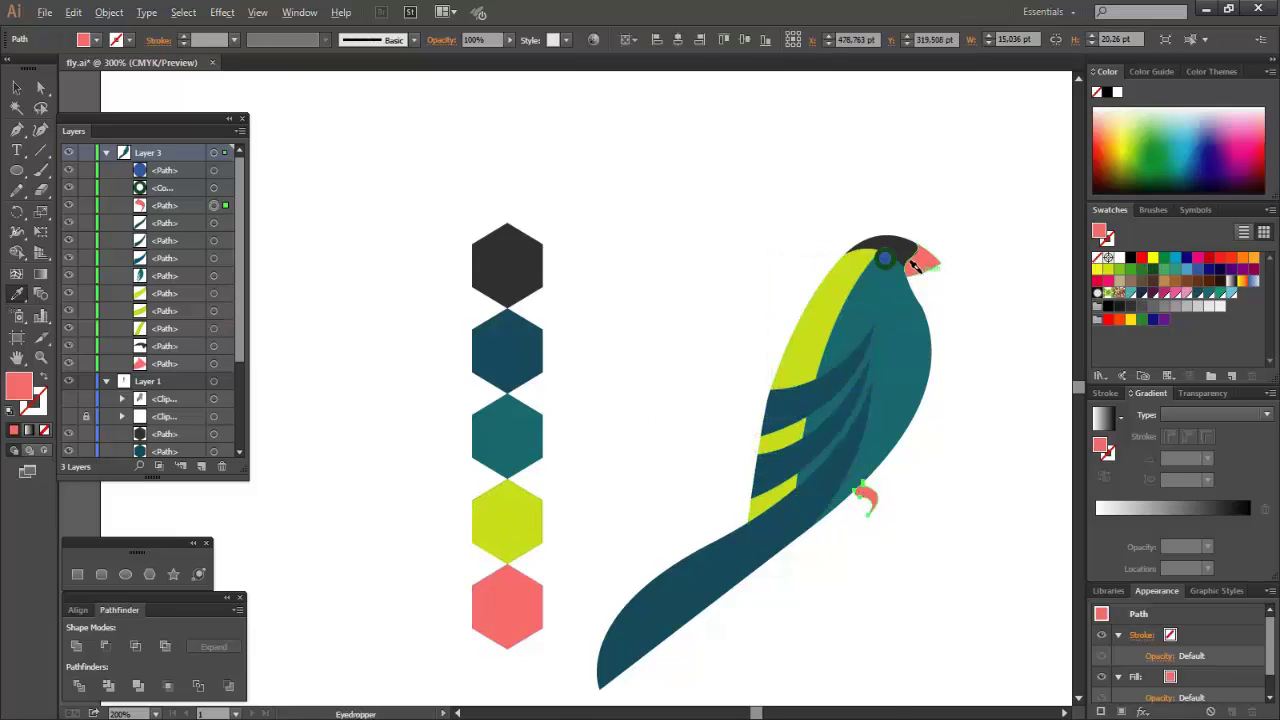
Fill the eye's pupil with black and the ring around it with white
scroll(914, 265, "up", 3)
left_click(815, 227, "ctrl")
left_click(1130, 258)
key("ctrl+shift+a")
left_click(840, 219, "ctrl")
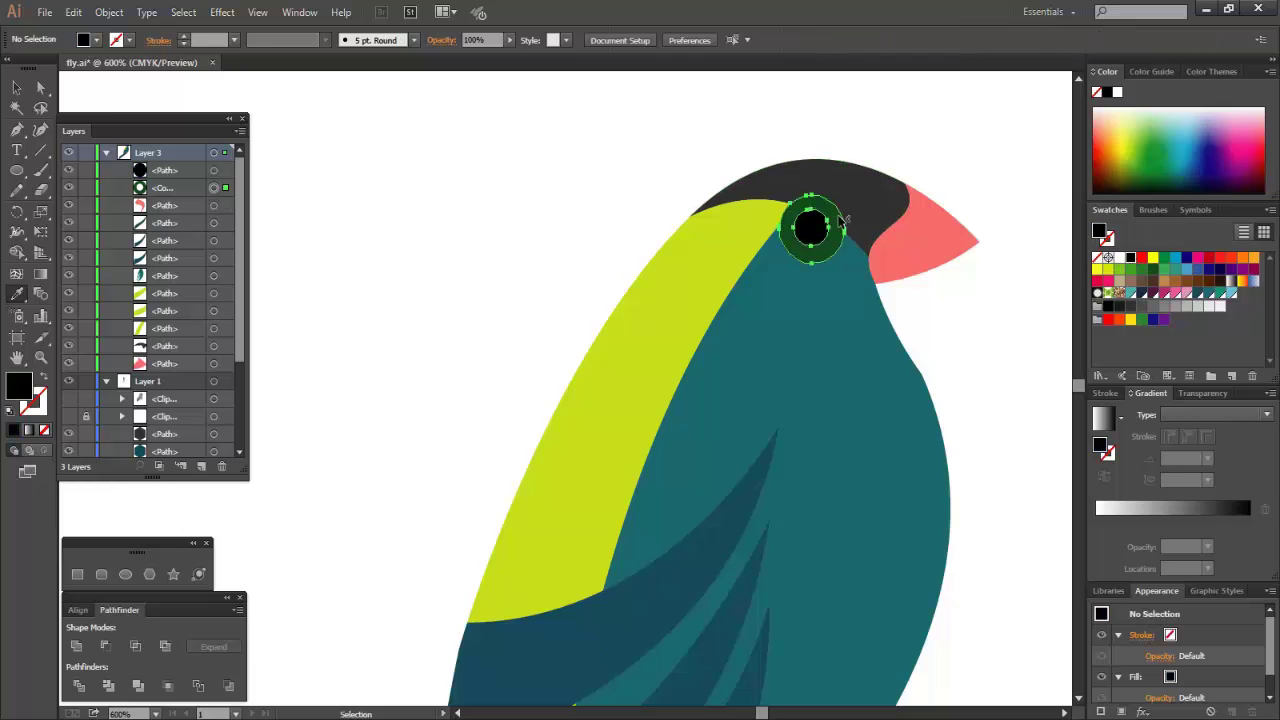
left_click(1119, 258)
left_click(17, 88)
left_click(968, 300)
Fill the breast with a linear gradient running from a green swatch to teal
scroll(968, 300, "down", 2)
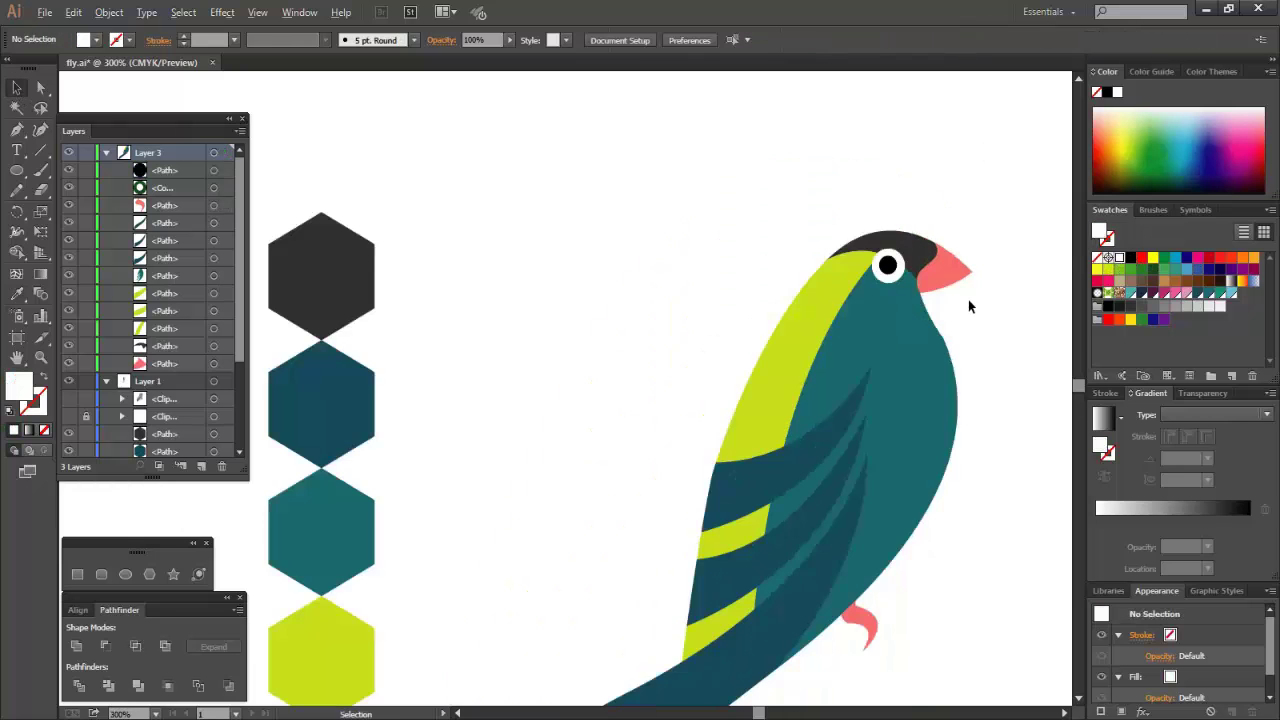
scroll(968, 302, "down", 2)
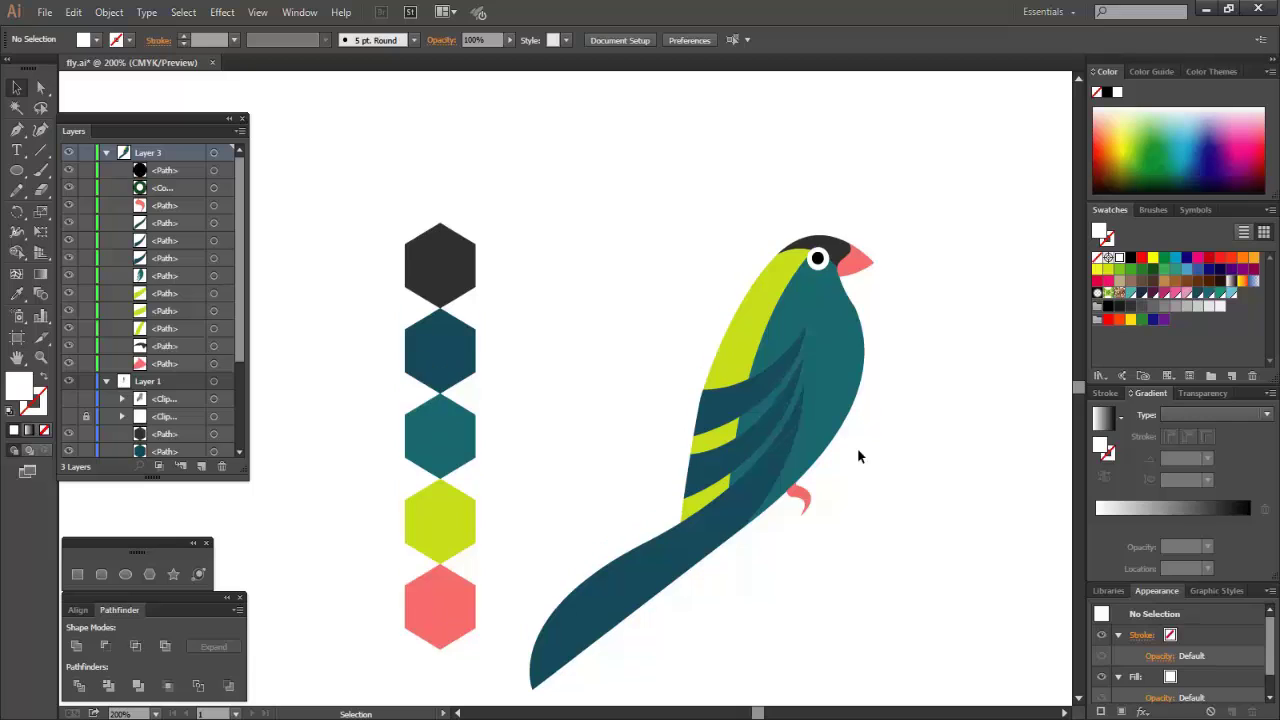
scroll(858, 456, "down", 2)
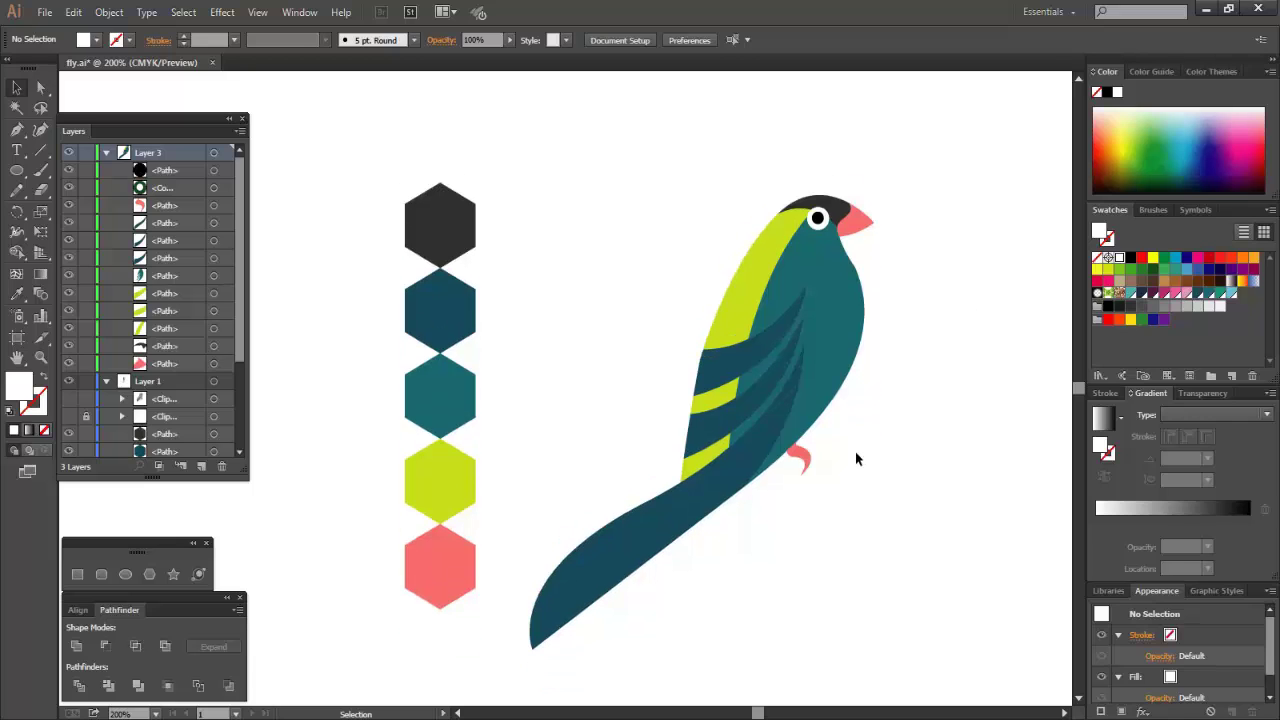
left_click(850, 350)
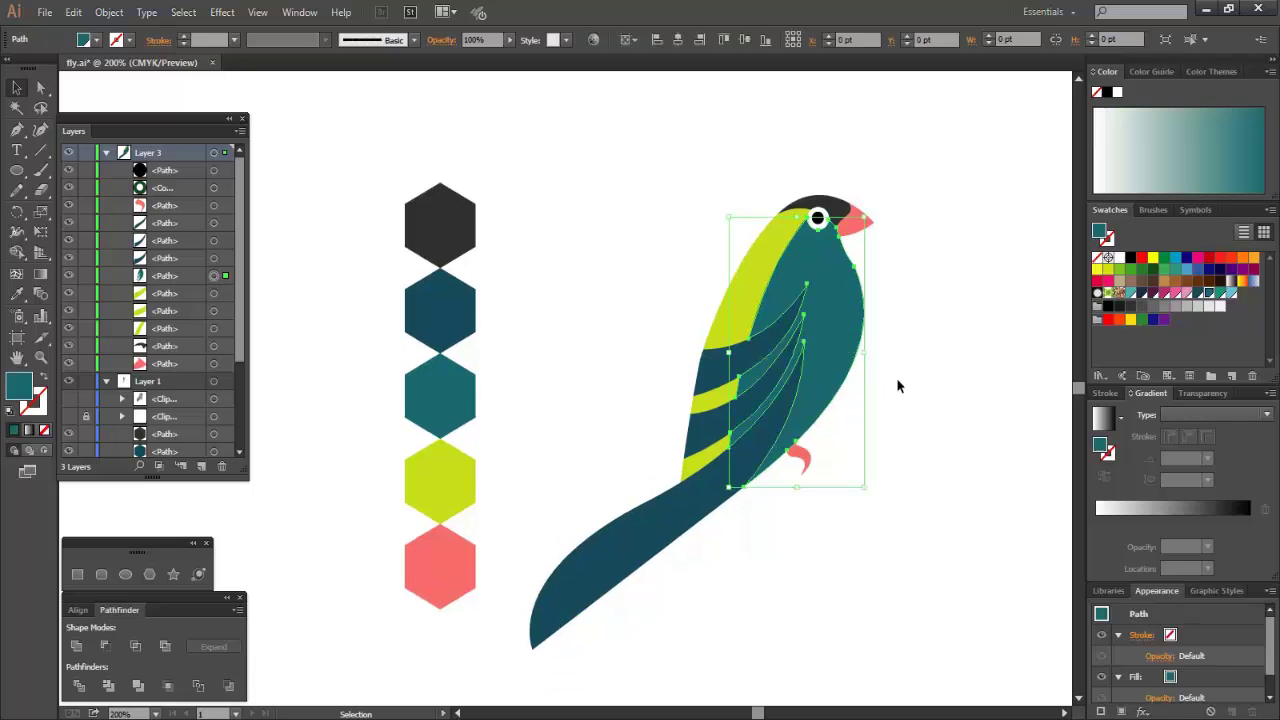
left_click(1200, 512)
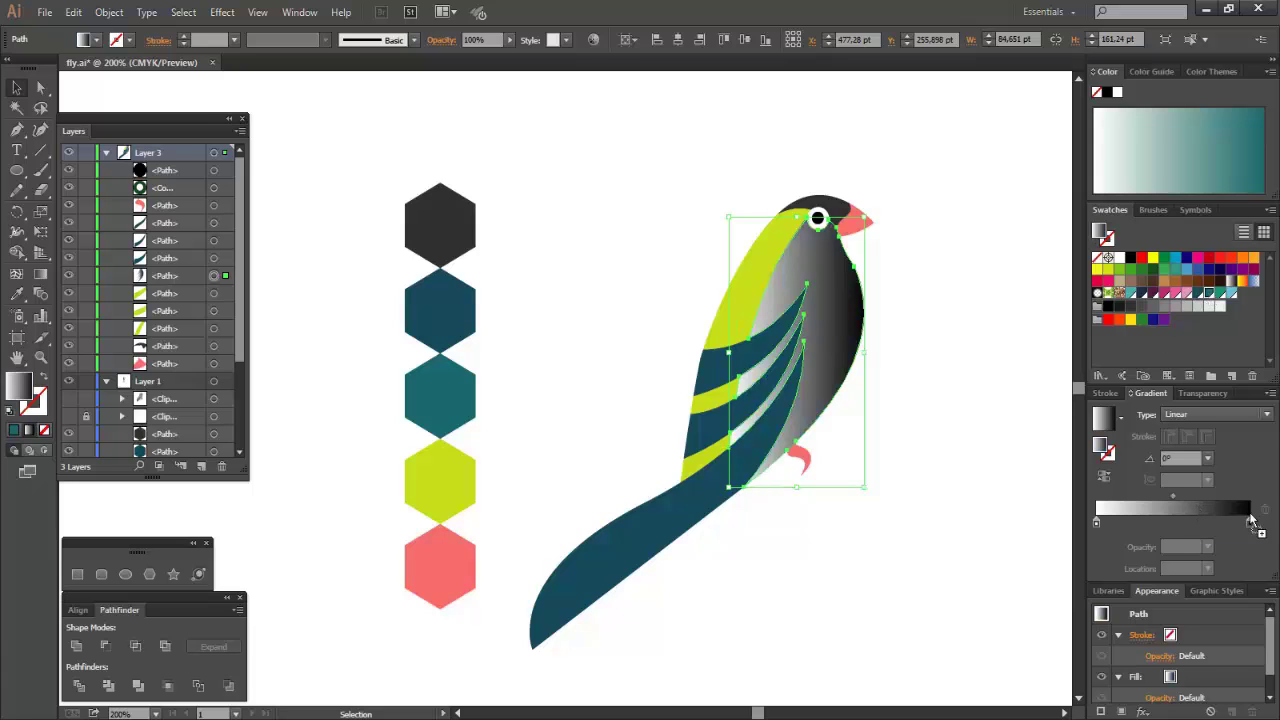
left_click_drag(1250, 516, 1250, 521)
left_click_drag(1219, 294, 1096, 523)
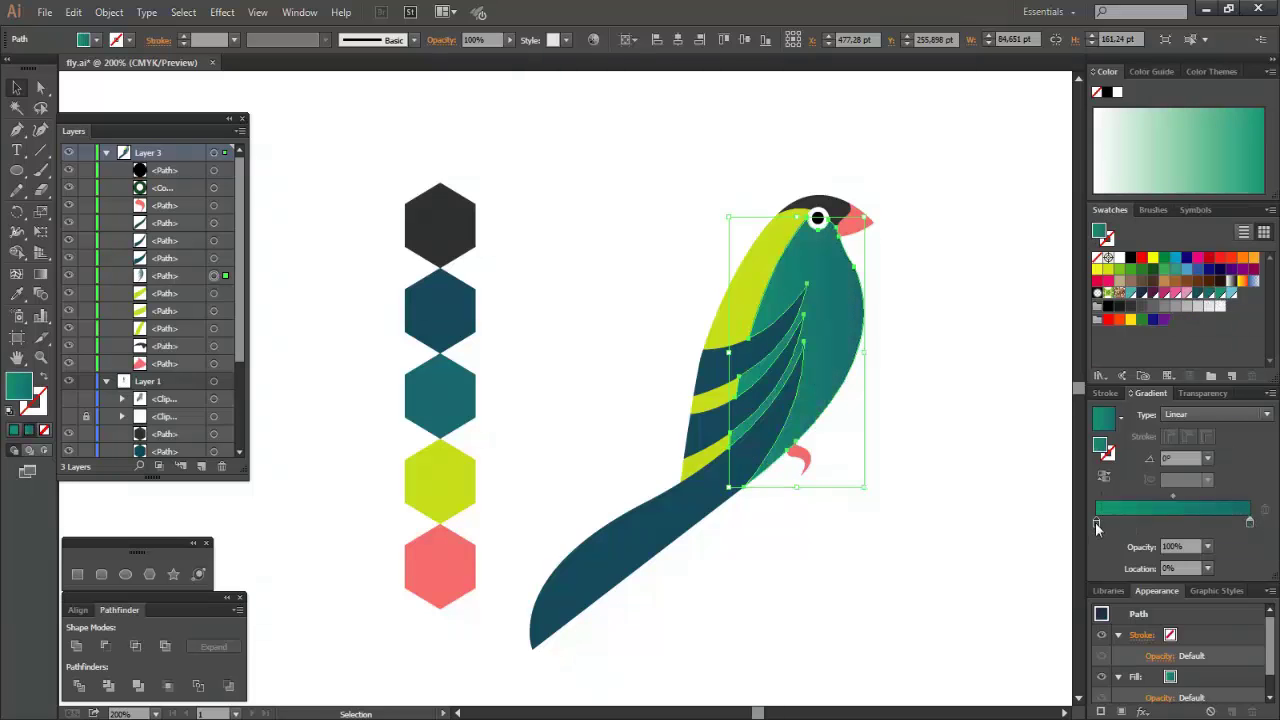
Change the breast gradient to Radial, shrink its radius and centre it near the chest's outer edge
left_click(40, 273)
left_click_drag(846, 242, 709, 484)
left_click(1220, 415)
left_click(1200, 450)
mouse_move(814, 348)
left_mouse_down()
mouse_move(855, 295)
mouse_move(826, 297)
left_mouse_up()
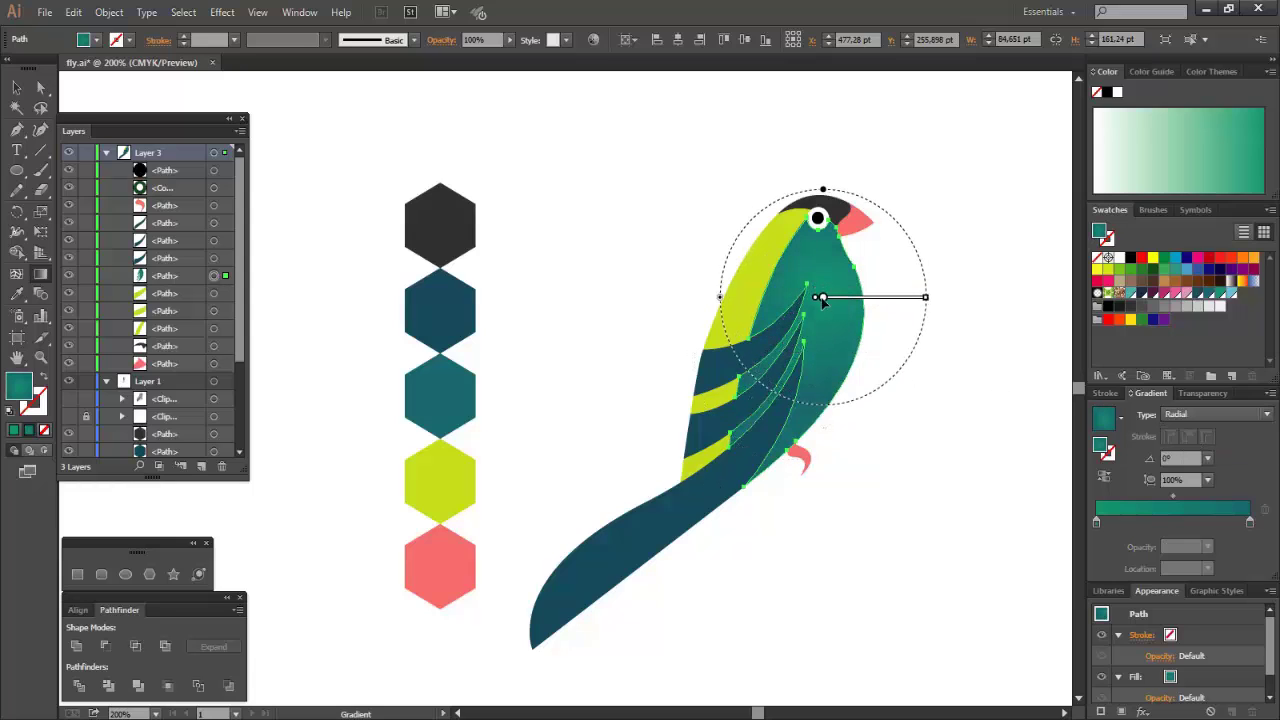
left_click_drag(926, 298, 914, 300)
left_click_drag(820, 298, 848, 328)
mouse_move(850, 310)
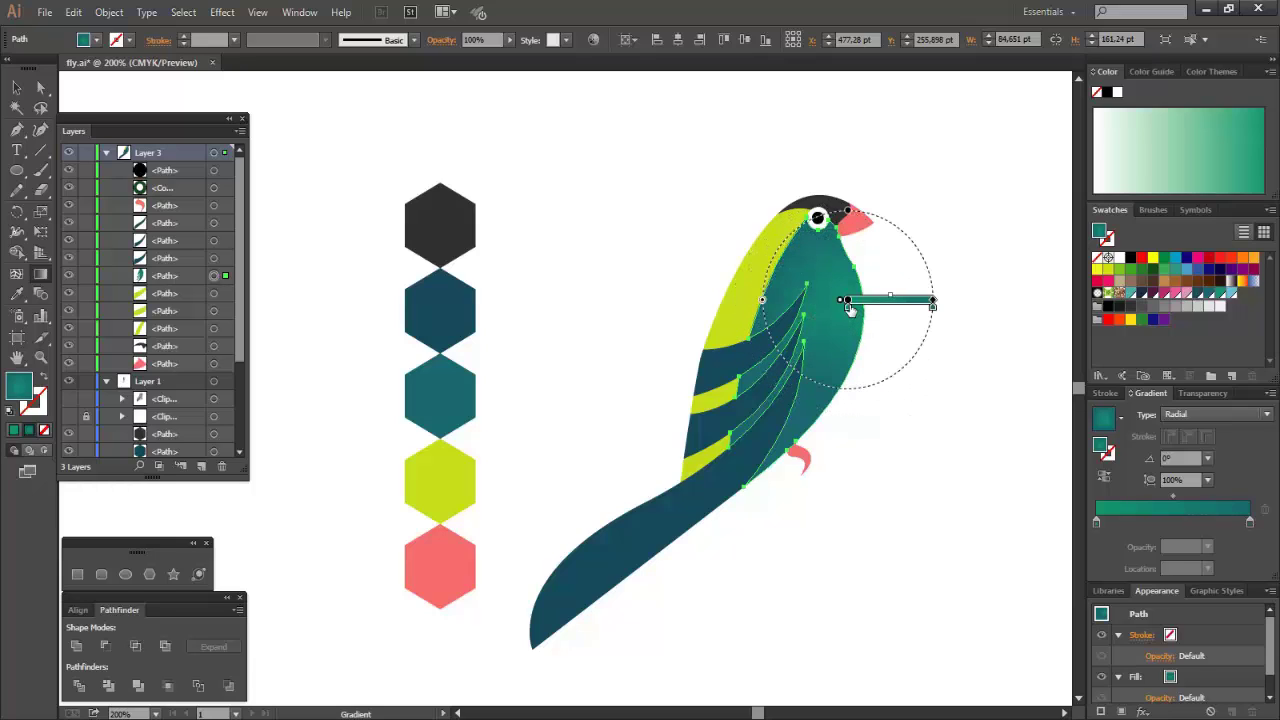
left_click(16, 88)
left_click(921, 391)
Give the tail a radial gradient from teal at the centre to dark blue at the outside
scroll(921, 393, "up", 2)
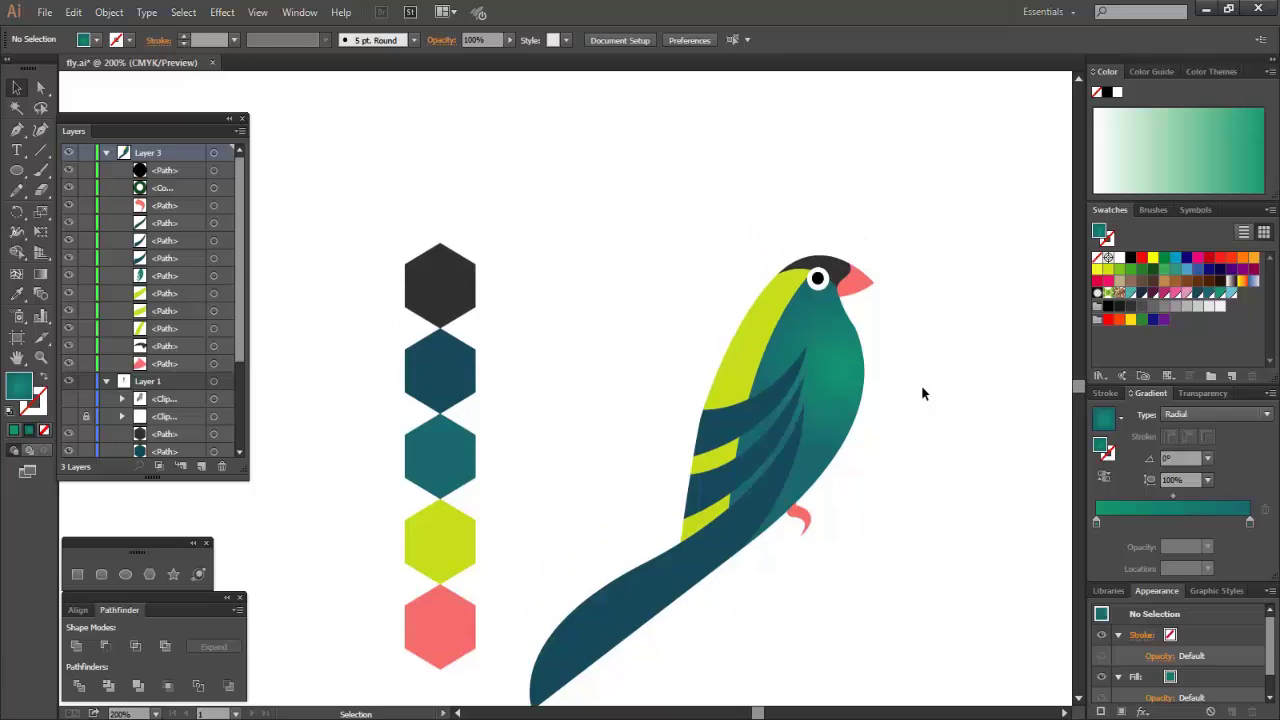
scroll(922, 392, "down", 1)
left_click(688, 546)
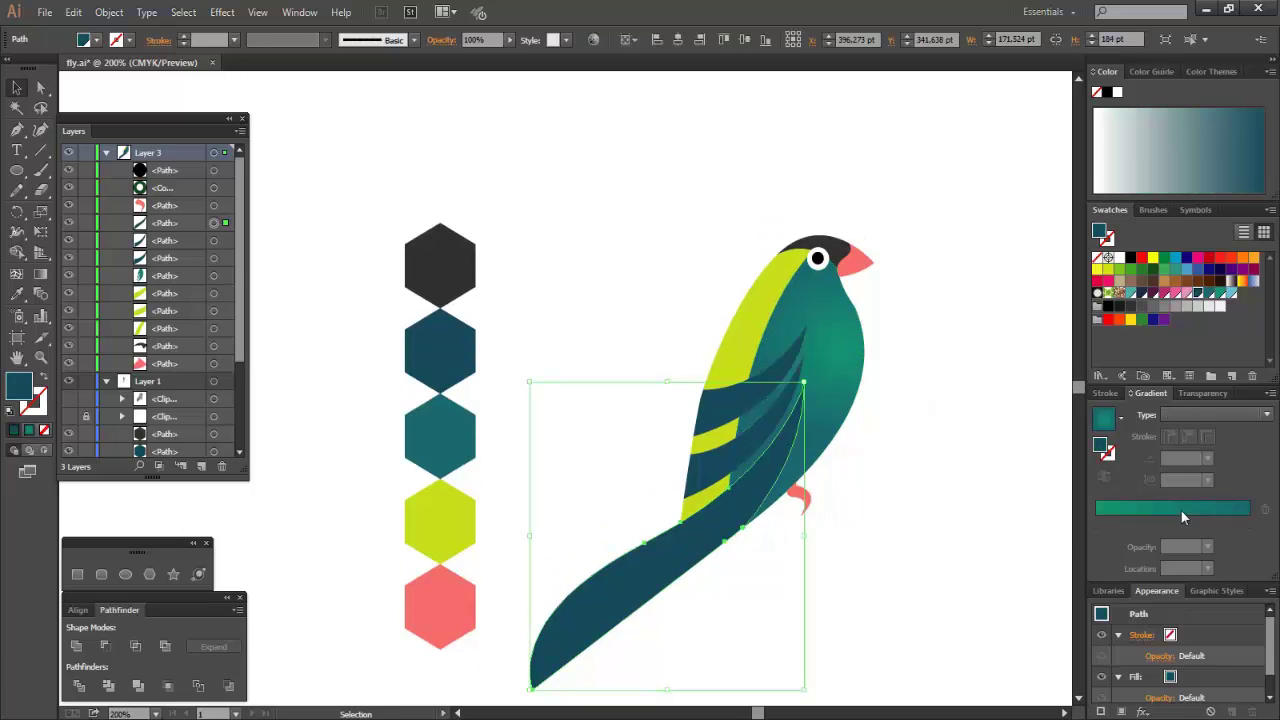
left_click(1180, 509)
left_click_drag(1196, 296, 1250, 523)
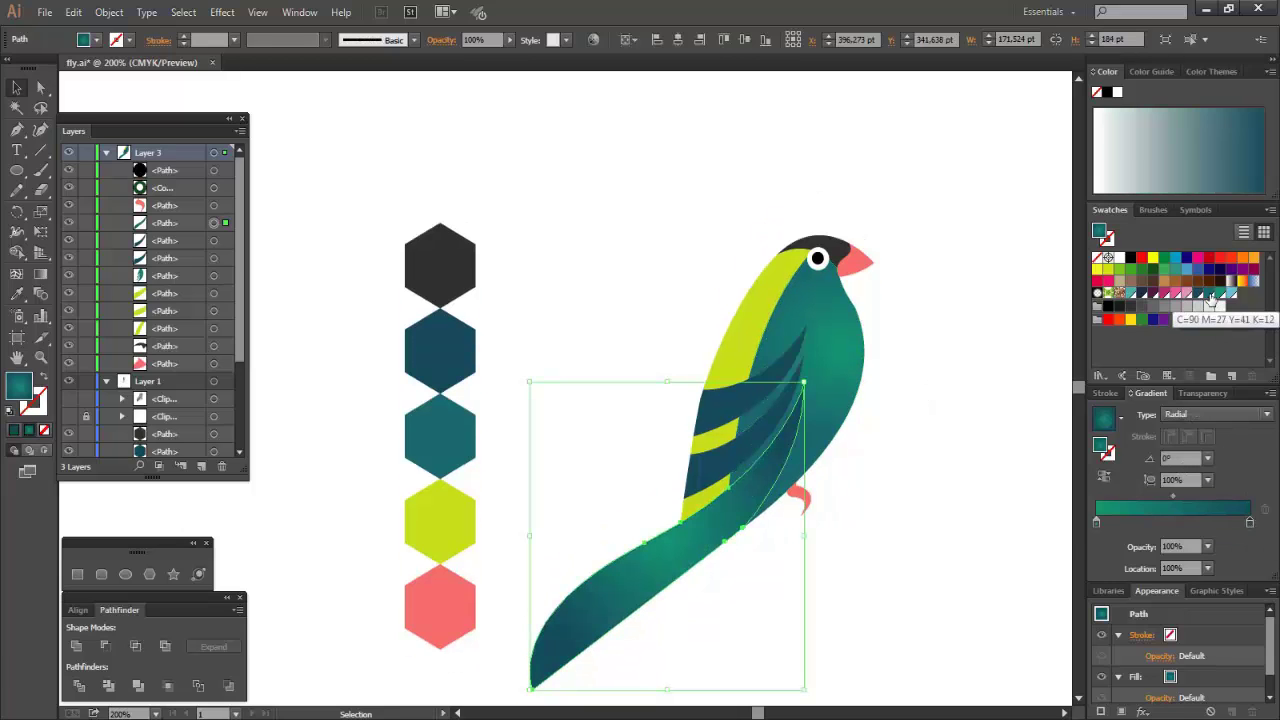
left_click_drag(1210, 296, 1097, 523)
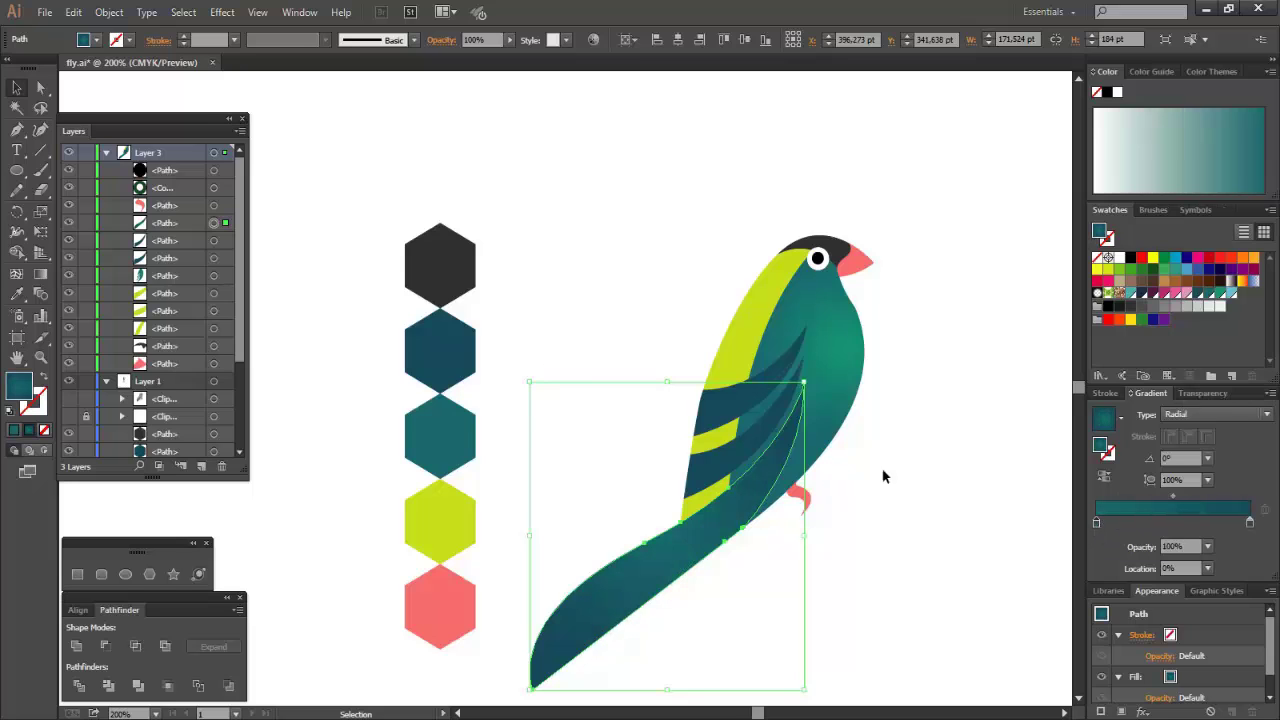
left_click(983, 450)
Copy the tail's gradient onto the dark blue wing bands with the Eyedropper
left_click(734, 458)
key("i")
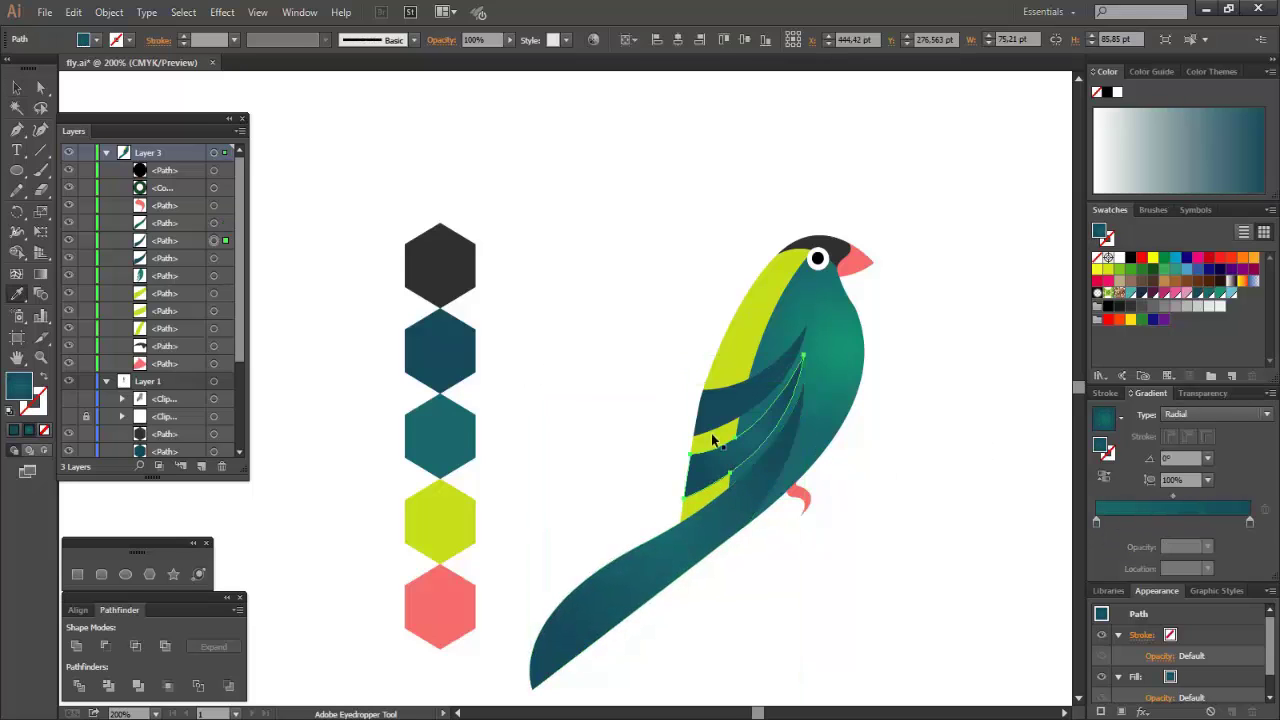
left_click(705, 524)
key("v")
left_click(938, 230)
scroll(954, 354, "down", 2)
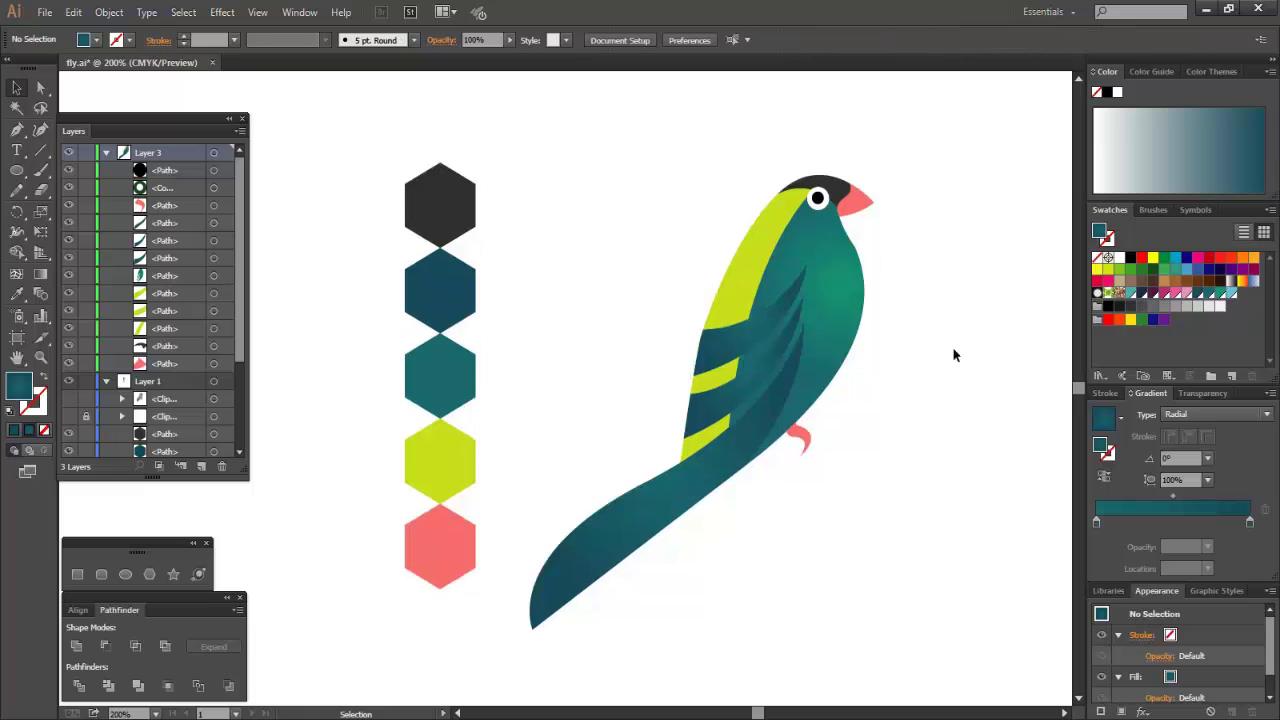
Apply the current teal-to-blue gradient fill to the lime back shape
scroll(957, 374, "up", 1)
left_click(740, 319)
left_click(1104, 418)
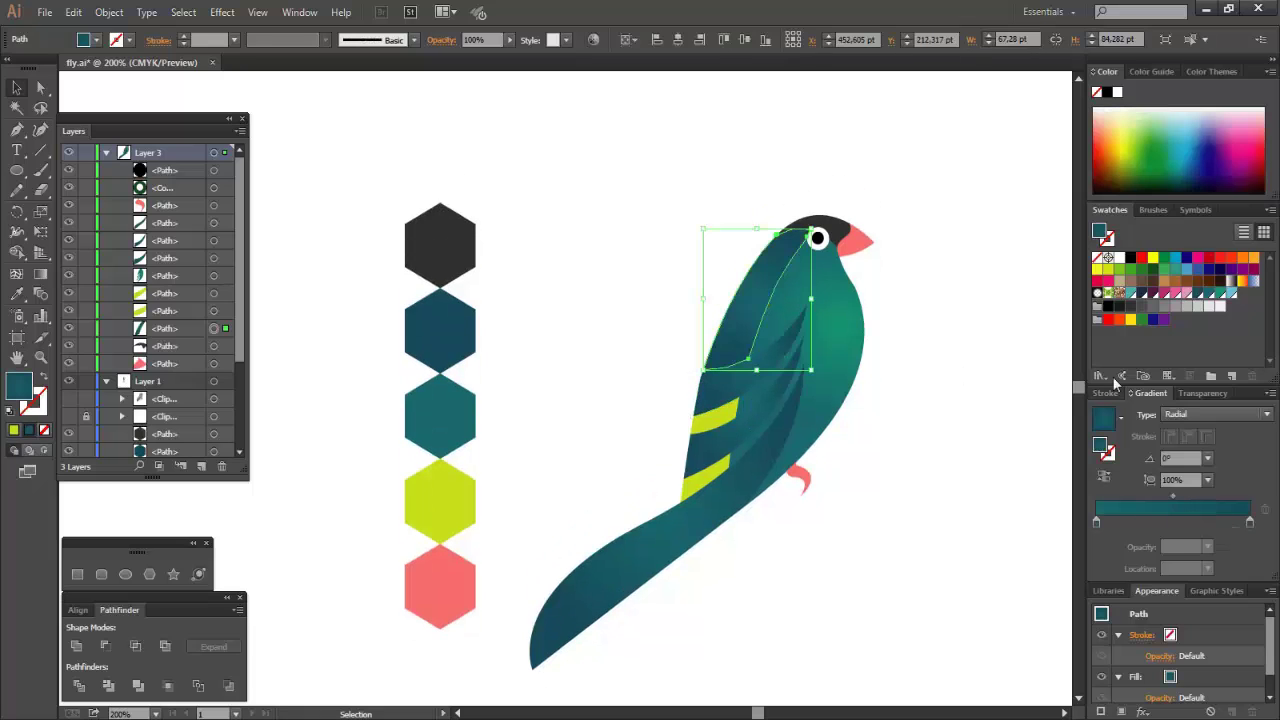
left_click(938, 330)
Add the lime palette hexagon's colour to the swatches
left_click(440, 502)
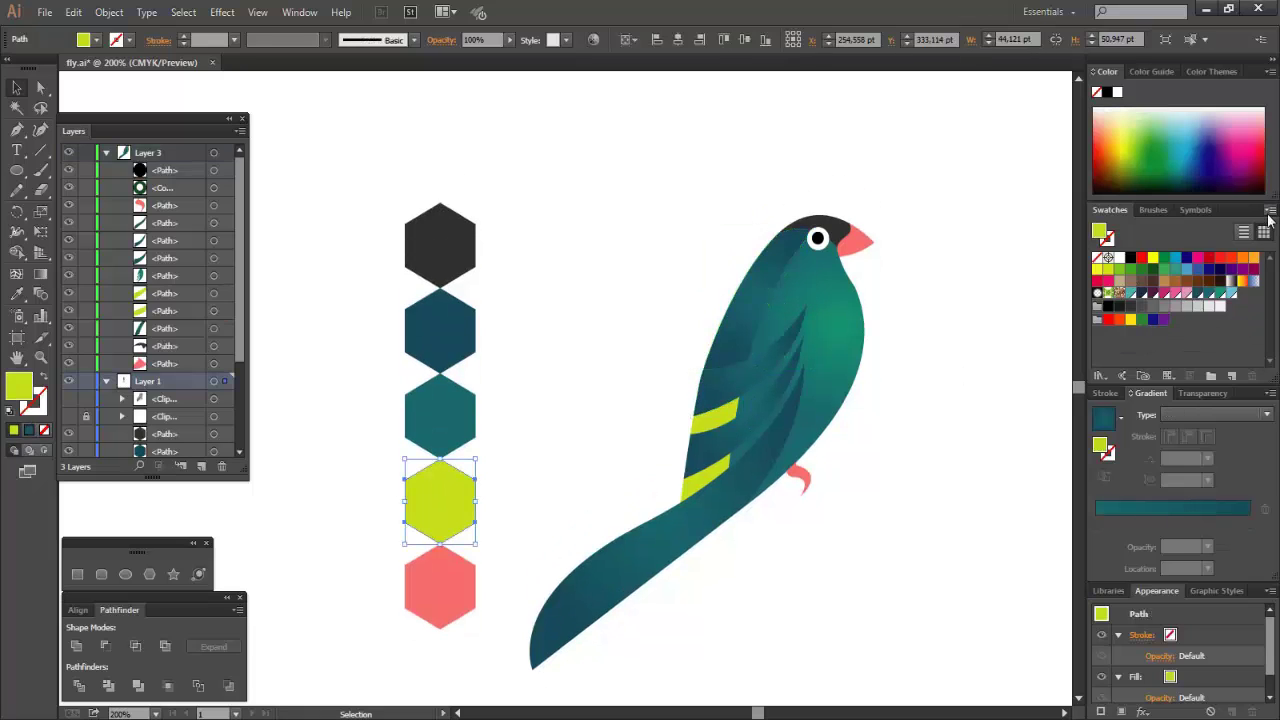
left_click(1270, 212)
left_click(1105, 337)
Change the back's gradient to a linear blend from the lime swatch to a darker green
left_click(745, 321)
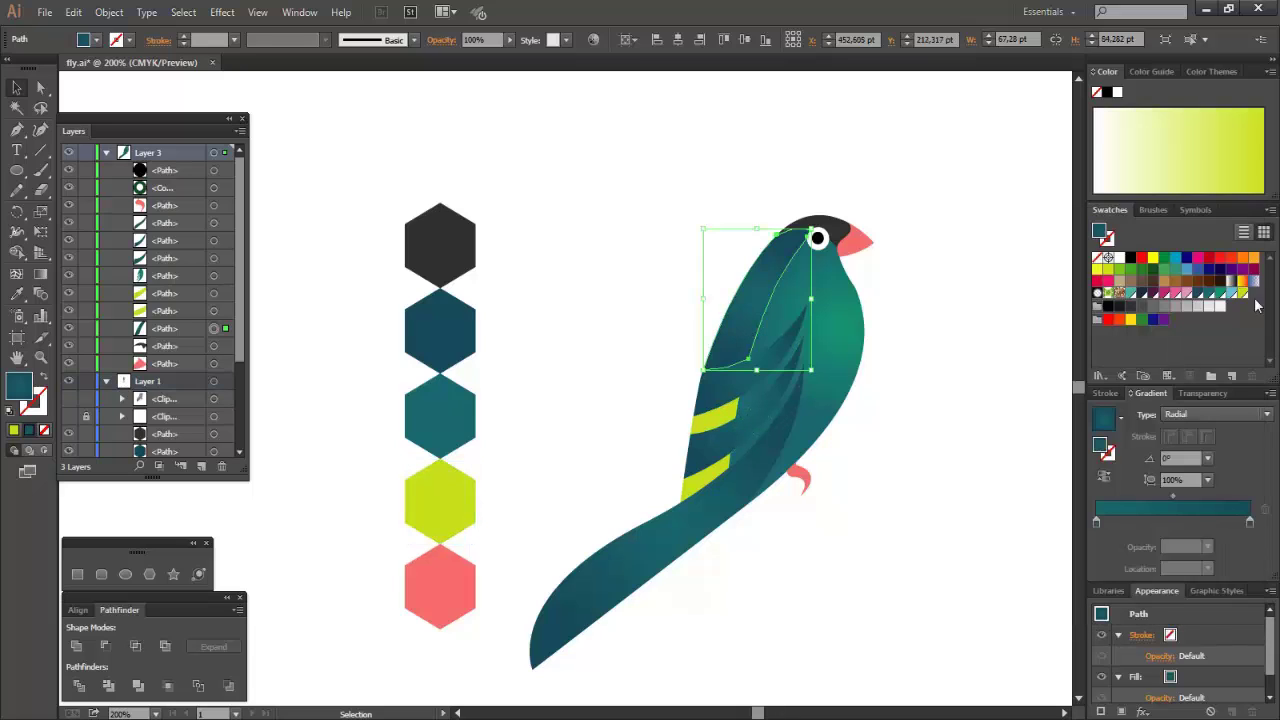
left_click_drag(1242, 294, 1097, 523)
left_click_drag(1098, 270, 1250, 525)
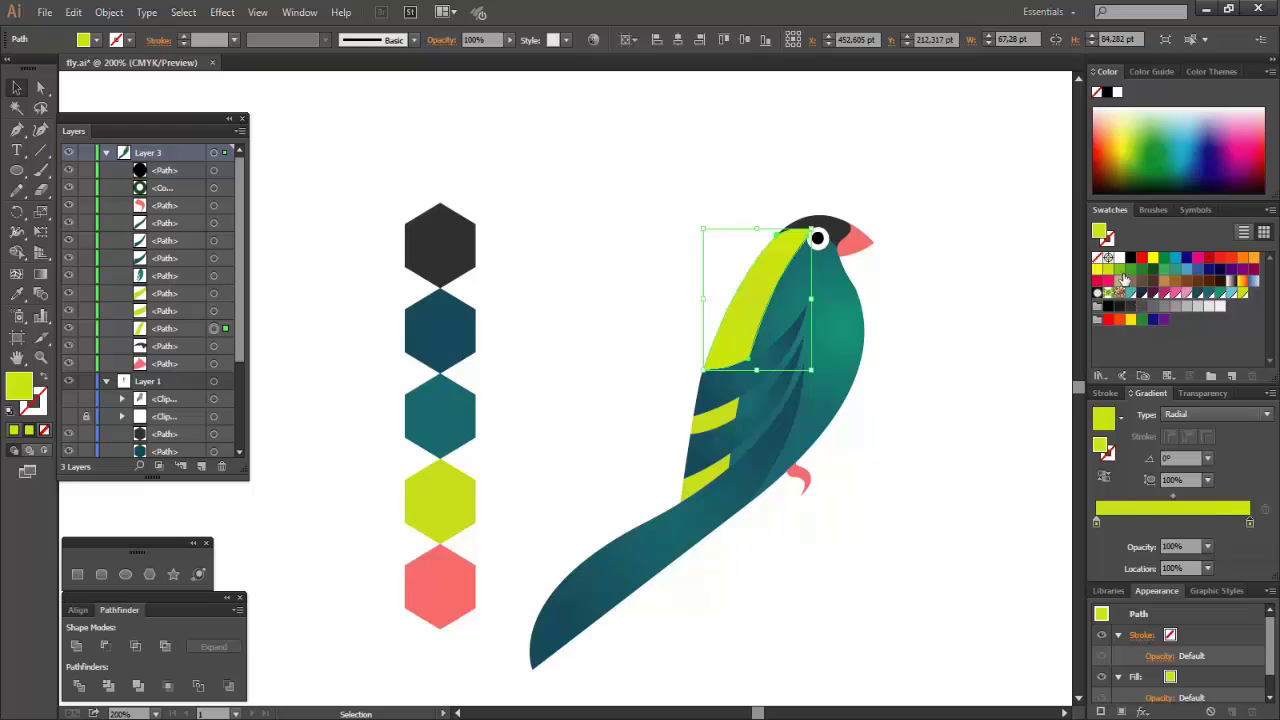
left_click_drag(1121, 272, 1250, 523)
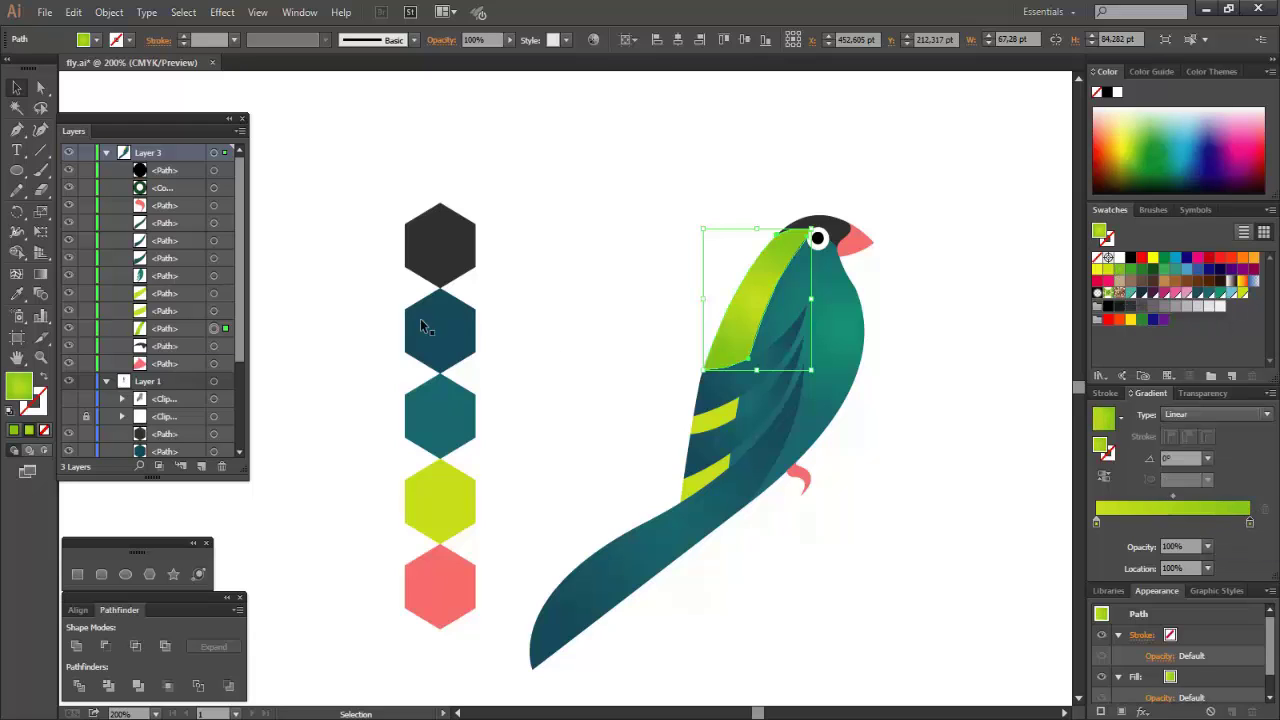
Copy the back's lime-green gradient onto both wing stripes with the Eyedropper
left_click(715, 410)
key("i")
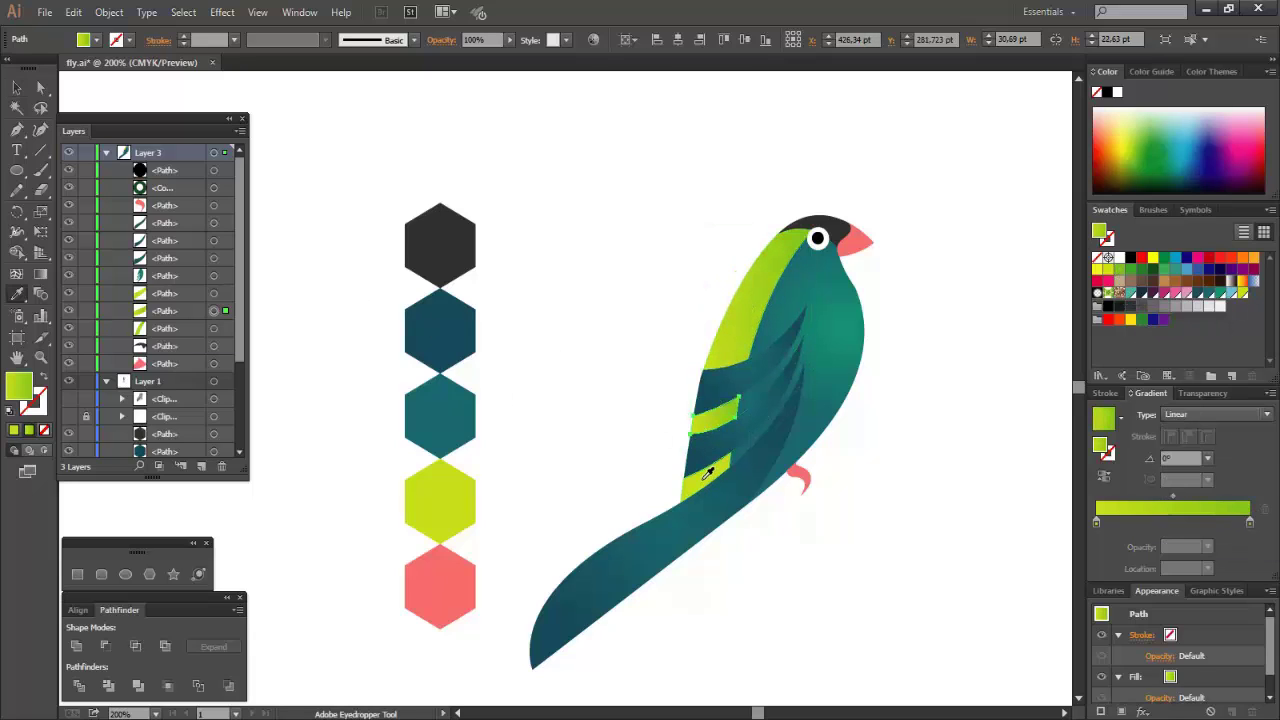
left_click(706, 472)
left_click(919, 244)
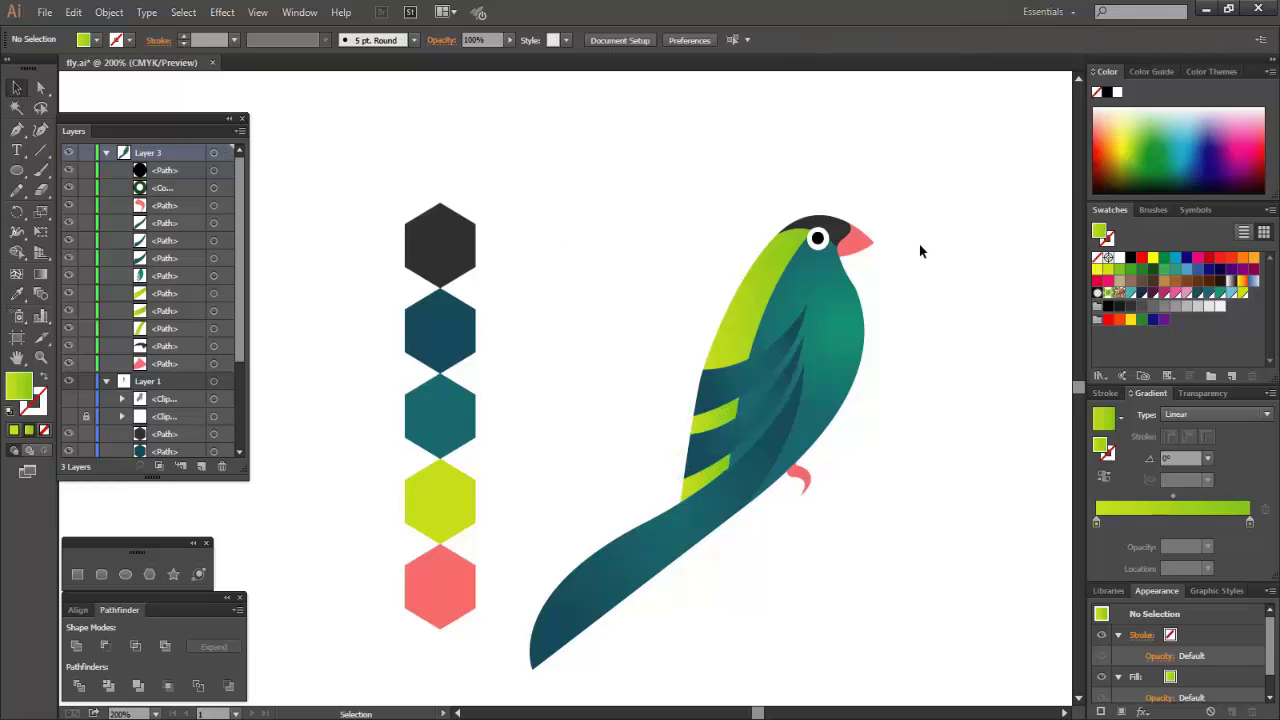
Make the gradients of the lower wing band and the tail linear, running diagonally from their upper tips to their lower ends
scroll(919, 244, "down", 1)
left_click(696, 438)
left_click(40, 275)
left_click(1215, 414)
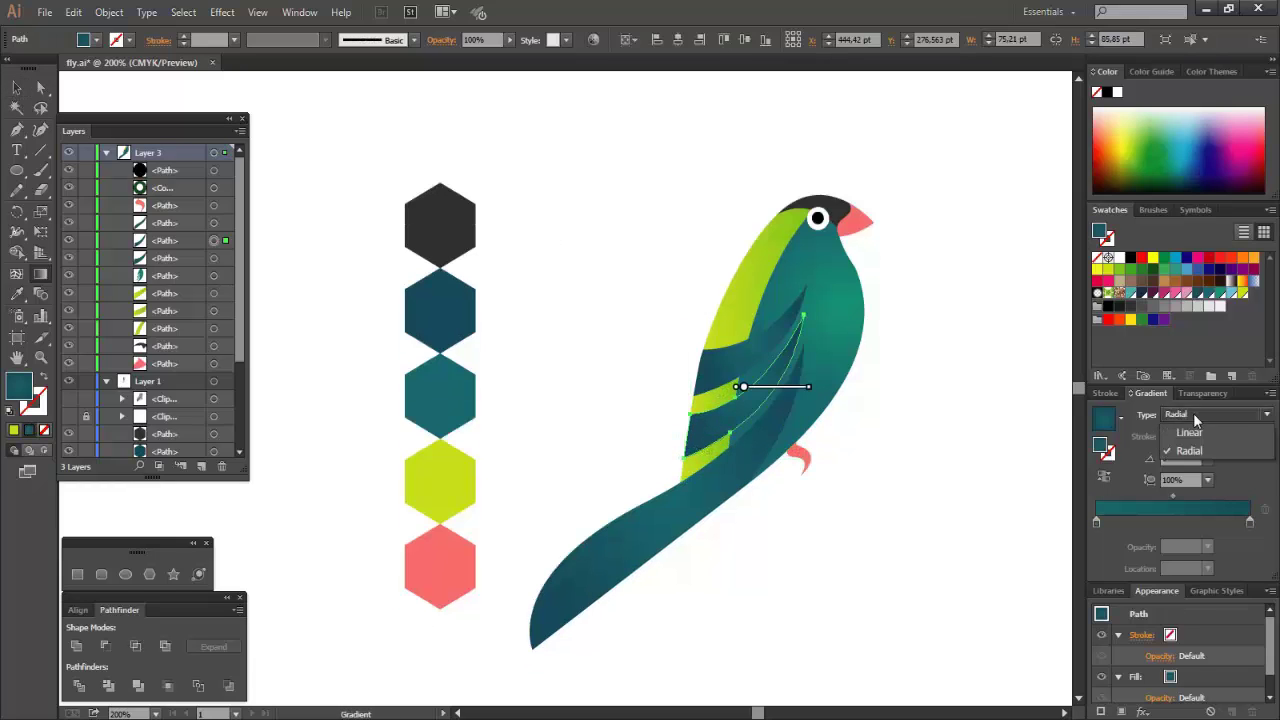
left_click(1190, 426)
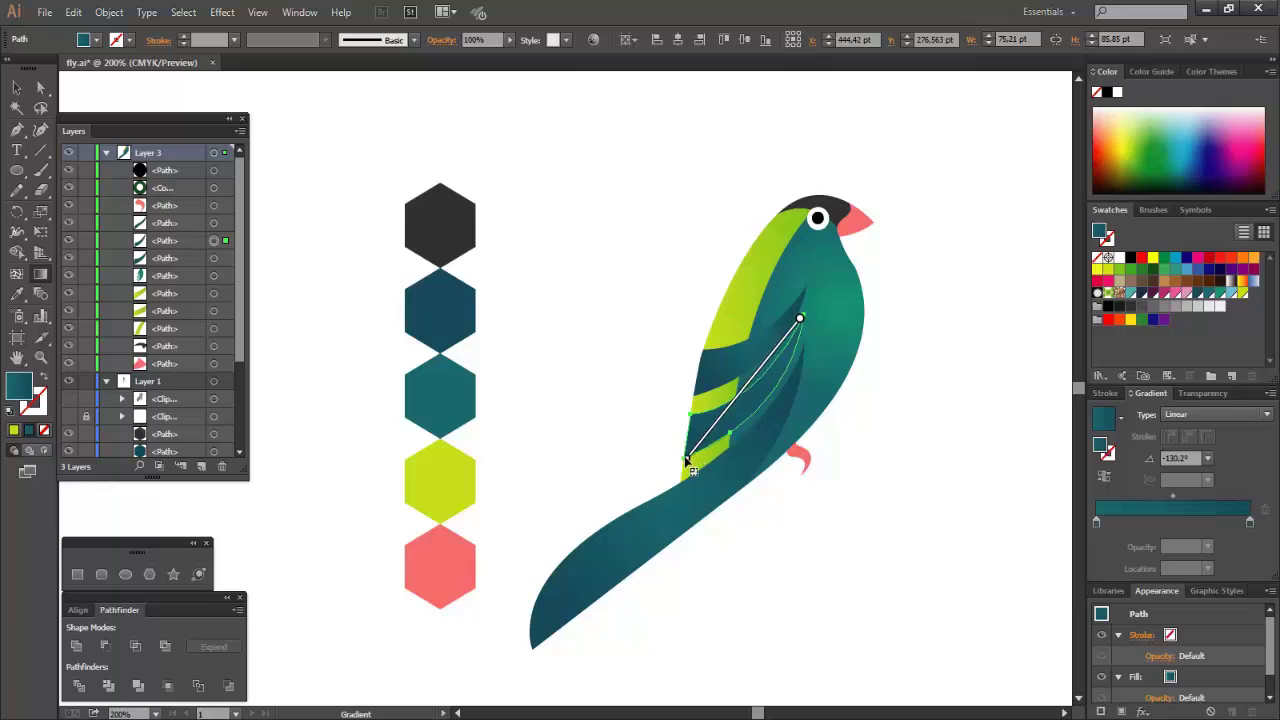
left_click_drag(665, 495, 809, 495)
left_click_drag(804, 350, 538, 656)
Make the upper wing band's gradient linear and run it diagonally from its tip to its outer lower edge
left_click(716, 370, "ctrl")
left_click(1197, 416)
left_click(1189, 432)
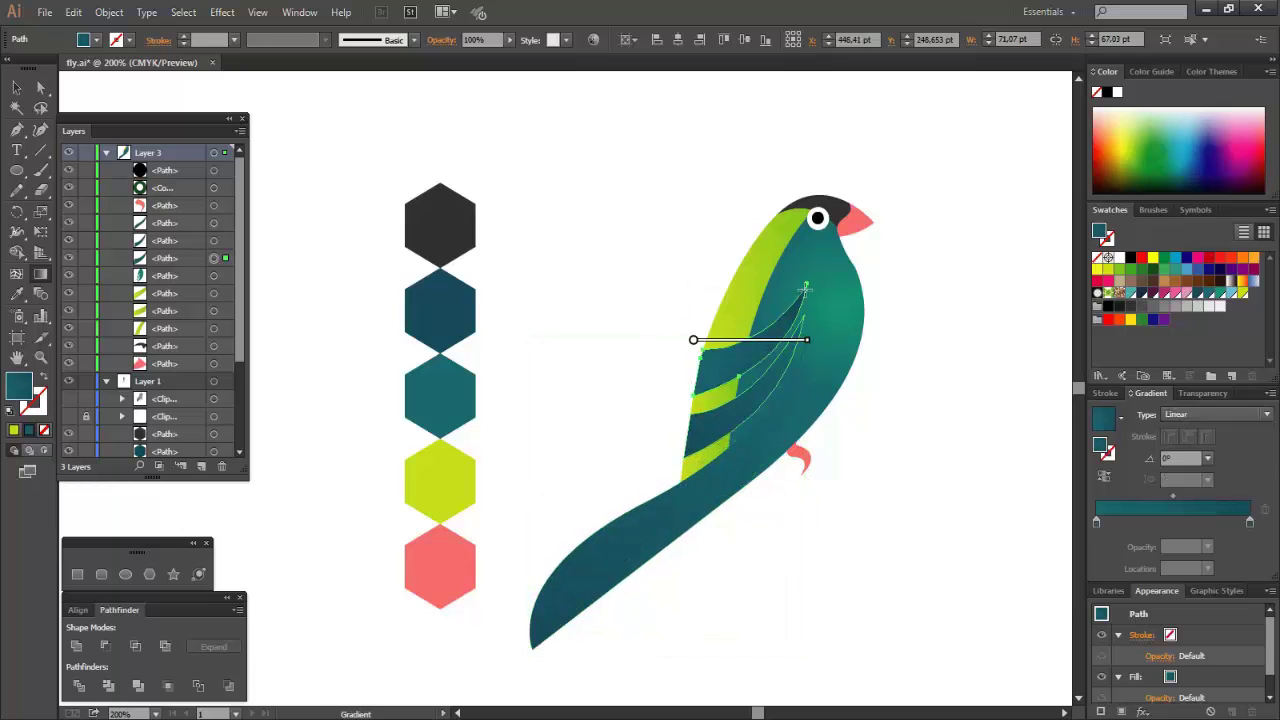
left_click_drag(688, 392, 692, 390)
left_click(16, 90)
left_click(921, 320)
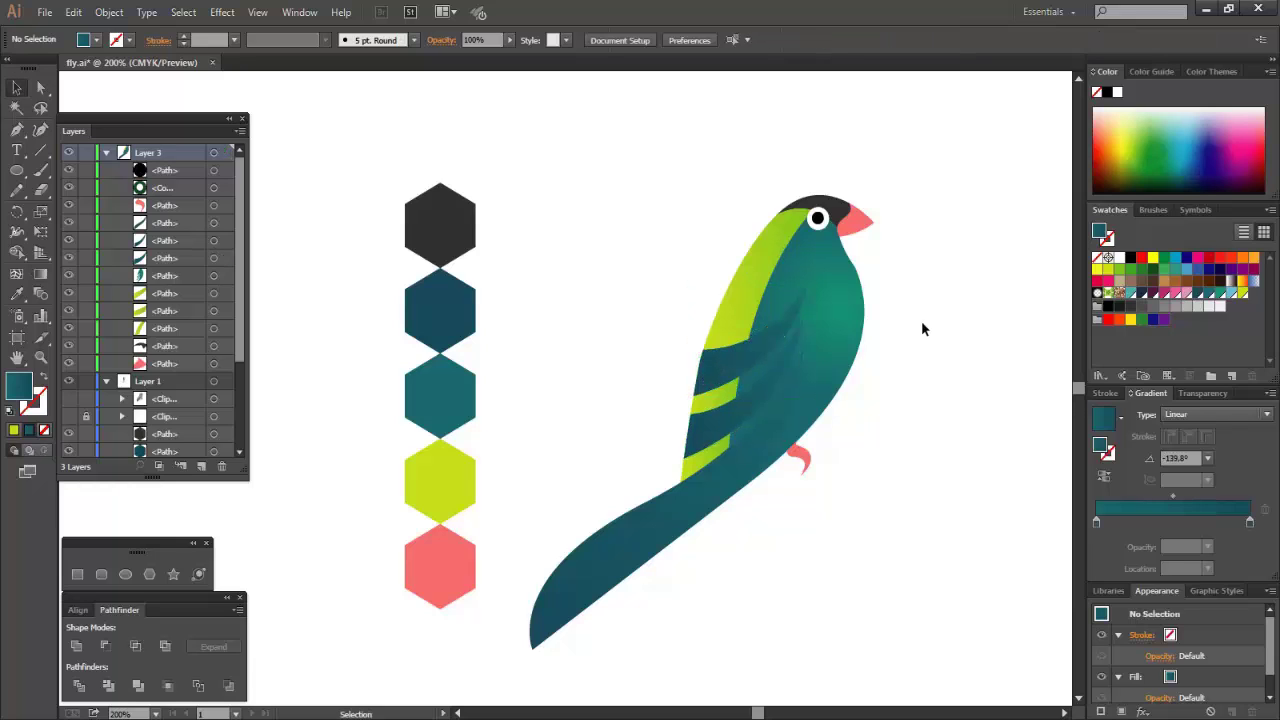
Recolour the breast's radial gradient with light blue at the centre and green at the outside
left_click(842, 335)
left_click_drag(1232, 294, 1100, 530)
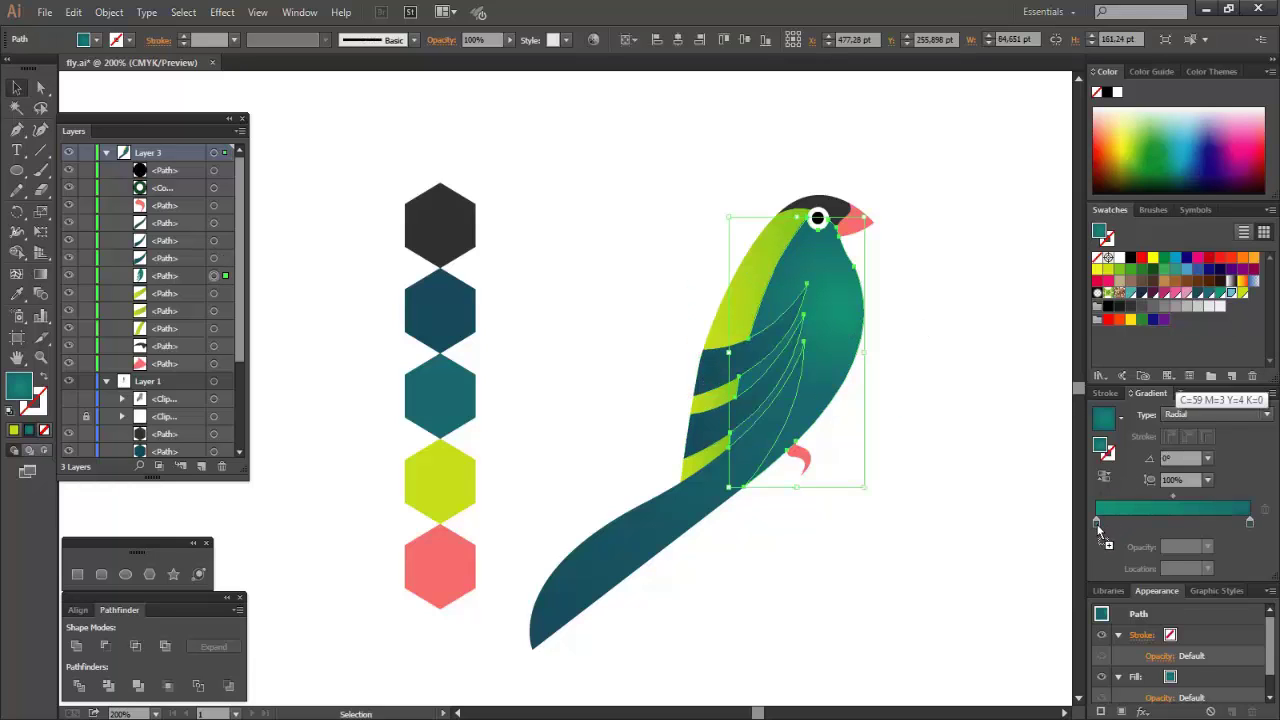
left_click(1097, 522)
left_click_drag(1221, 295, 1251, 524)
left_click(951, 364)
Round the corner on the breast's outline below the beak to a radius of about 53 pt
scroll(951, 364, "up", 1)
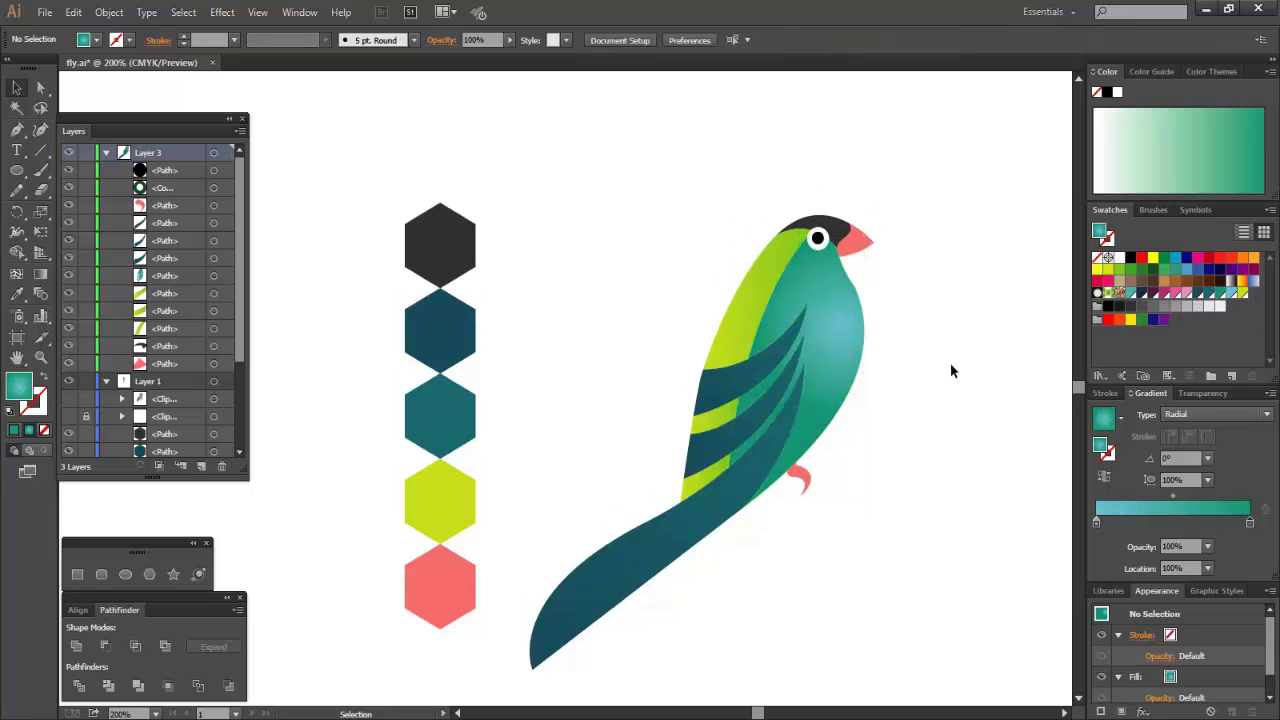
left_click(41, 90)
scroll(851, 285, "up", 4)
left_click(870, 297)
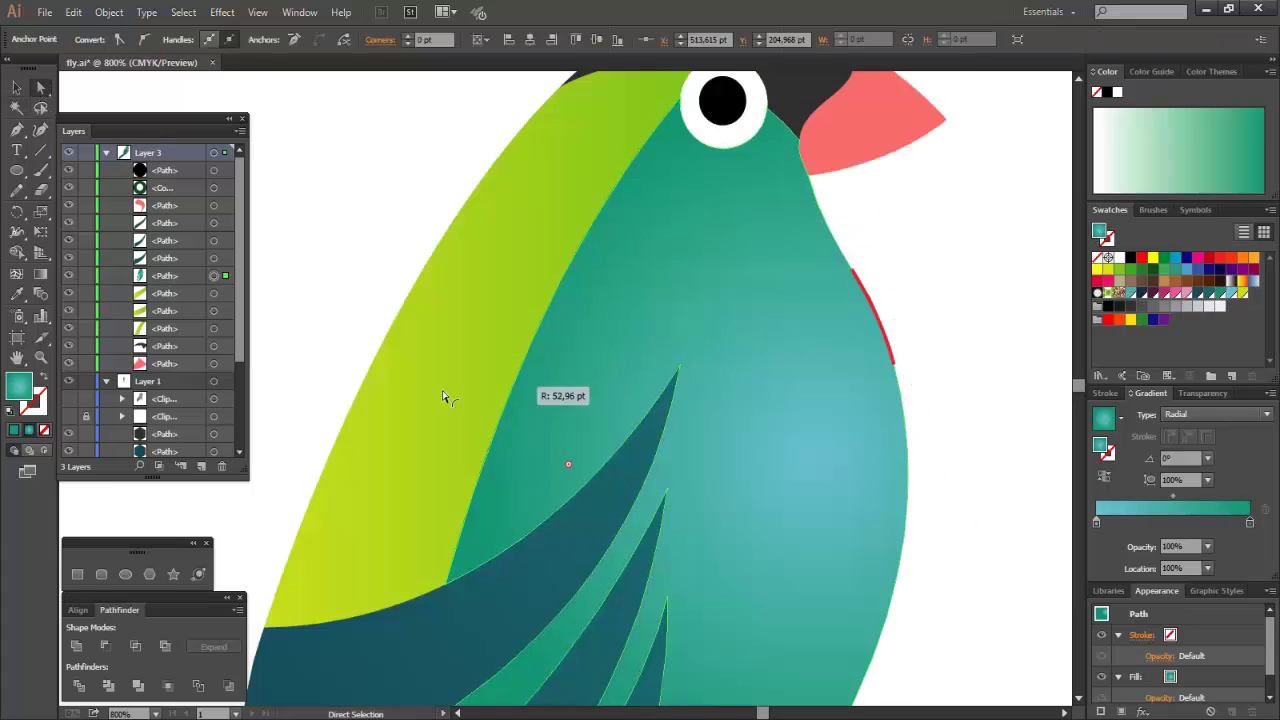
left_click(943, 323)
Apply the current blue-green radial gradient fill to the beak
scroll(943, 323, "down", 3)
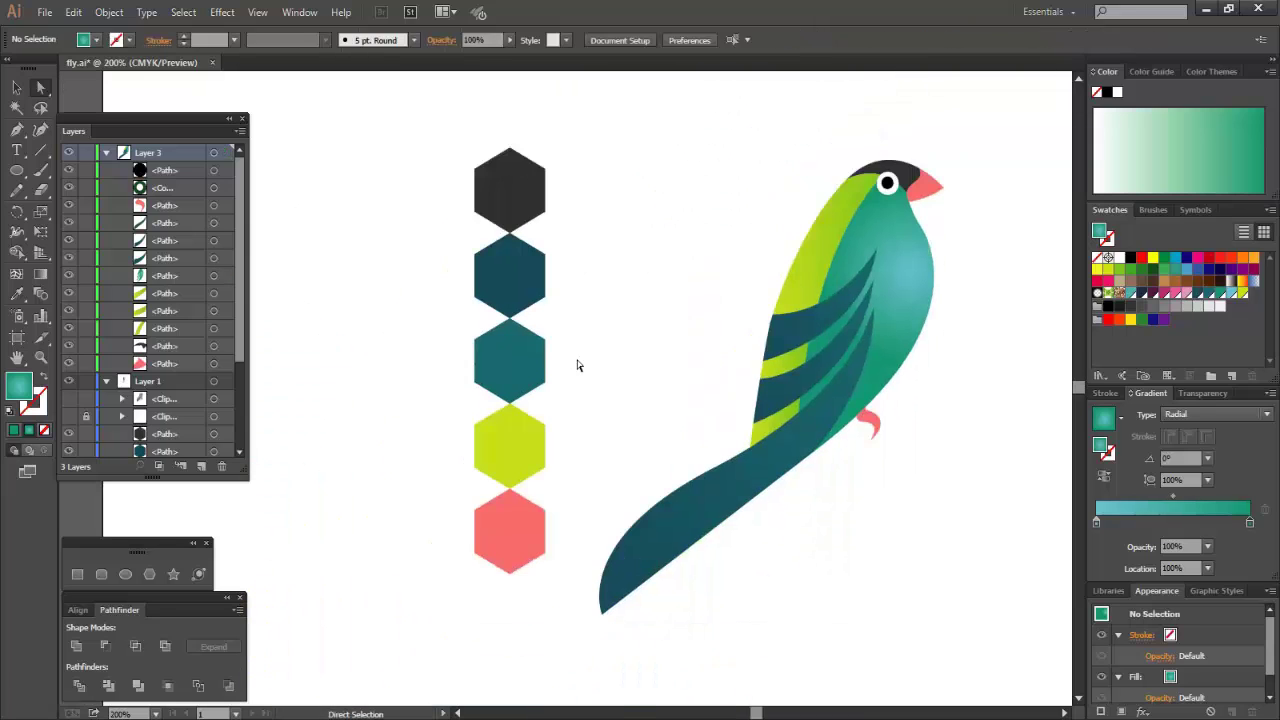
scroll(577, 365, "up", 3)
scroll(577, 365, "right", 3)
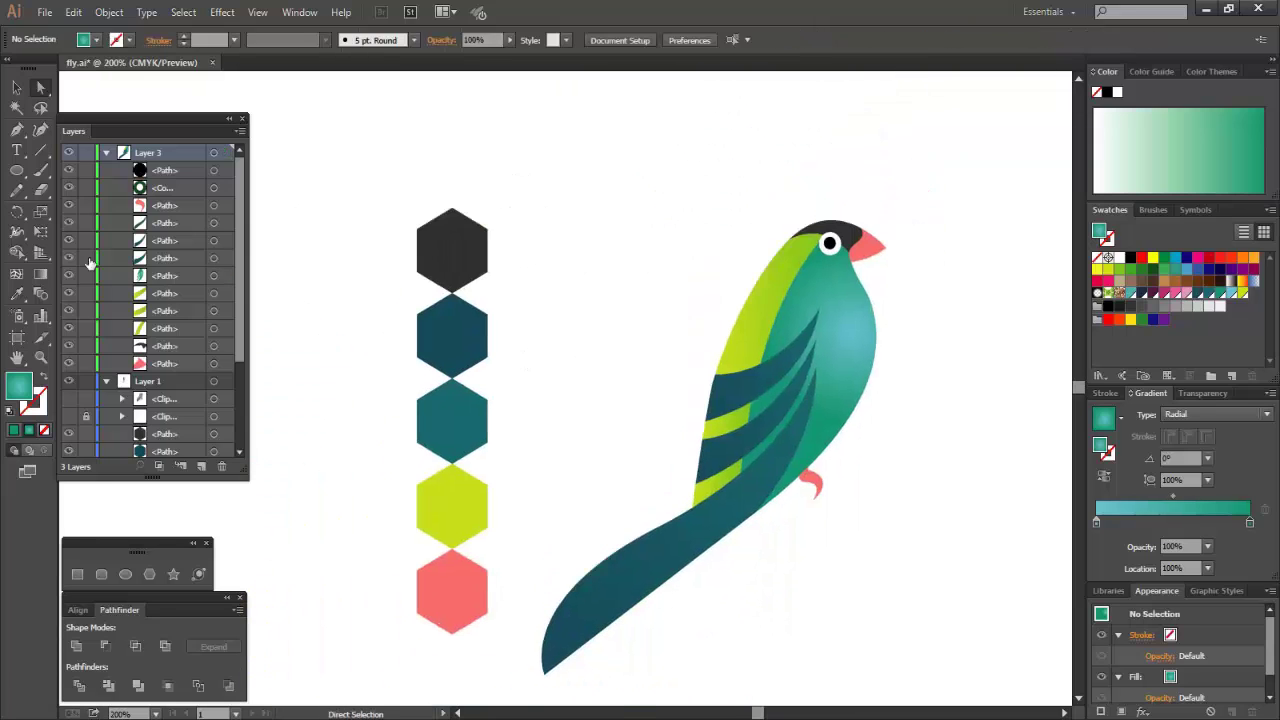
left_click(868, 252)
left_click(1183, 297)
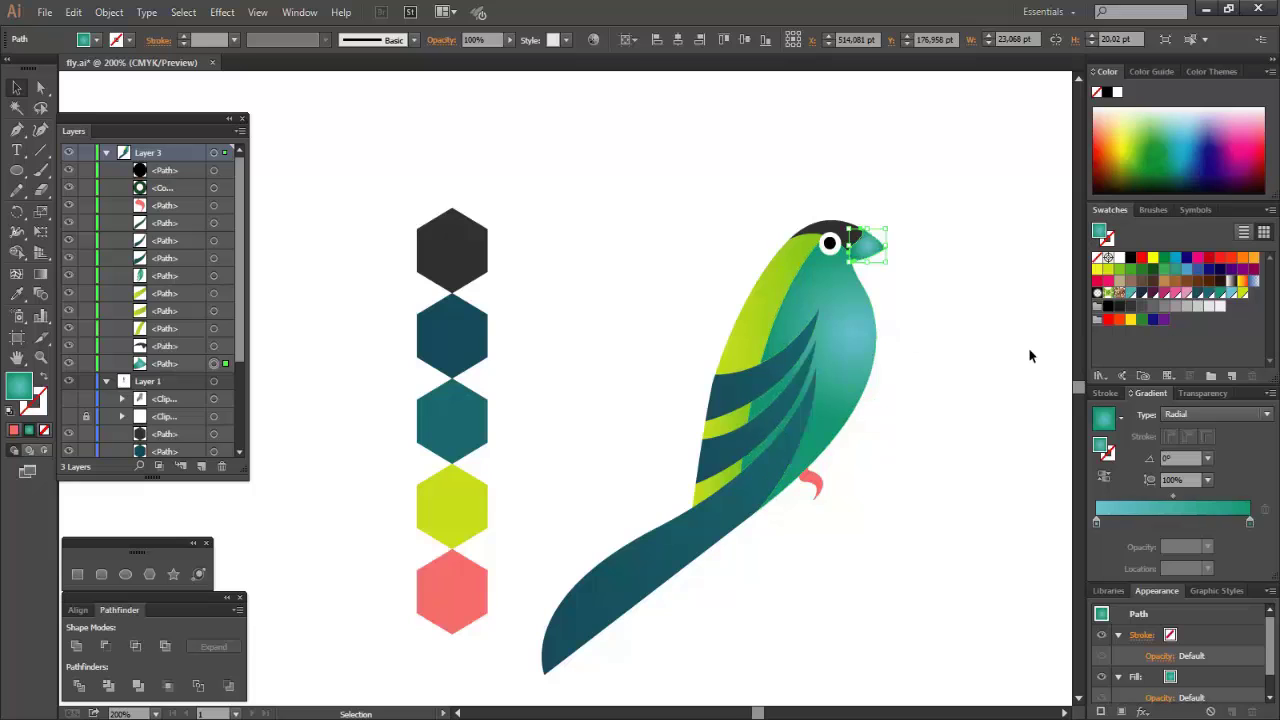
Add the coral hexagon's colour to the swatches and add it as a colour stop near the start of the gradient
left_click(431, 582)
left_click(1268, 213)
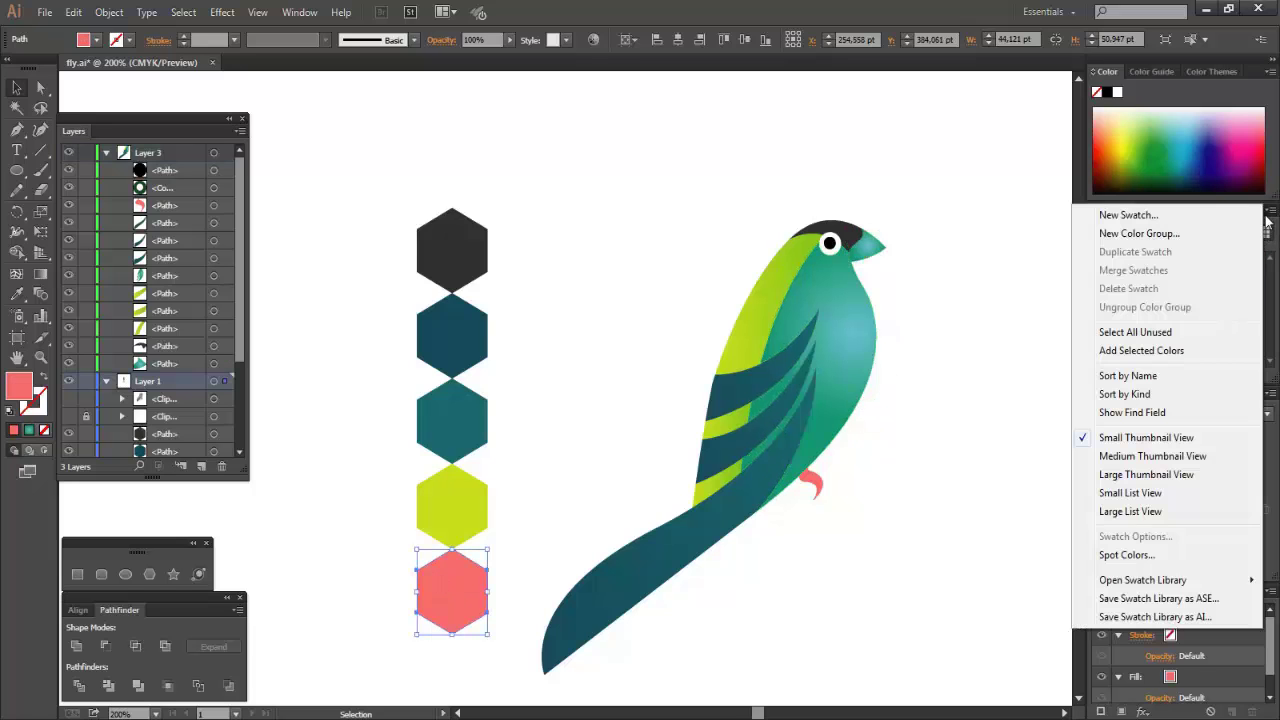
left_click(1165, 355)
left_click_drag(1254, 294, 1116, 514)
Recolour the beak's radial gradient with coral at the centre and pink at the outside
left_click(868, 250)
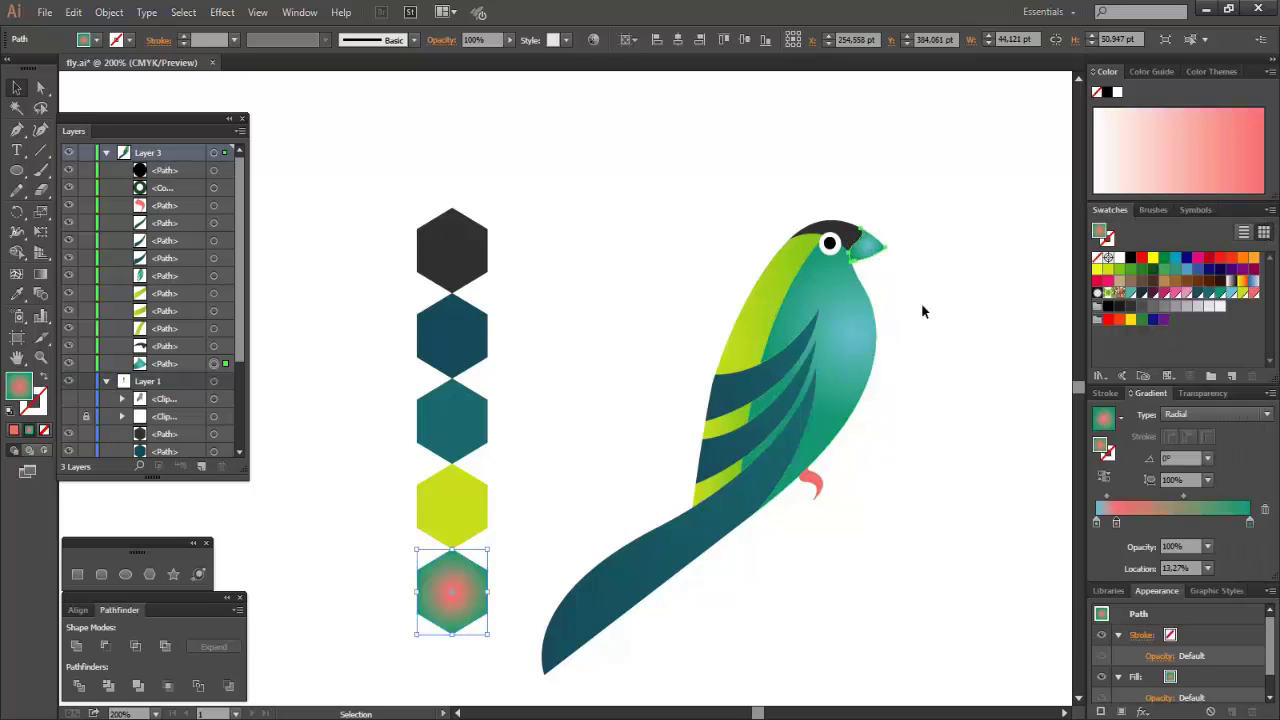
left_click_drag(1254, 294, 1096, 521)
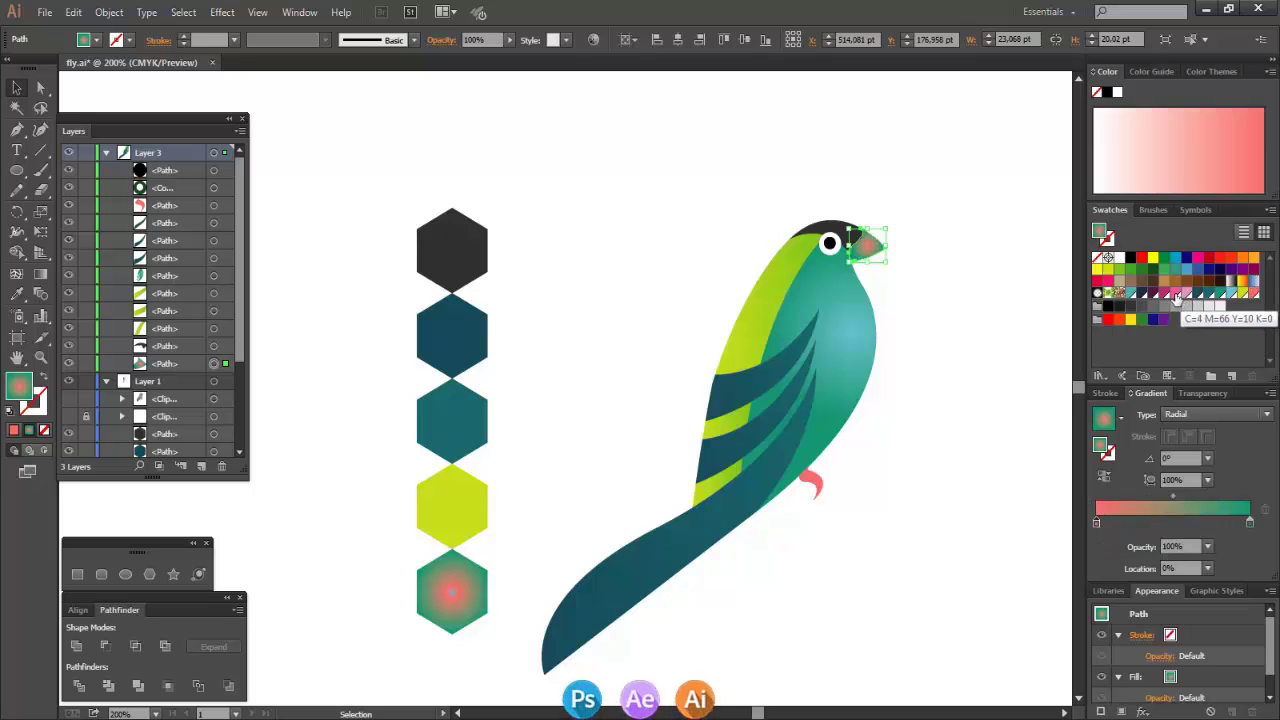
left_click_drag(1178, 297, 1249, 522)
left_click(1236, 413)
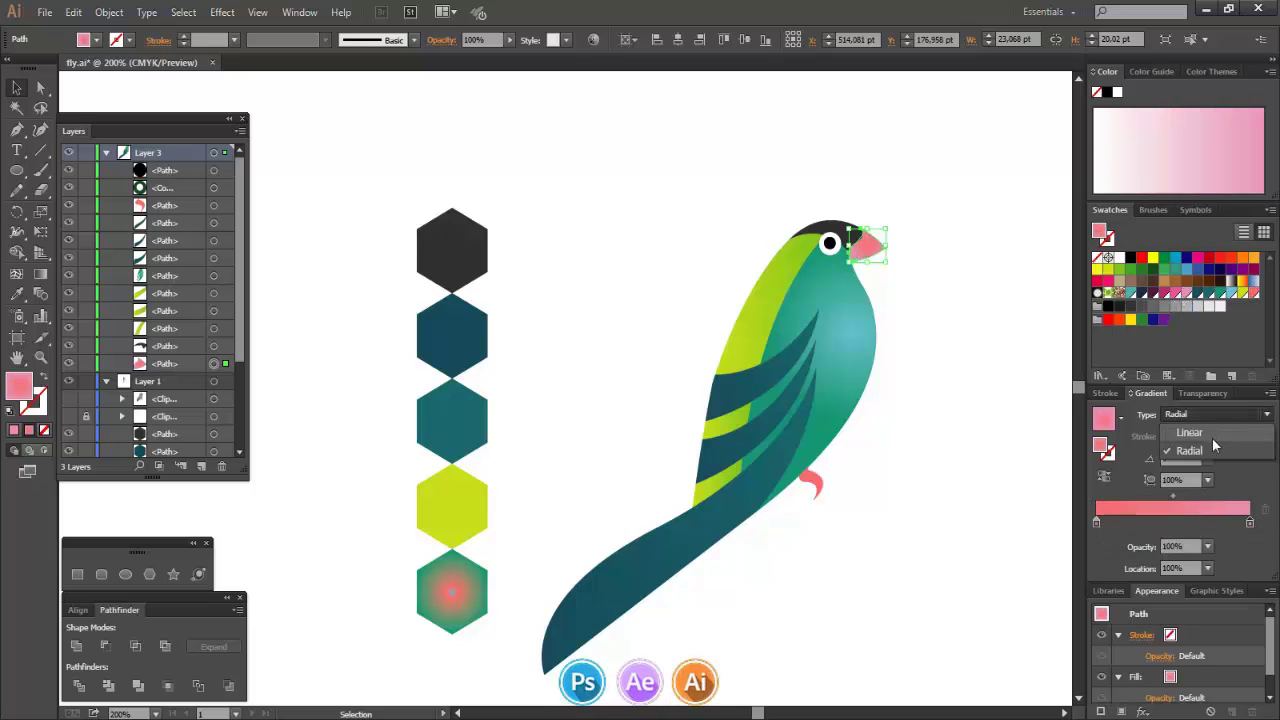
left_click(1210, 448)
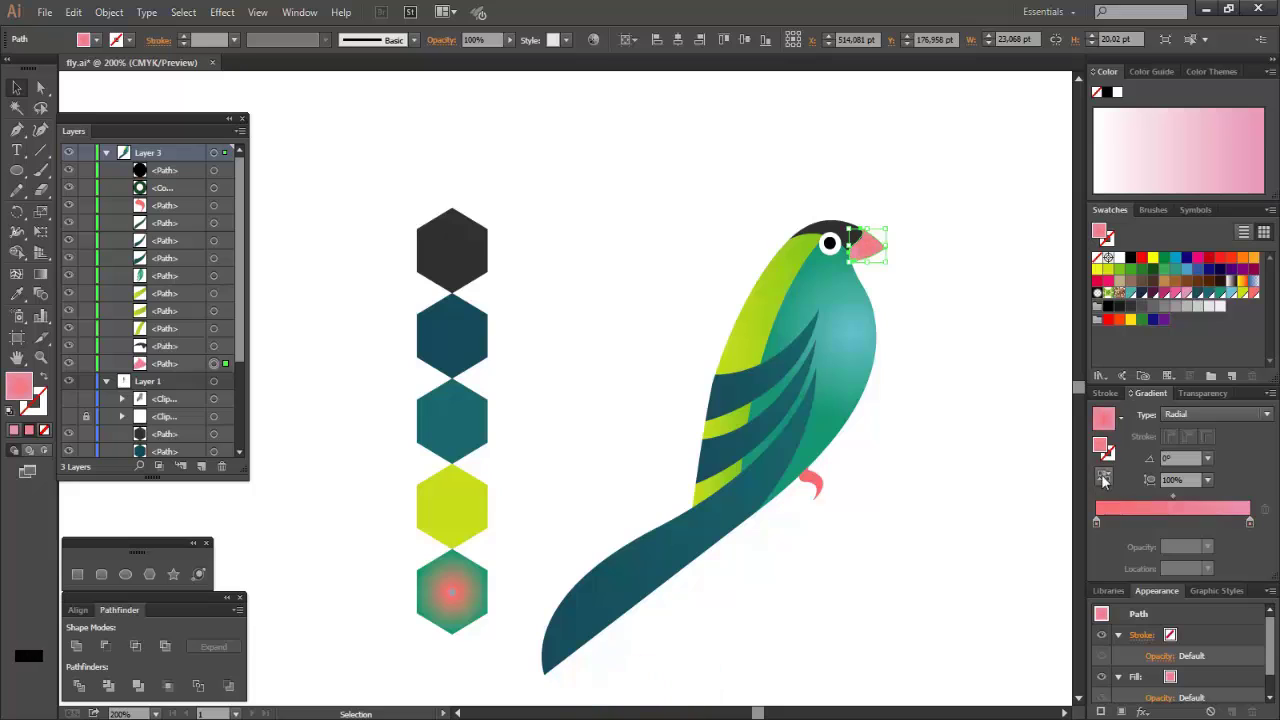
left_click(1104, 481)
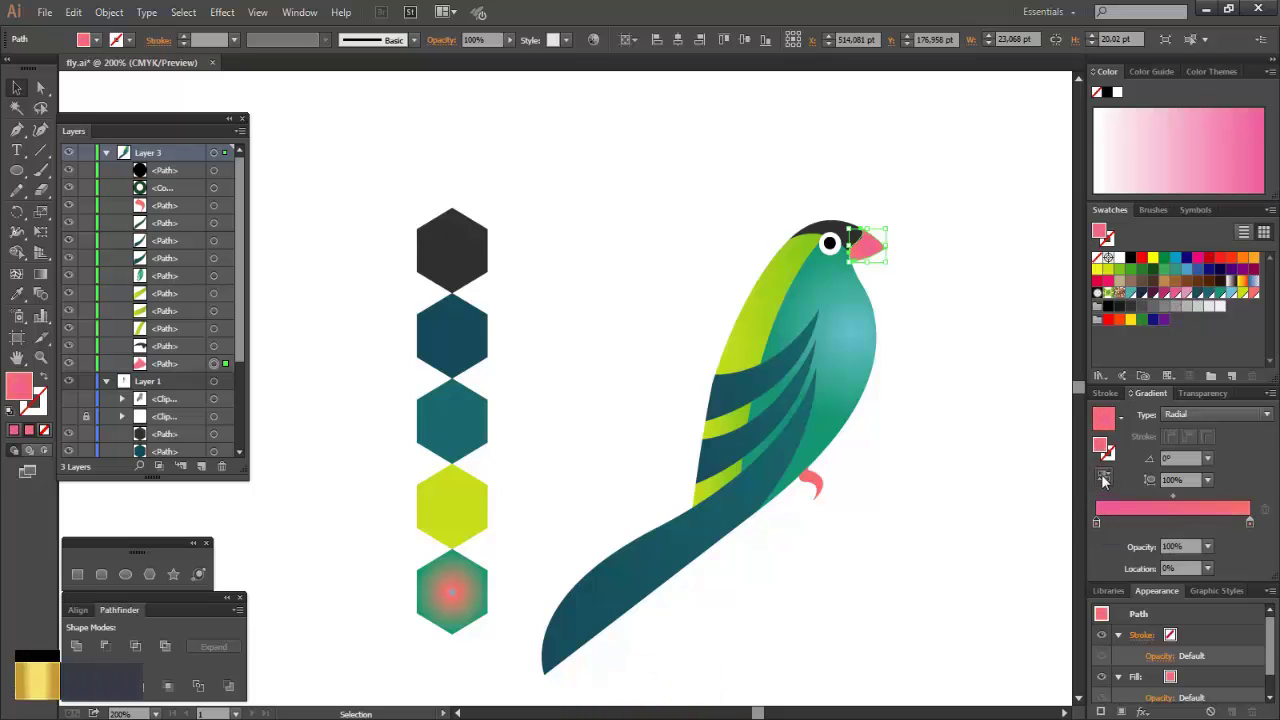
Redraw the beak's radial gradient with a short Gradient tool stroke near the middle of the beak
key("ctrl+plus")
key("g")
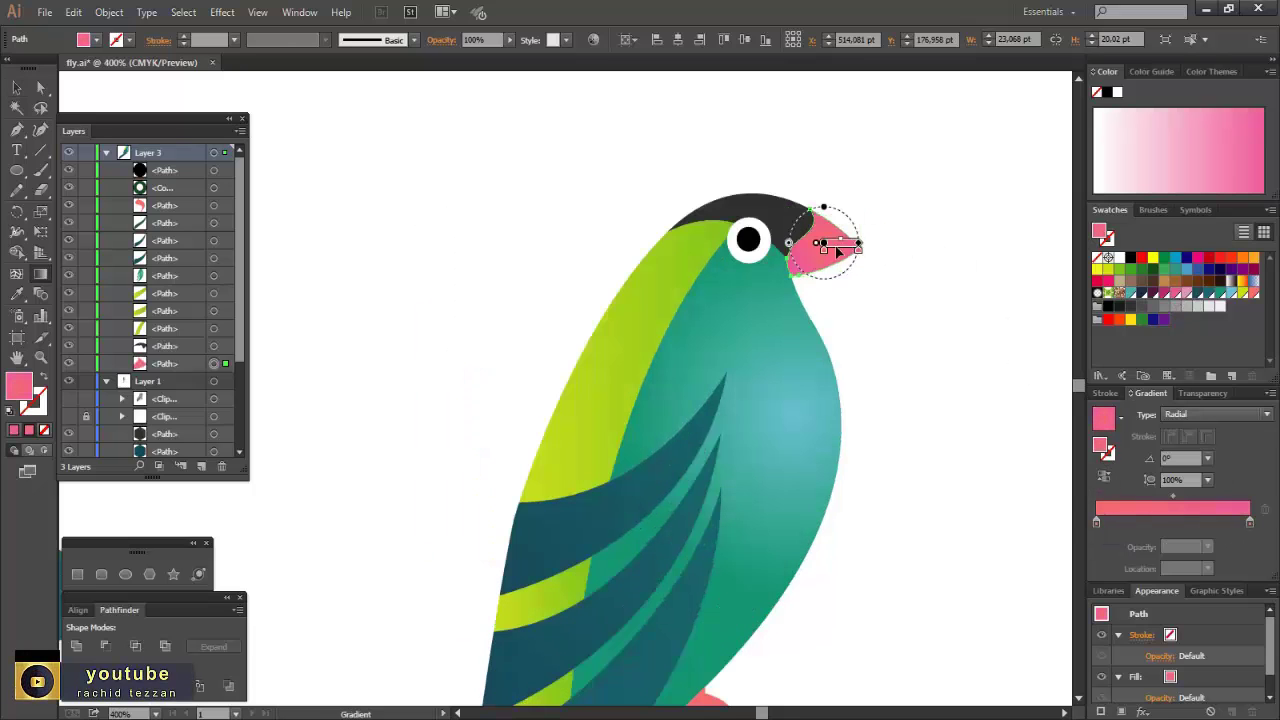
mouse_move(831, 249)
left_mouse_down()
mouse_move(799, 258)
mouse_move(818, 240)
left_mouse_up()
left_click(17, 91)
left_click(964, 388)
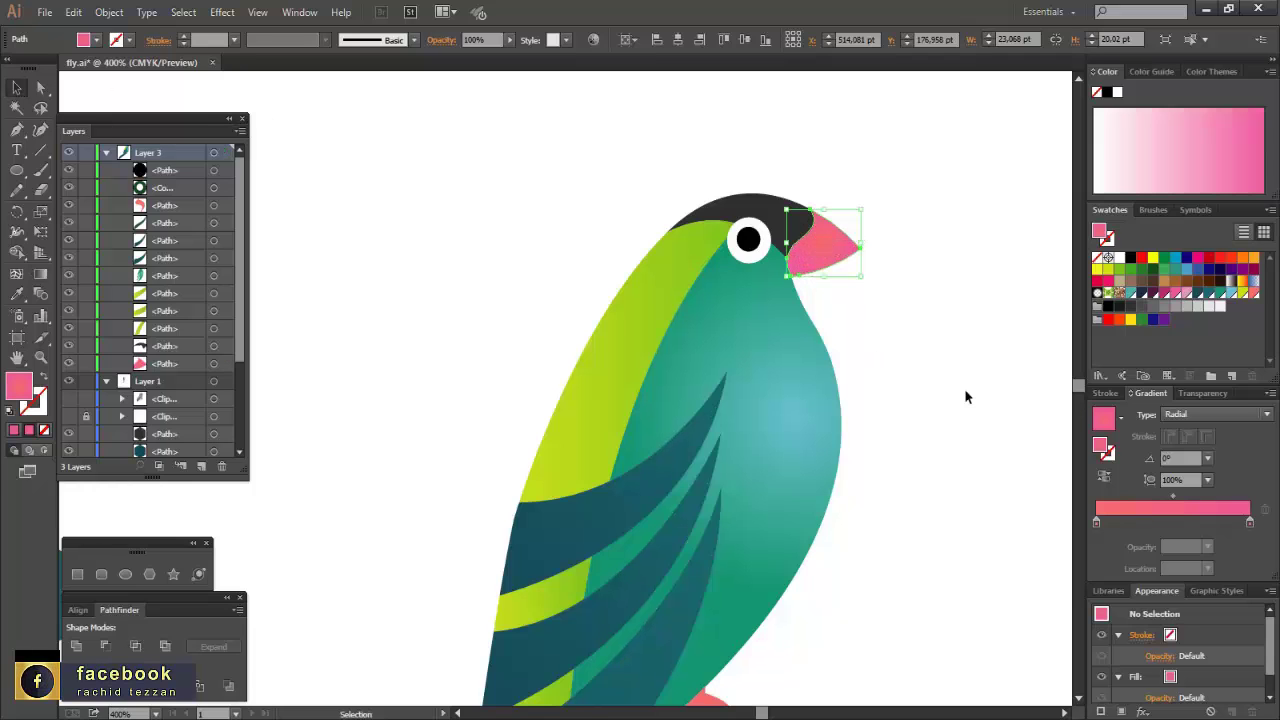
Fill the bird's black pupil with a white-to-black radial gradient
scroll(964, 388, "down", 1)
scroll(964, 388, "down", 1)
scroll(875, 232, "up", 2)
left_click(785, 242)
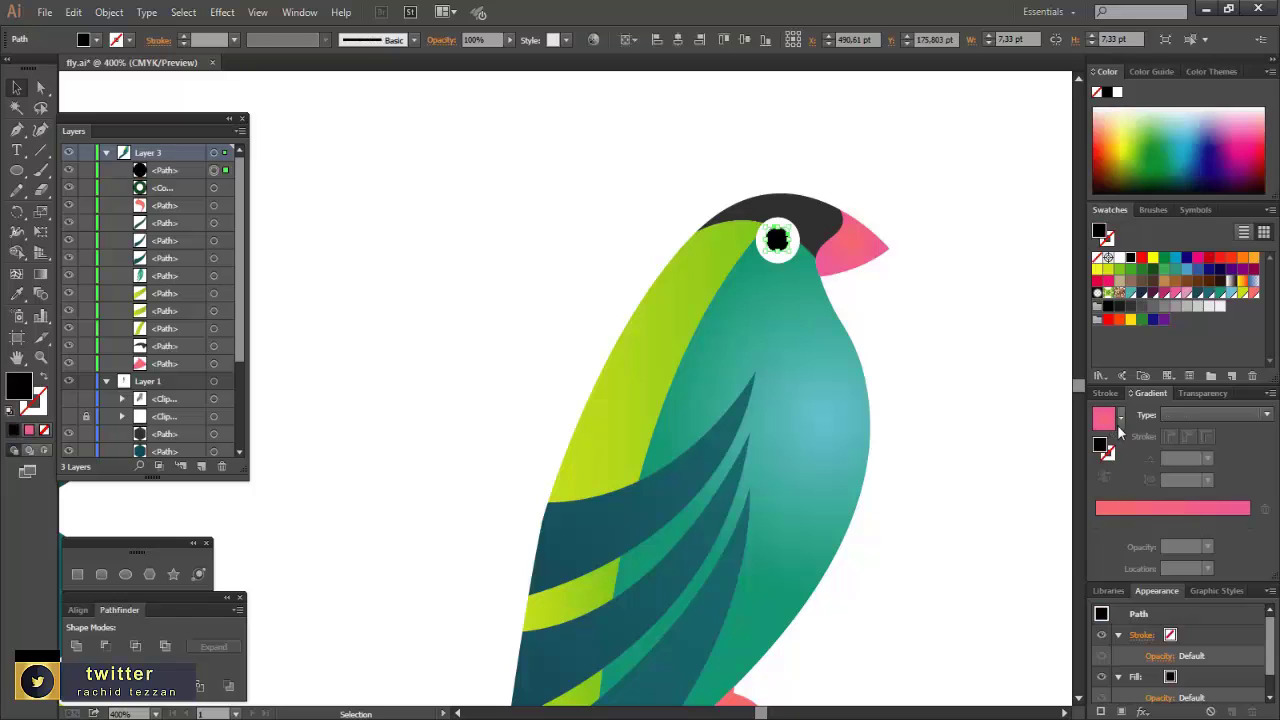
left_click(1121, 416)
left_click(1028, 449)
left_click(915, 382)
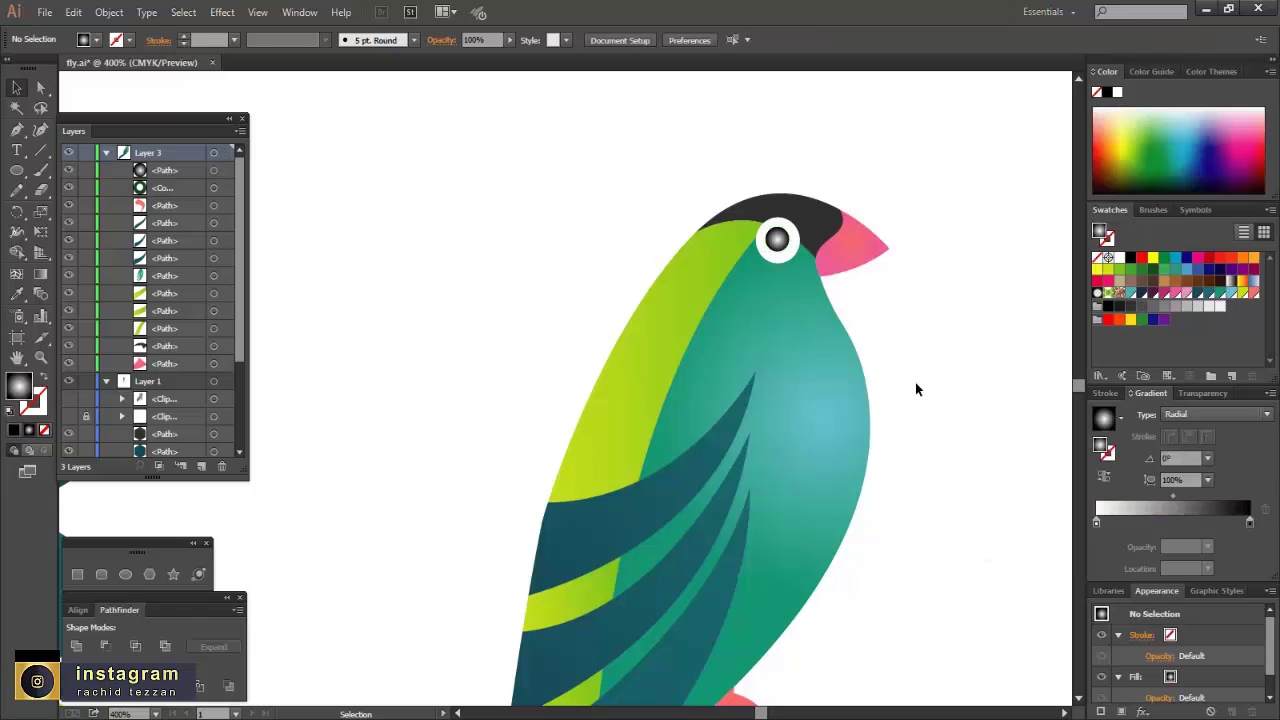
Shift the pupil slightly upward and toward the beak inside the white of the eye
scroll(915, 382, "down", 1)
scroll(800, 258, "up", 3)
left_click_drag(790, 266, 790, 266)
scroll(994, 406, "down", 3)
left_click_drag(913, 347, 915, 346)
scroll(935, 358, "up", 4)
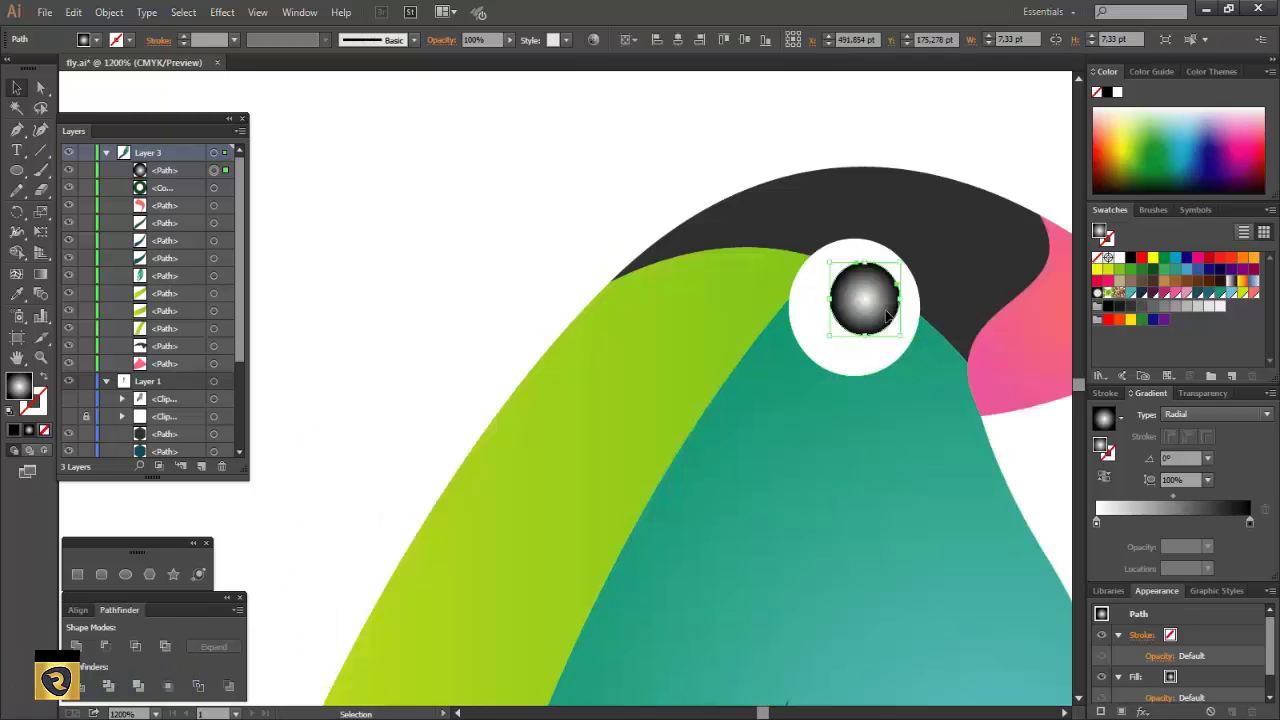
left_click_drag(883, 304, 888, 304)
key("ctrl+z")
scroll(885, 346, "down", 3)
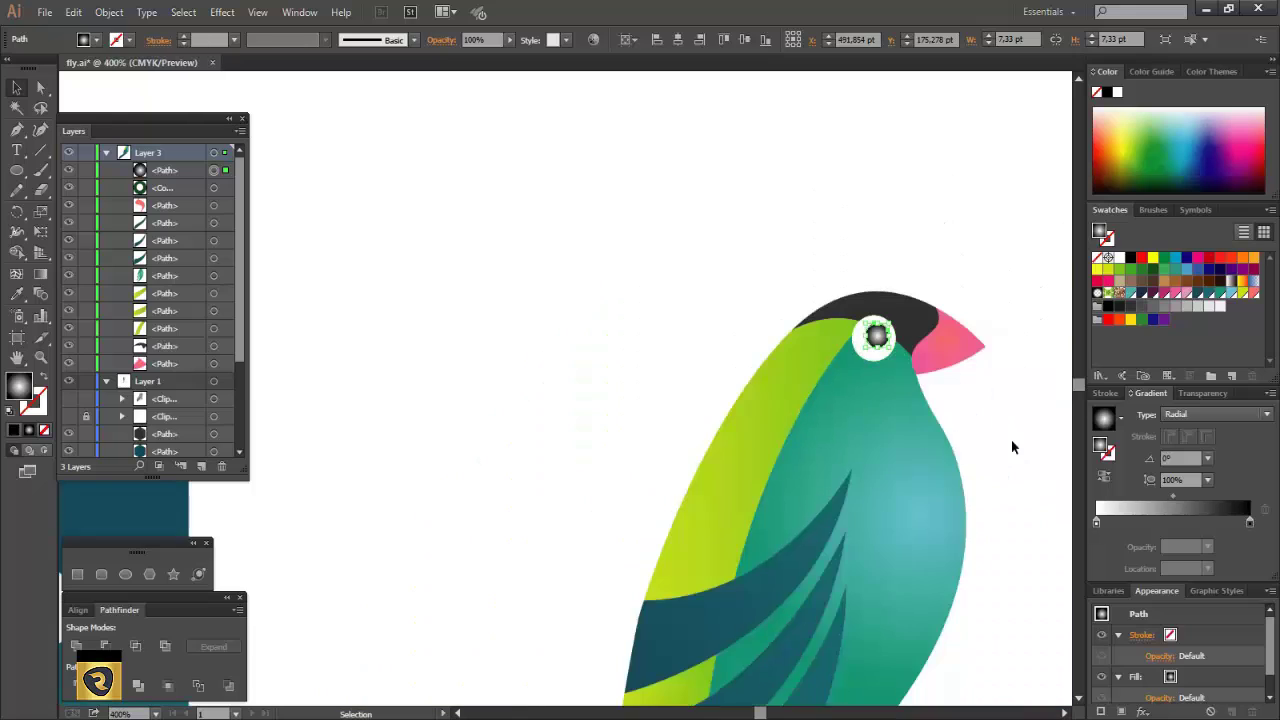
left_click(1010, 441)
Fill the lowest palette hexagon with the breast's blue-green radial gradient using the Eyedropper
scroll(1010, 441, "down", 3)
scroll(1010, 441, "right", 3)
scroll(1010, 441, "down", 3)
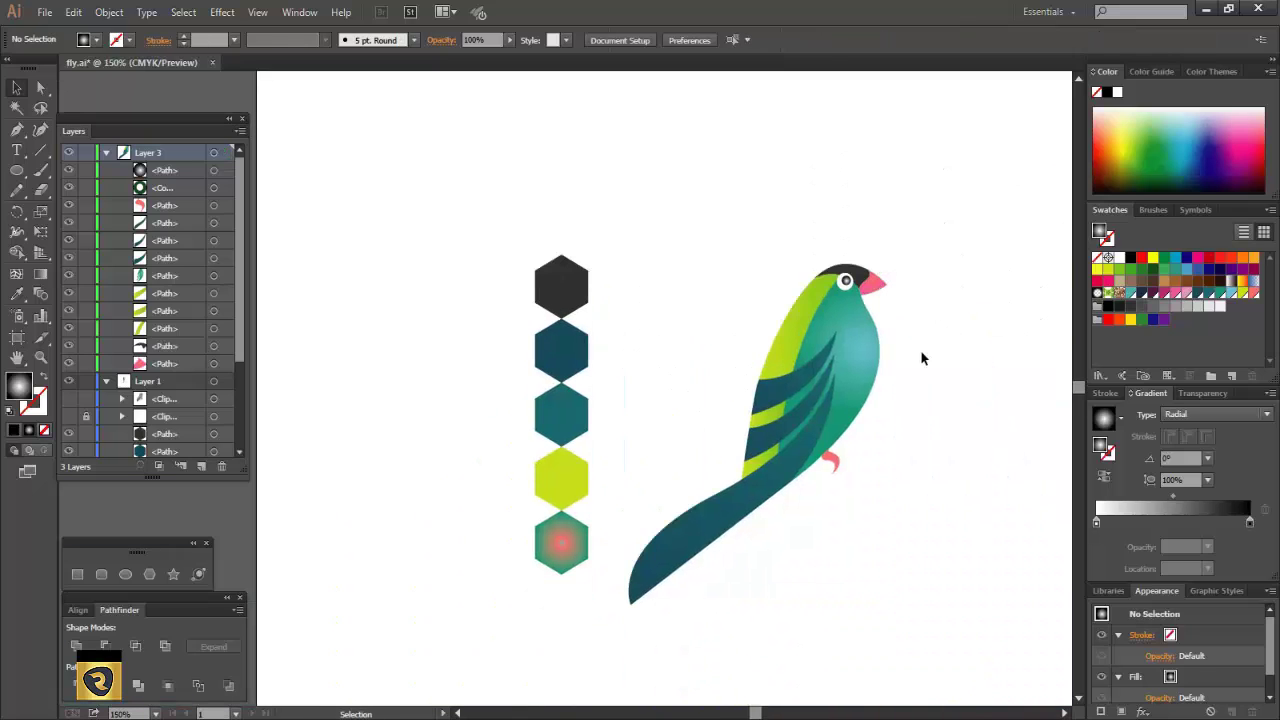
scroll(863, 533, "up", 1)
scroll(863, 533, "right", 2)
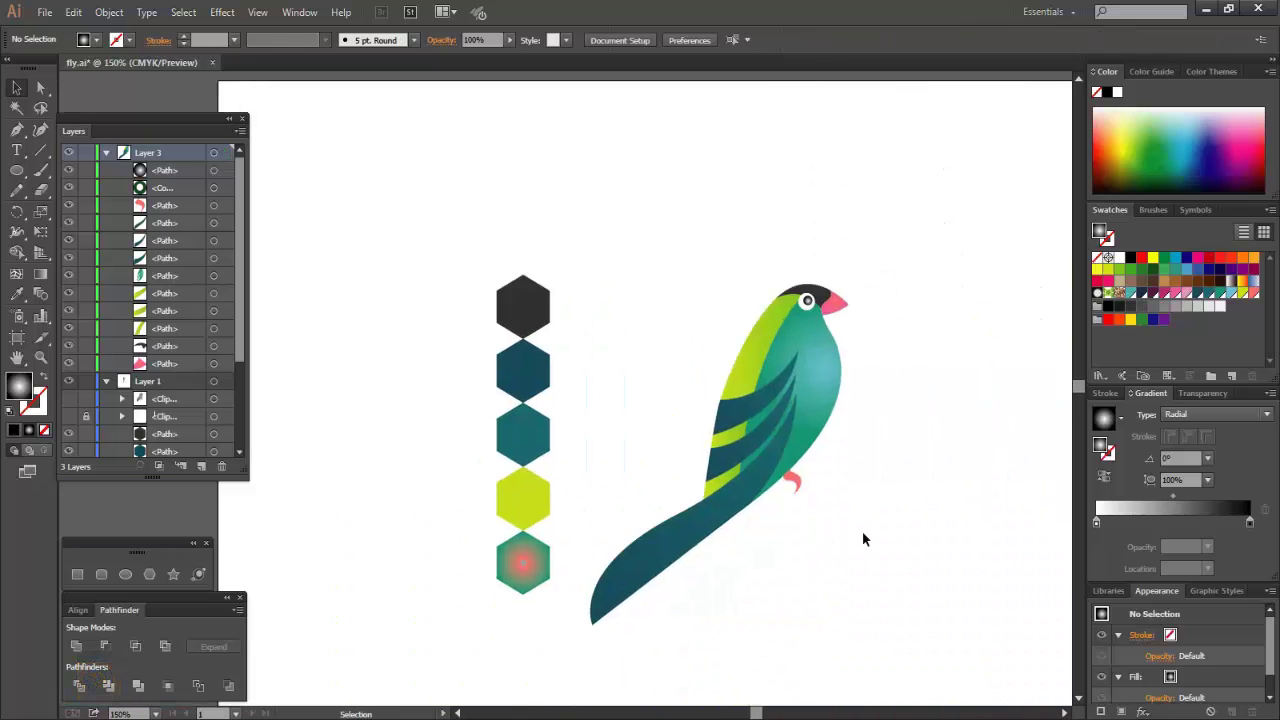
left_click(535, 588)
left_click(810, 491)
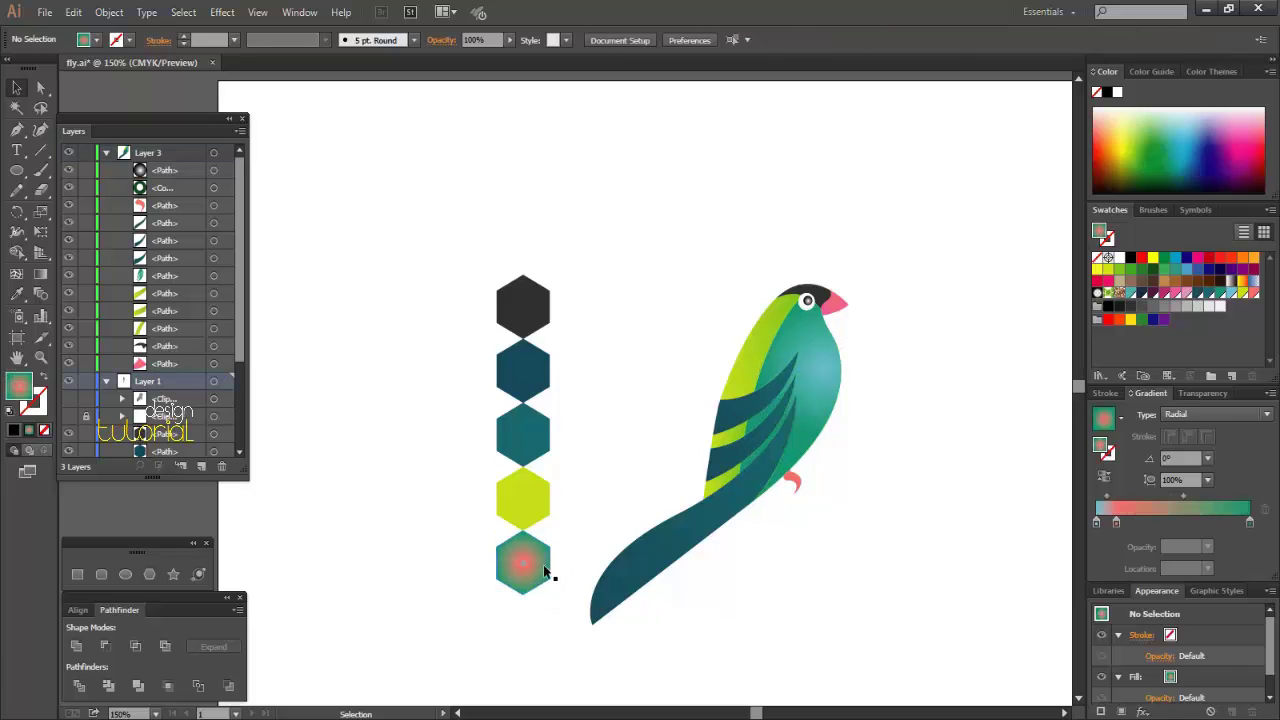
left_click(545, 570)
left_click(17, 294)
left_click(812, 400)
left_click(17, 88)
left_click(886, 465)
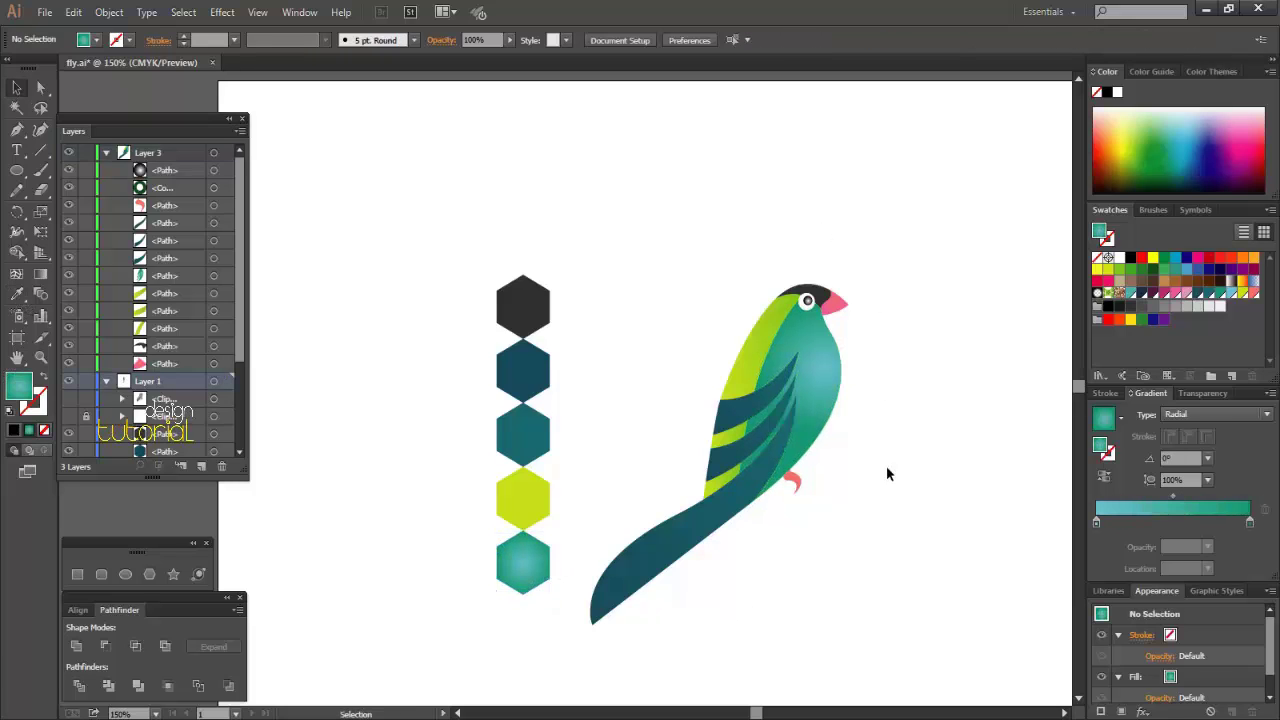
Move the column of five palette hexagons off the artboard, beside its lower left edge
scroll(886, 465, "down", 2)
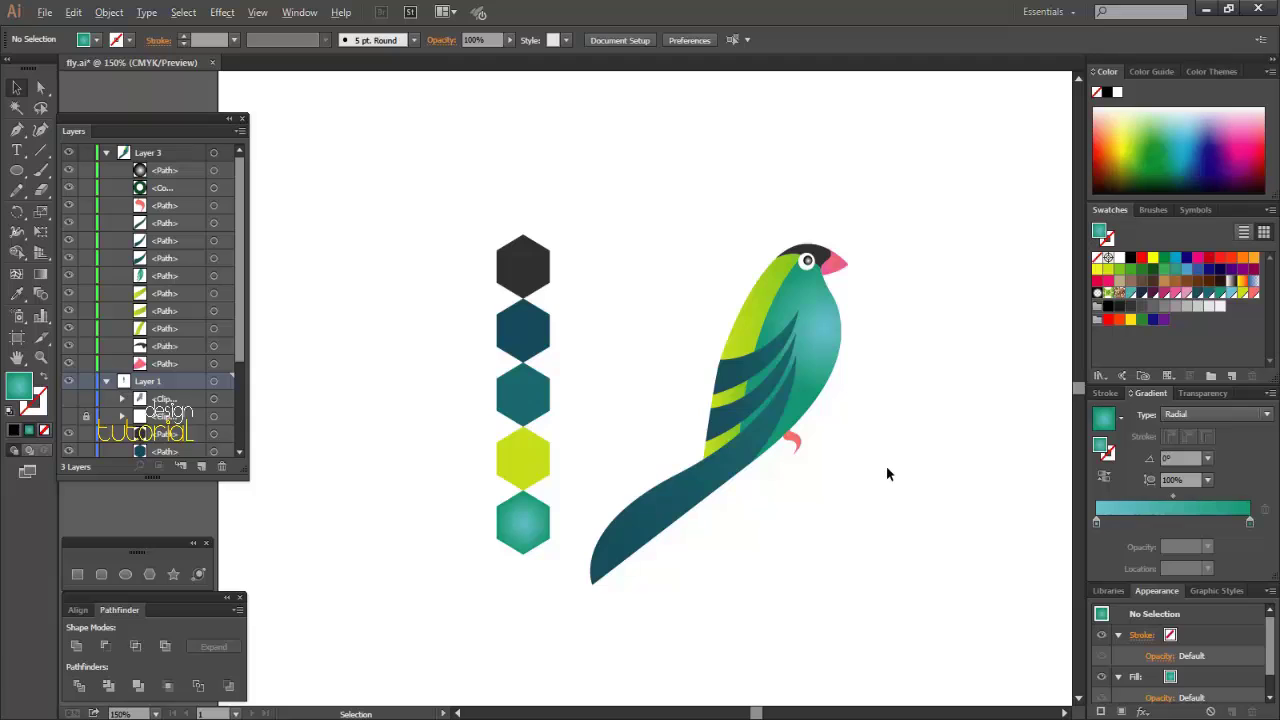
scroll(886, 474, "down", 1)
scroll(886, 471, "down", 1)
left_click_drag(632, 448, 392, 579)
left_click(868, 421)
scroll(867, 436, "right", 2)
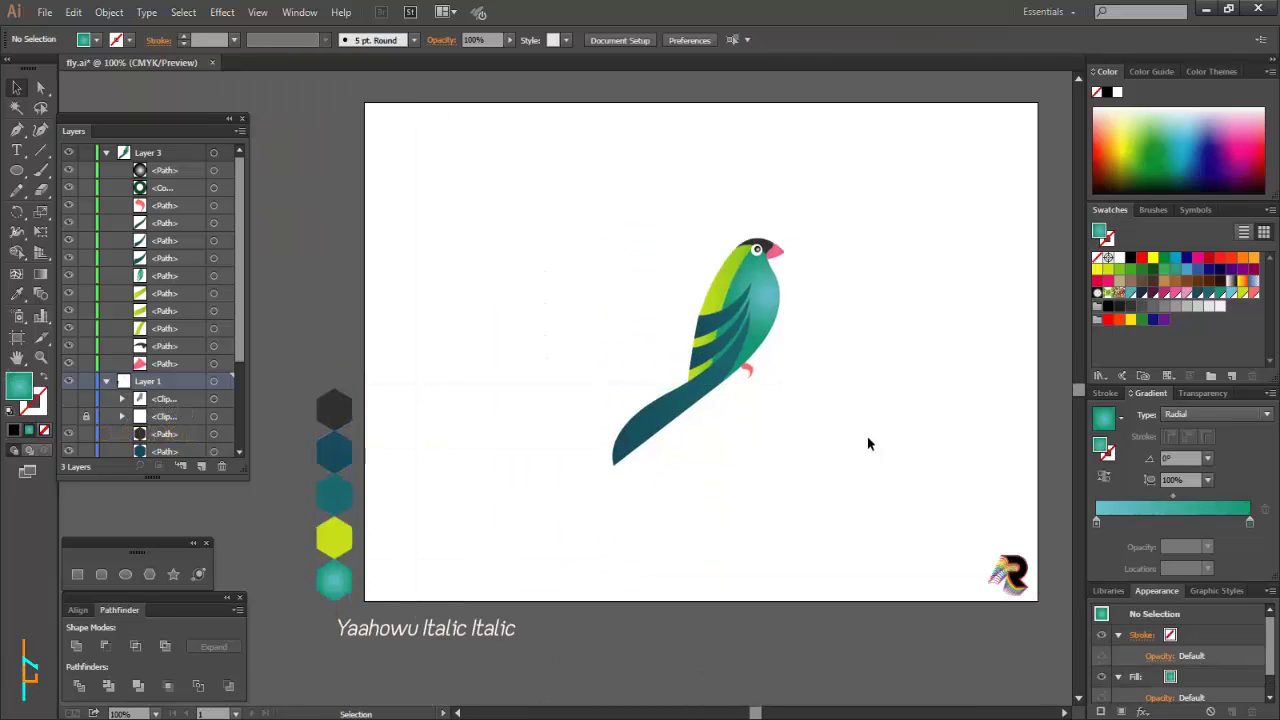
Unlock Layer 2 and place a black-filled copy of the "Yaahowu Italic Italic" sample text below the bird
scroll(92, 440, "down", 3)
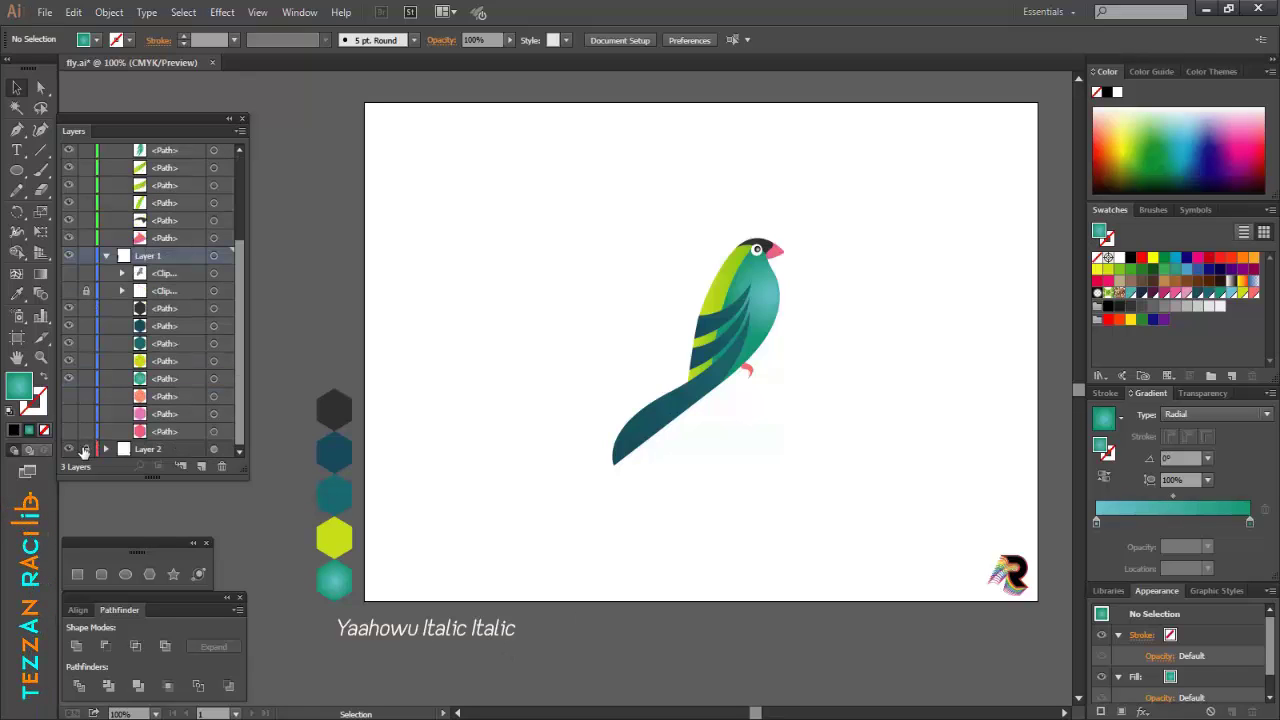
left_click(420, 632)
left_click_drag(420, 632, 790, 428)
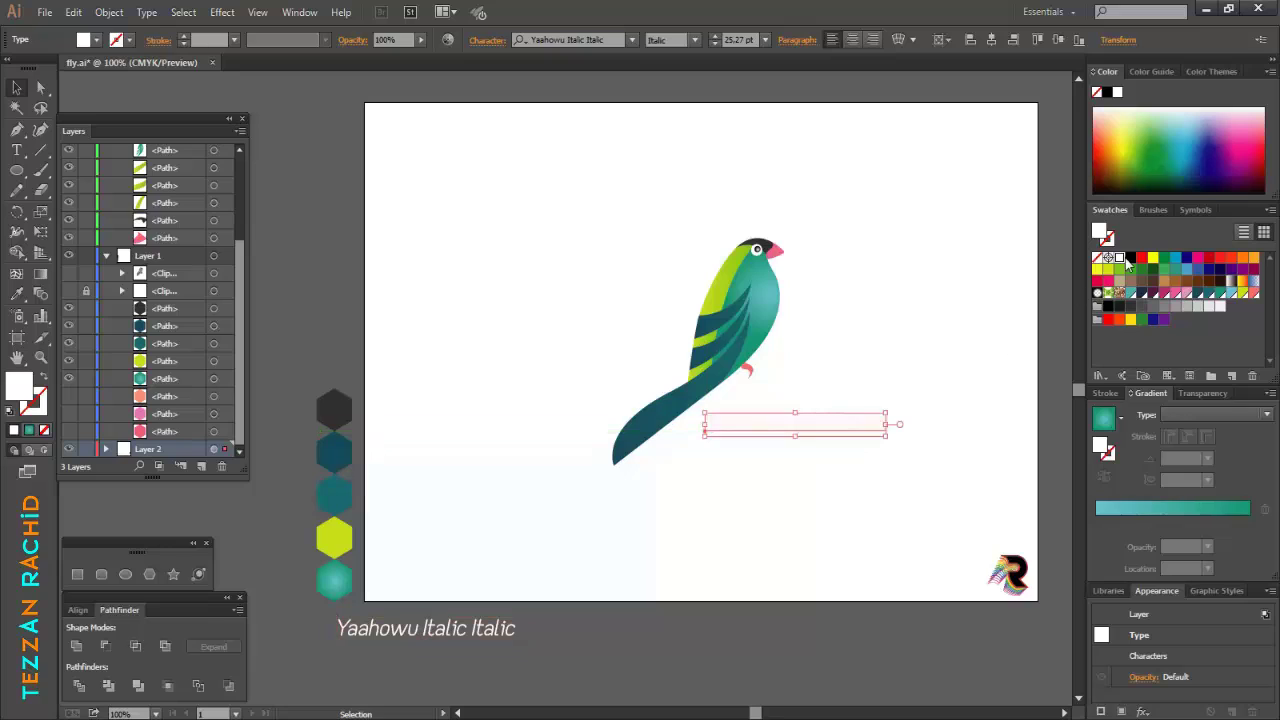
left_click(1130, 258)
Change the copied text to "Perruche" and move it closer beneath the bird's foot
triple_click(773, 422)
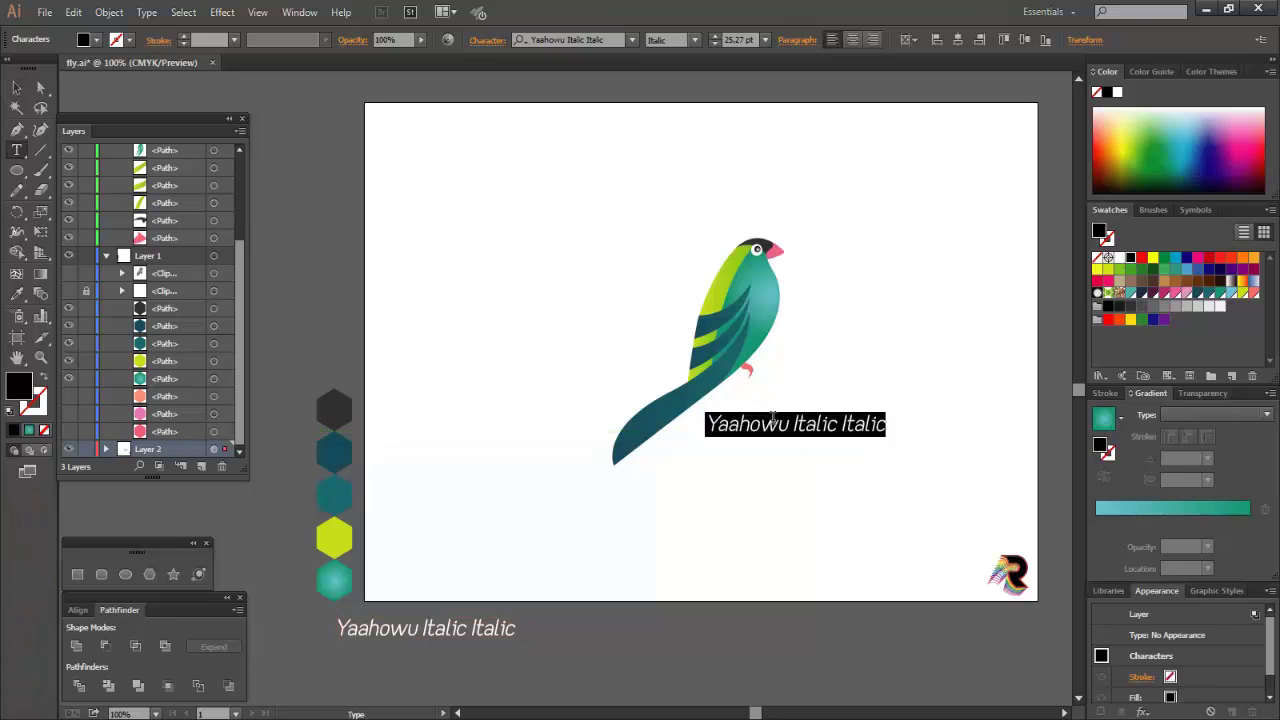
type("Perruche")
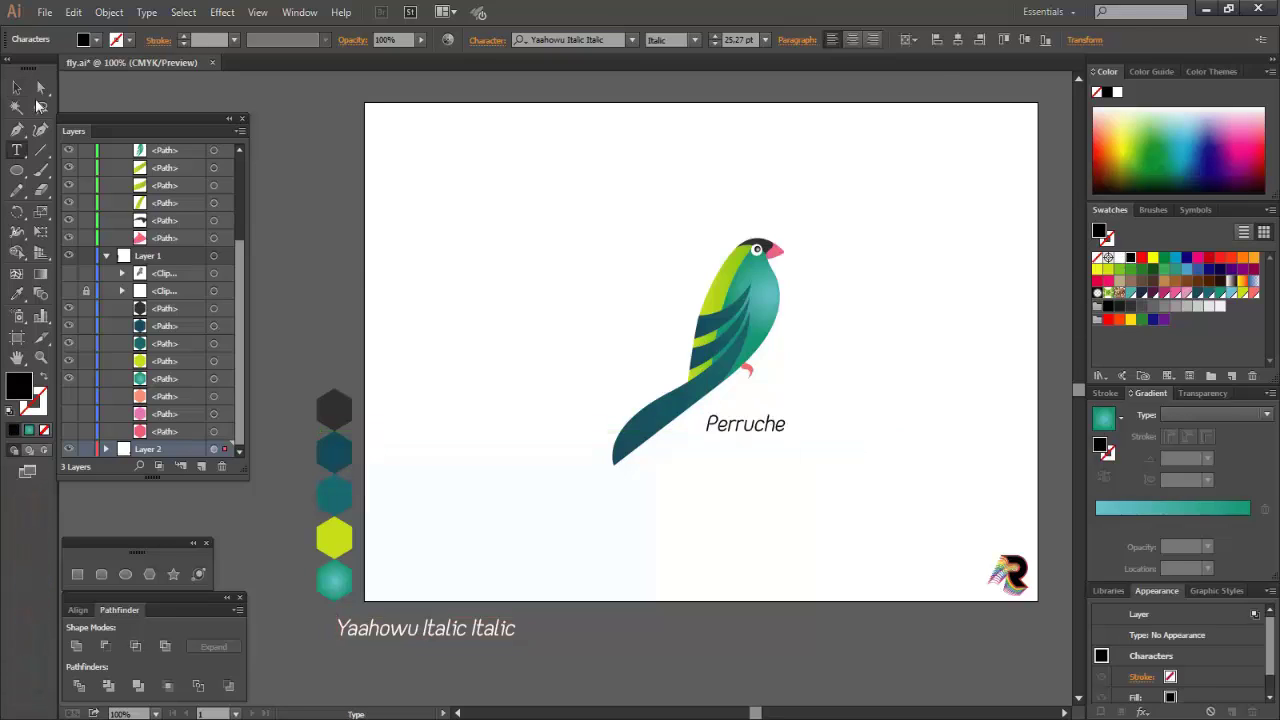
left_click(16, 88)
key("ctrl+plus")
left_click_drag(766, 443, 801, 395)
Recolour the "Perruche" text dark grey with the Eyedropper
key("i")
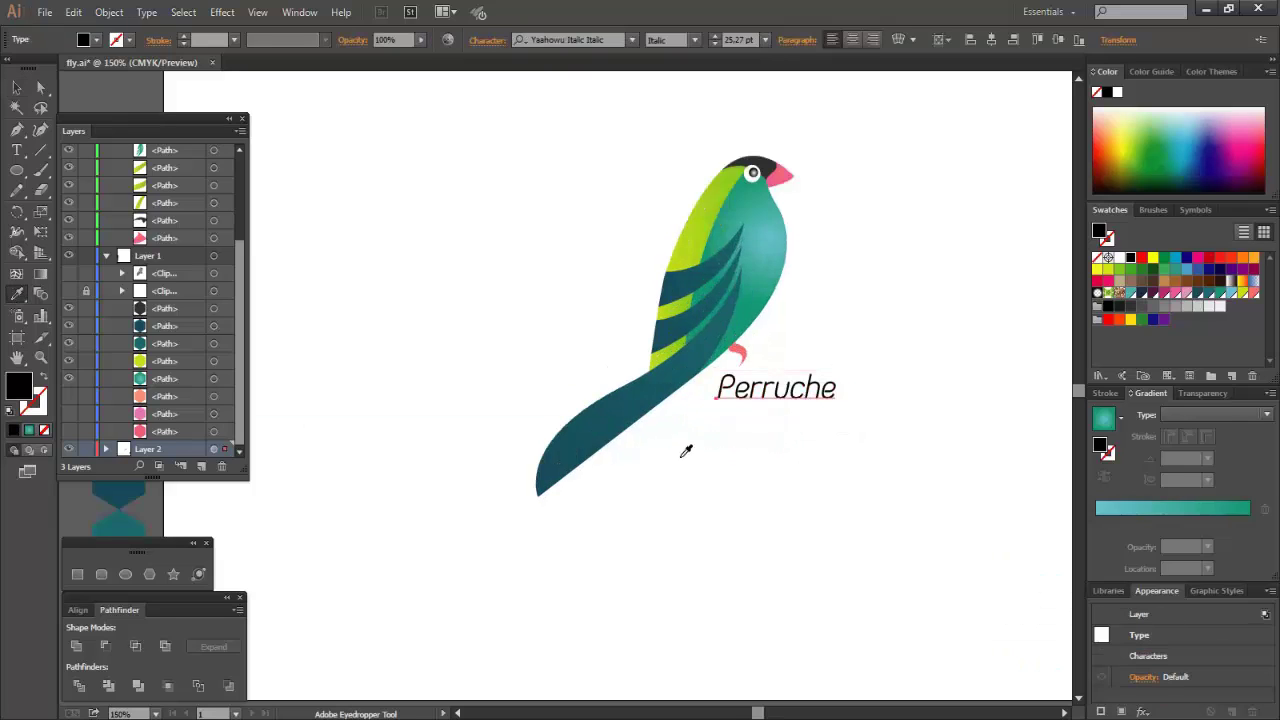
scroll(749, 466, "down", 1, "alt")
key("v")
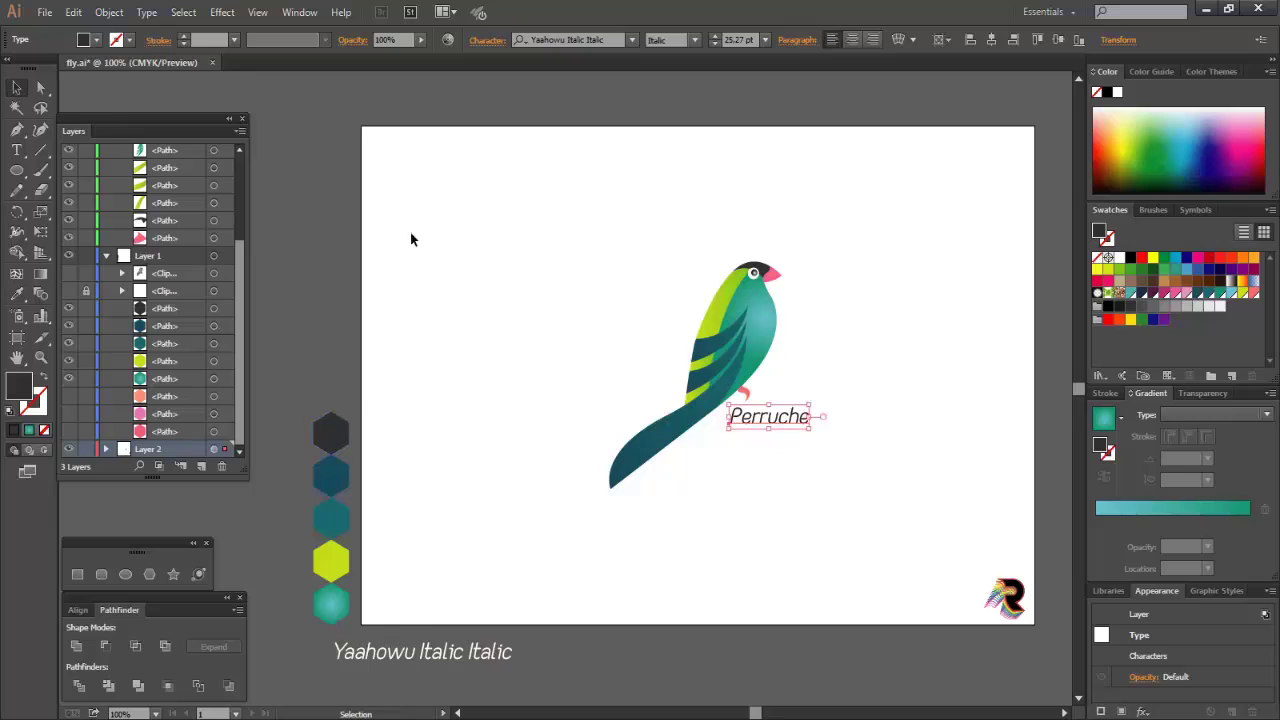
left_click(808, 471)
scroll(808, 472, "right", 1)
scroll(808, 472, "up", 1)
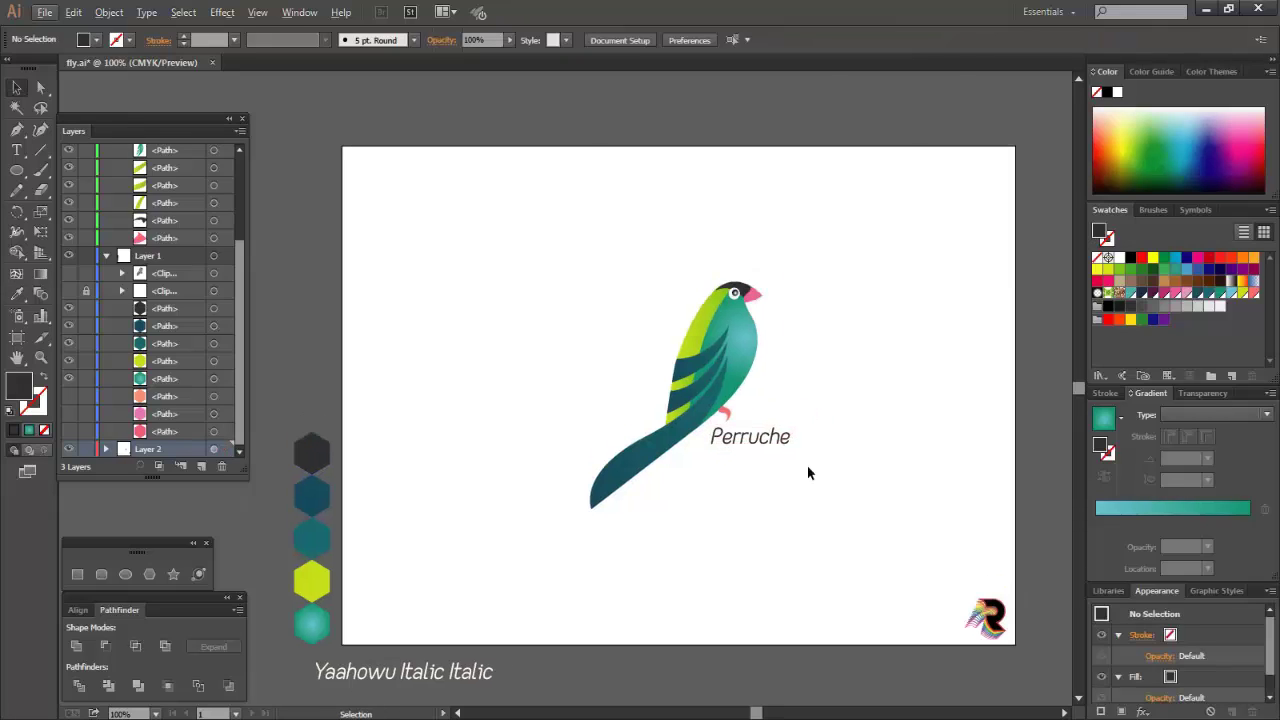
scroll(808, 472, "right", 1)
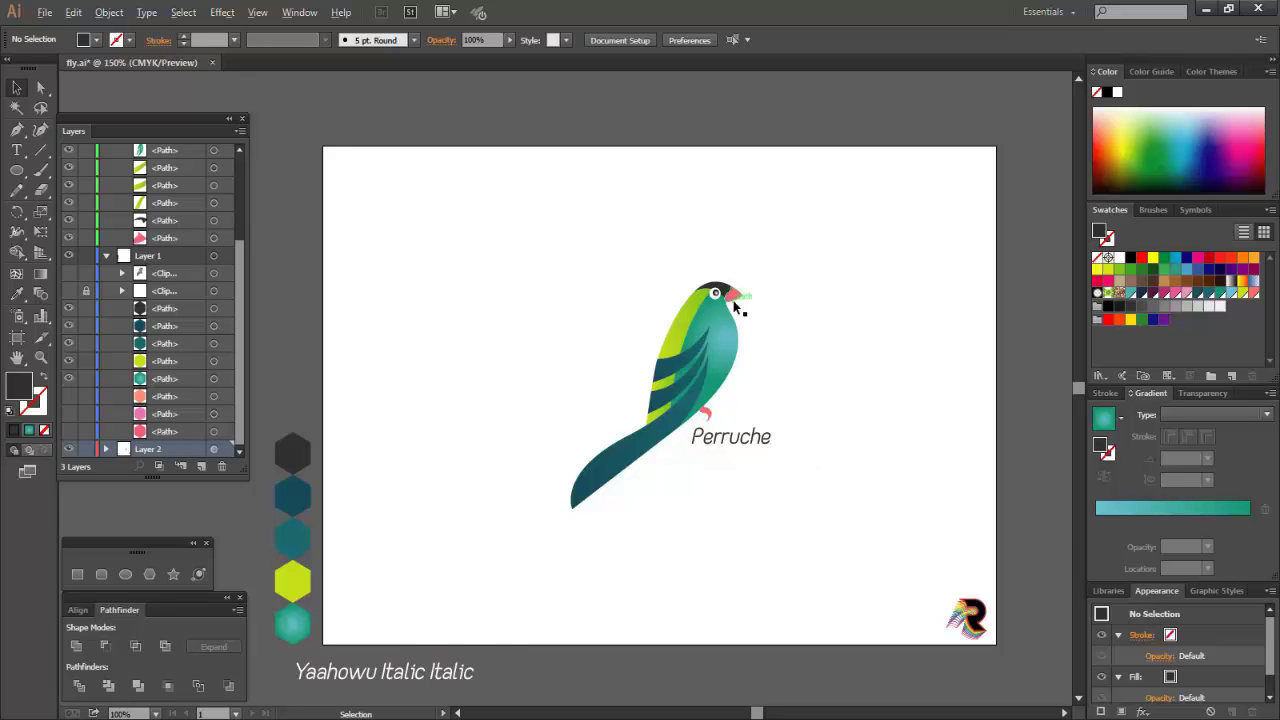
scroll(721, 303, "up", 2)
scroll(722, 306, "down", 1)
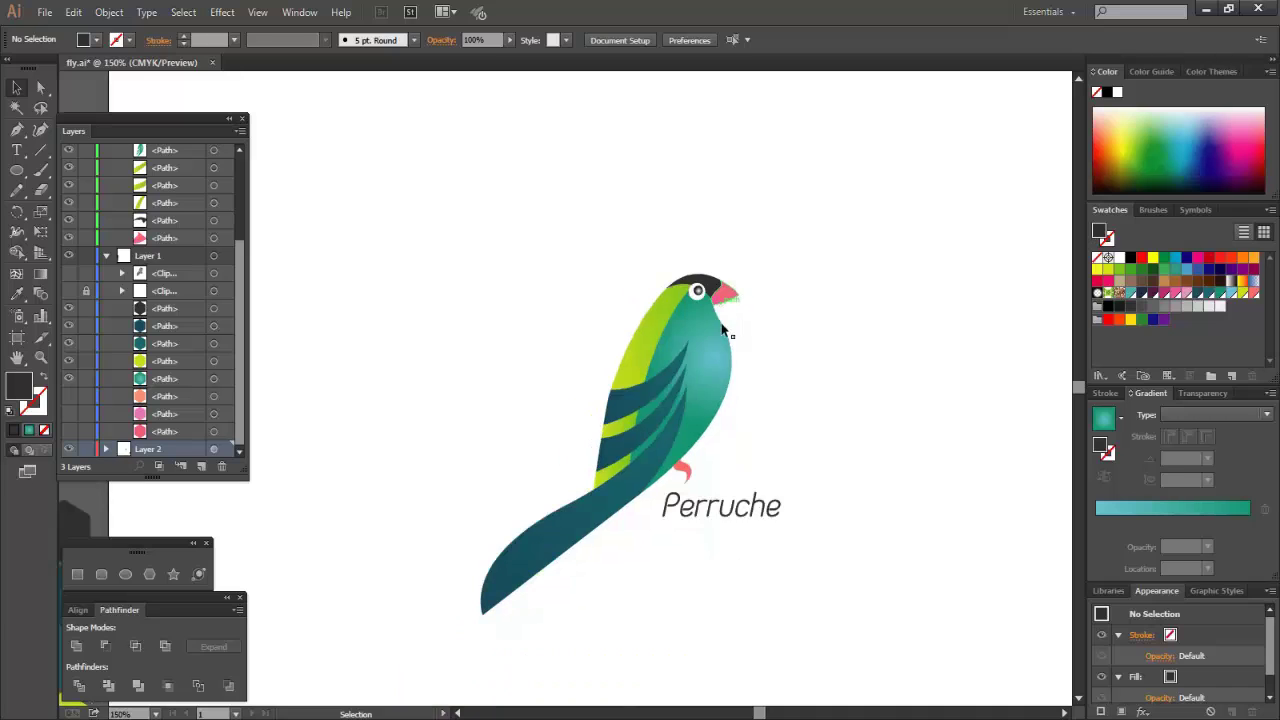
scroll(763, 517, "down", 1)
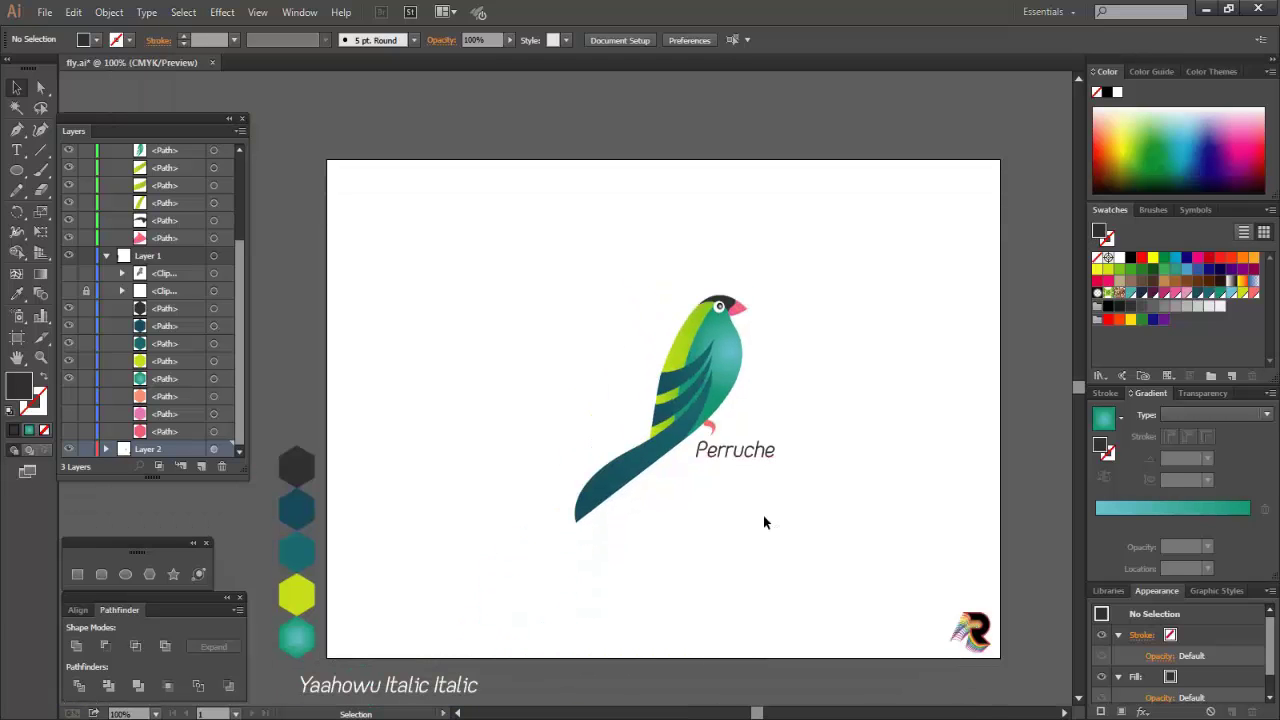